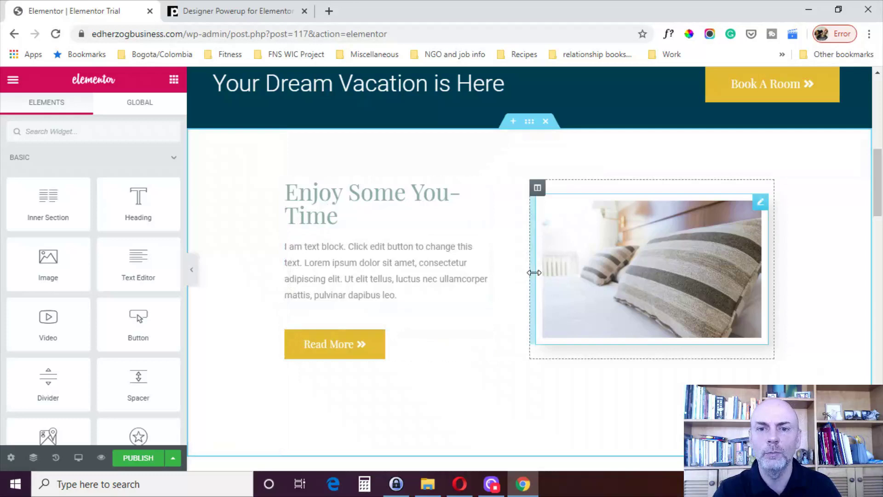
# - Set the top padding of the "Enjoy Some You-Time" section to 78 using the on-canvas spacing handle
pyautogui.moveTo(526, 161)
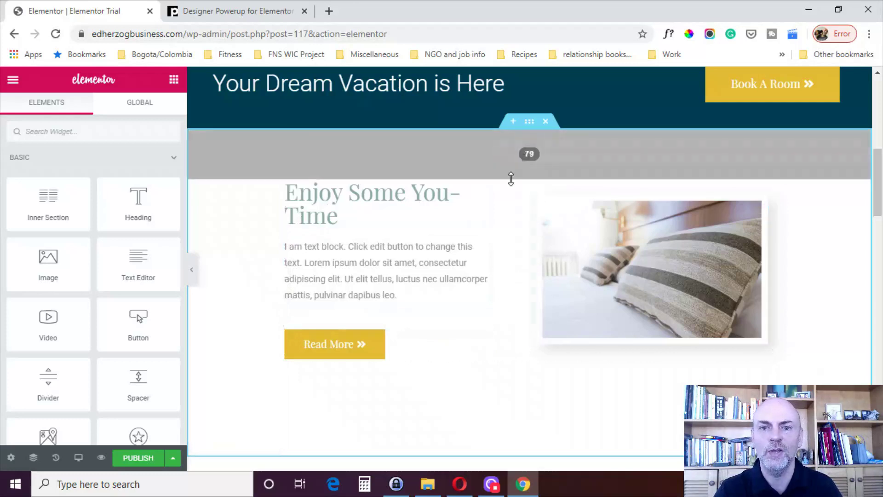
pyautogui.moveTo(507, 176)
pyautogui.mouseDown()
pyautogui.moveTo(516, 300)
pyautogui.moveTo(548, 151)
pyautogui.moveTo(547, 182)
pyautogui.moveTo(525, 173)
pyautogui.mouseUp()
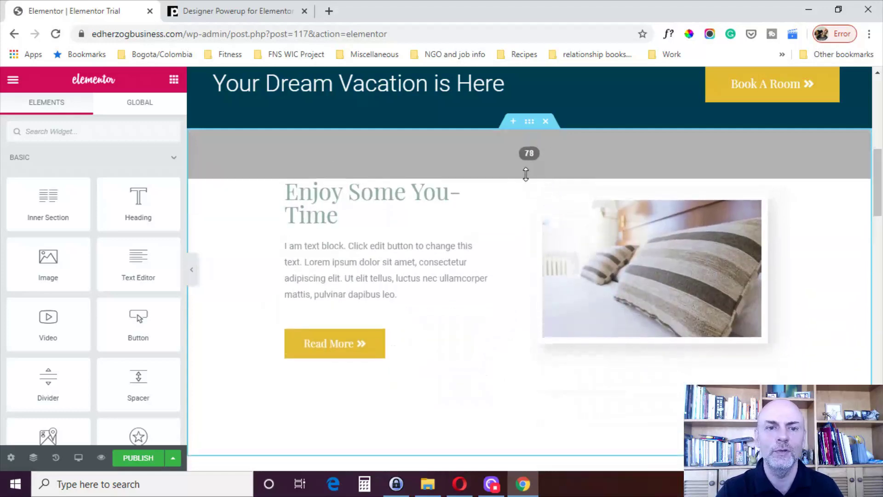
# - Enlarge the padding of the text block under "Enjoy Some You-Time" on all sides using its on-canvas spacing handles
pyautogui.click(288, 250)
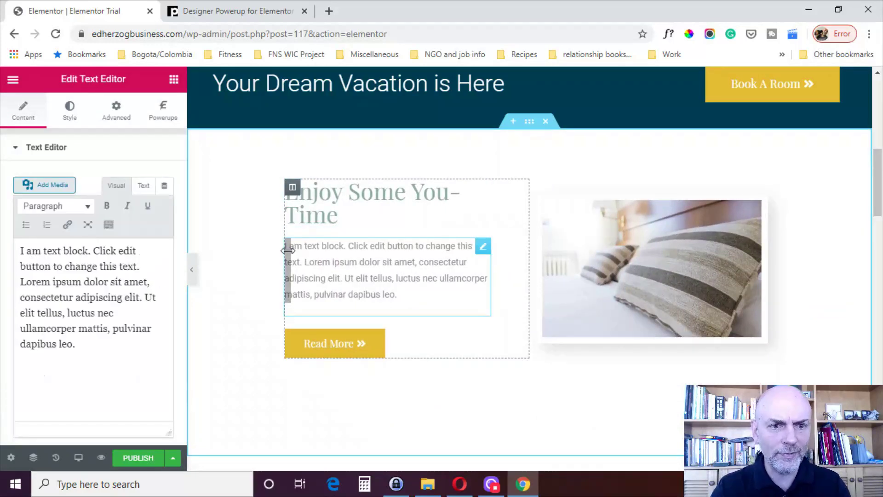
pyautogui.moveTo(289, 249); pyautogui.dragTo(298, 266)
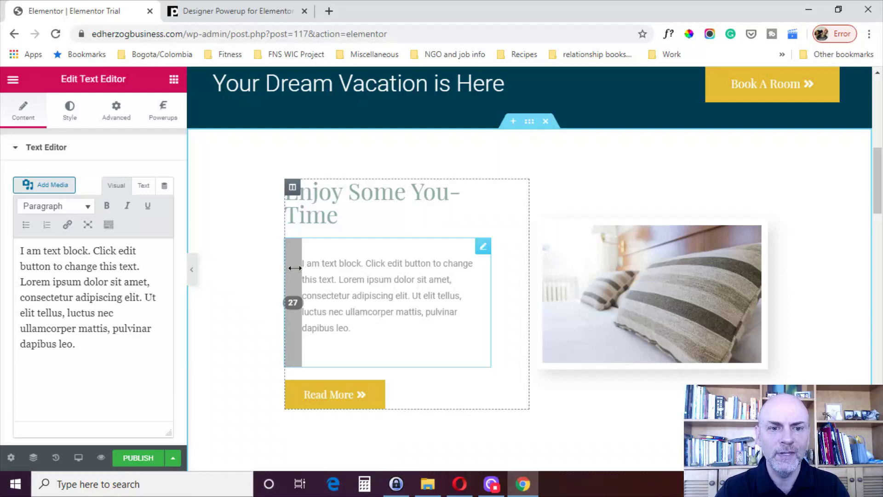
pyautogui.moveTo(295, 268)
pyautogui.mouseDown()
pyautogui.moveTo(326, 269)
pyautogui.moveTo(310, 270)
pyautogui.mouseUp()
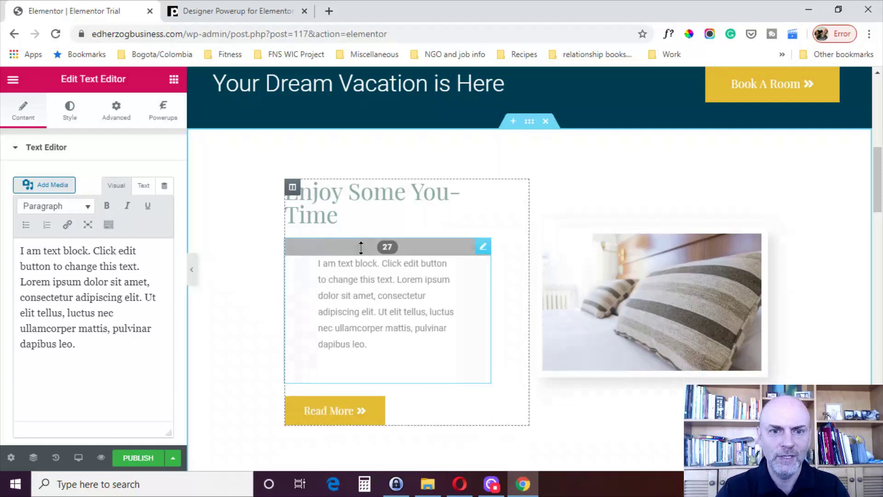
pyautogui.moveTo(361, 247)
pyautogui.mouseDown()
pyautogui.moveTo(363, 269)
pyautogui.moveTo(365, 256)
pyautogui.mouseUp()
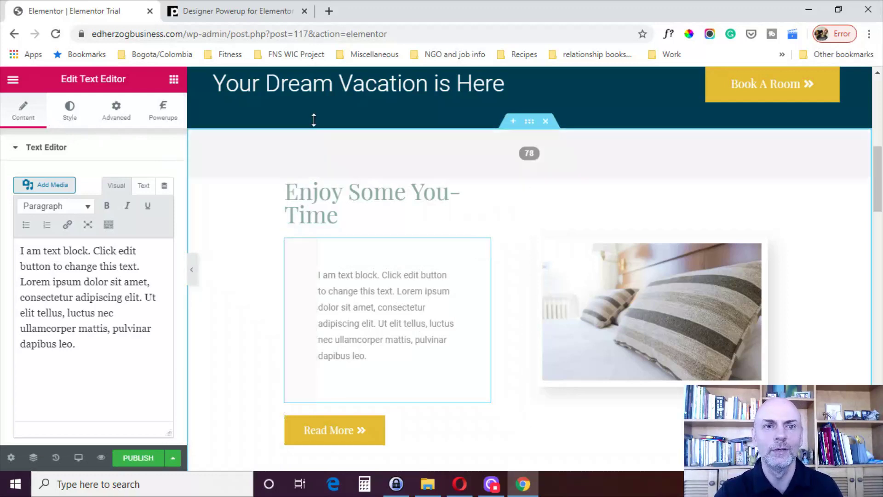
# - Review the Value Nudge feature on the Designer Powerup product page and return to the page editor
pyautogui.click(243, 13)
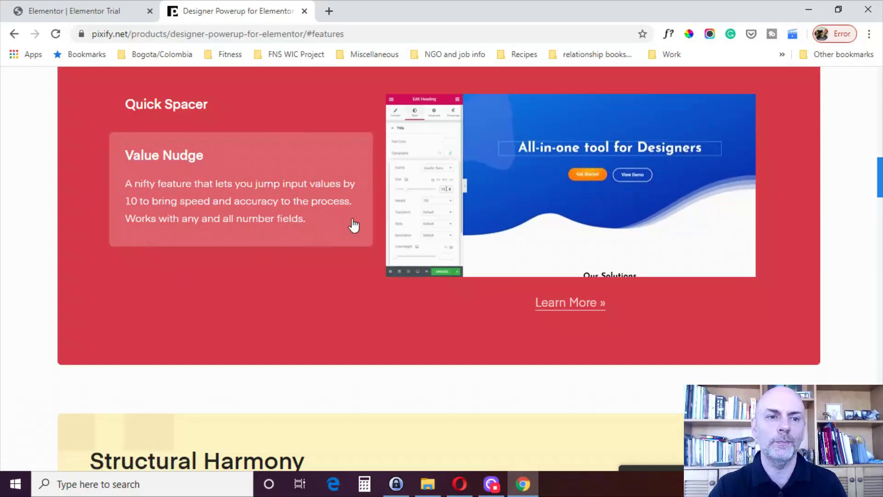
pyautogui.click(65, 11)
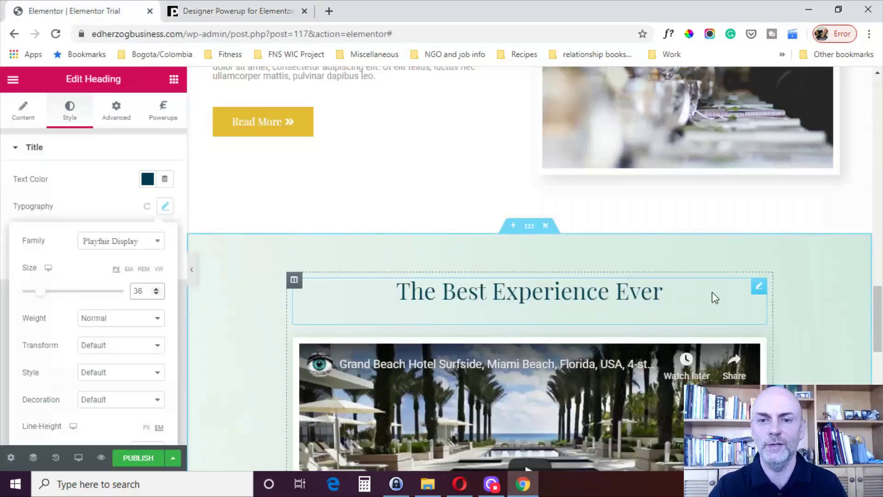
# - Set the font size of the "The Best Experience Ever" heading to 46 px in its typography settings
pyautogui.click(759, 289)
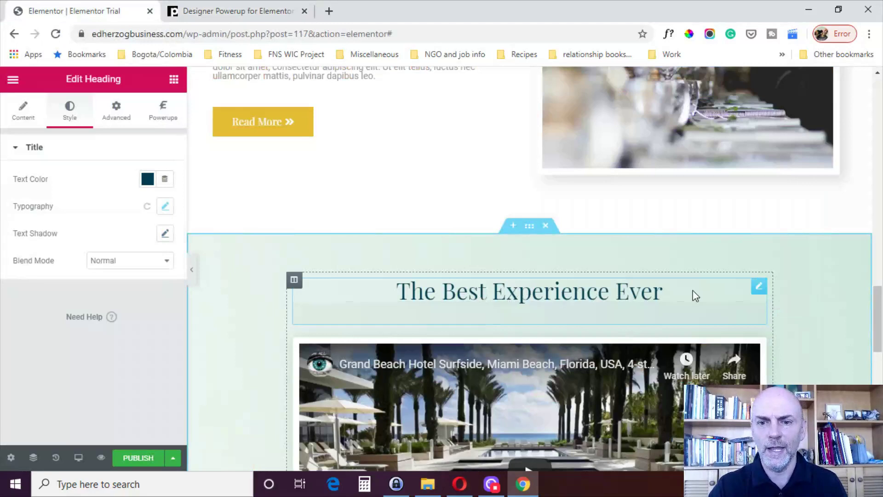
pyautogui.click(164, 207)
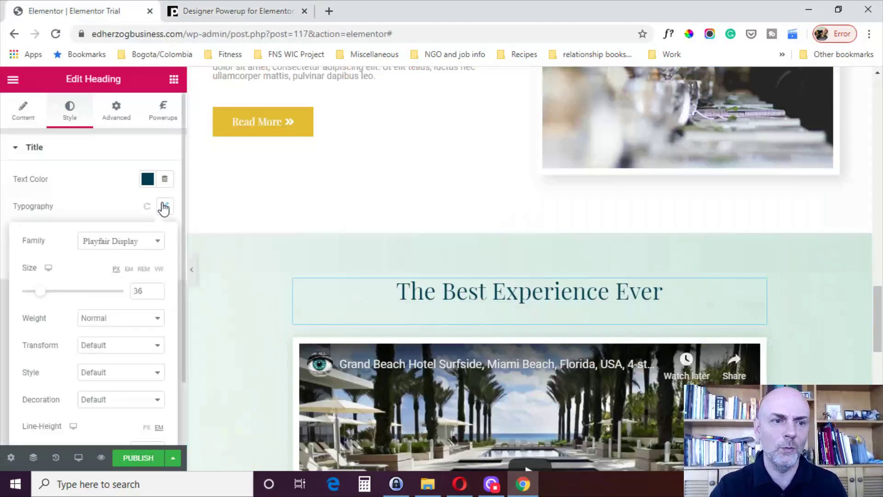
pyautogui.click(146, 292)
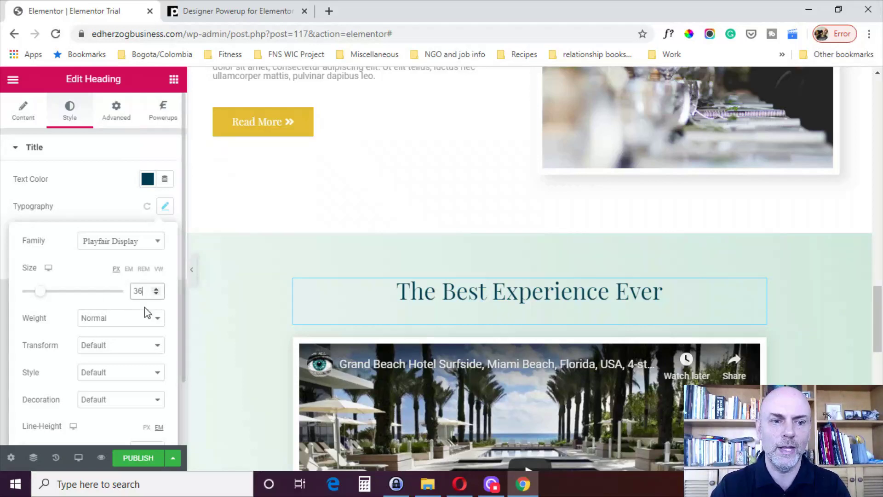
pyautogui.press('BackSpace')
pyautogui.press('BackSpace')
pyautogui.write('46')
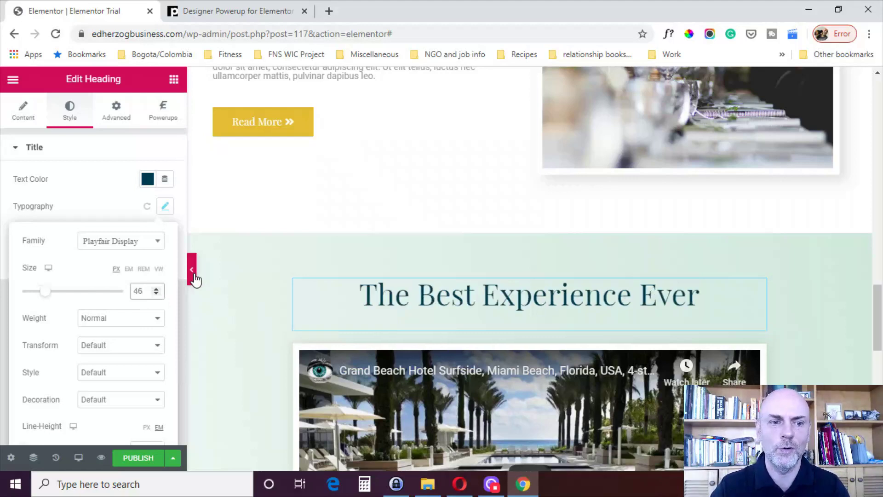
# - Try heading font sizes of 56, 66 and 26 px in jumps of ten, ending back at 46 px
pyautogui.press('BackSpace')
pyautogui.press('BackSpace')
pyautogui.write('56')
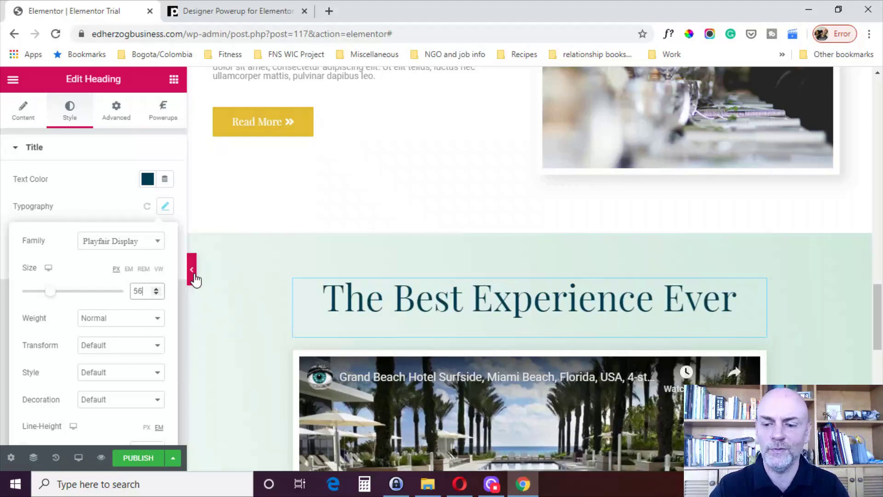
pyautogui.press('BackSpace')
pyautogui.press('BackSpace')
pyautogui.write('66')
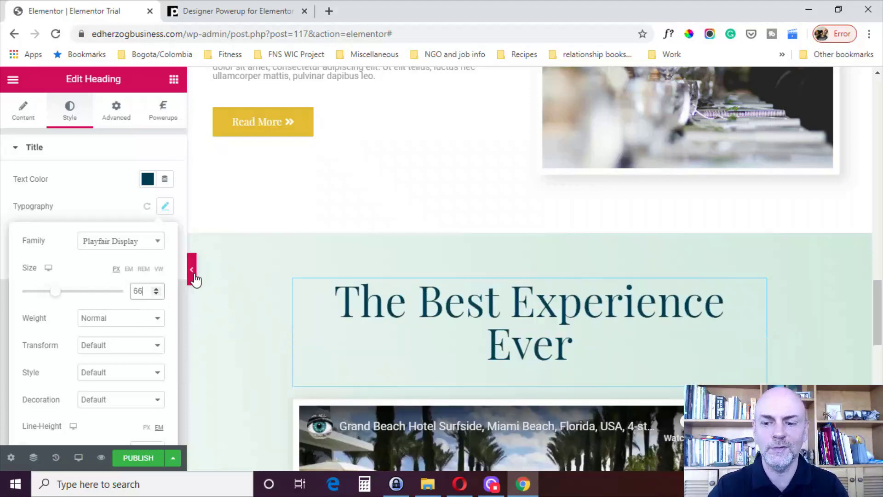
pyautogui.press('BackSpace')
pyautogui.press('BackSpace')
pyautogui.write('56')
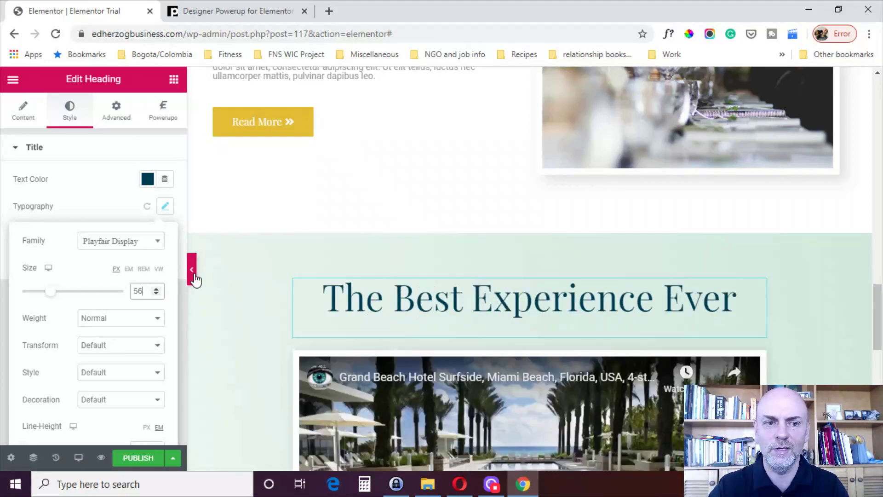
pyautogui.press('BackSpace')
pyautogui.press('BackSpace')
pyautogui.write('46')
pyautogui.press('BackSpace')
pyautogui.press('BackSpace')
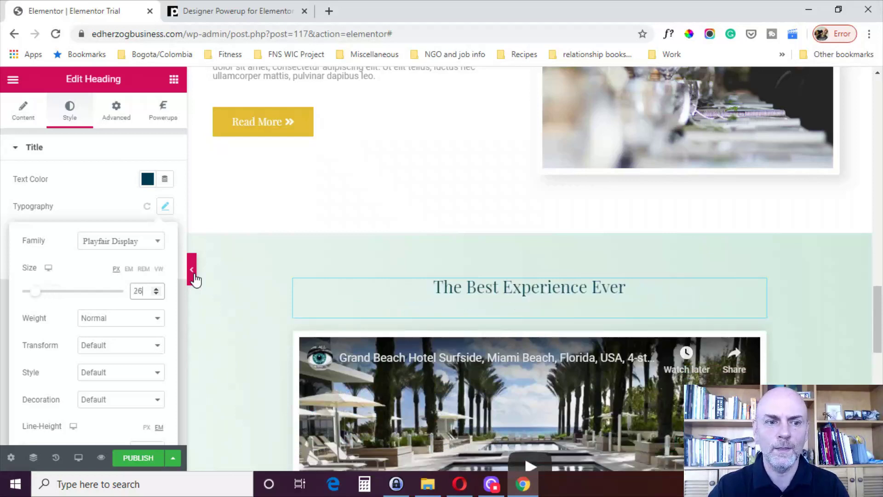
pyautogui.write('26')
pyautogui.press('BackSpace')
pyautogui.press('BackSpace')
pyautogui.write('46')
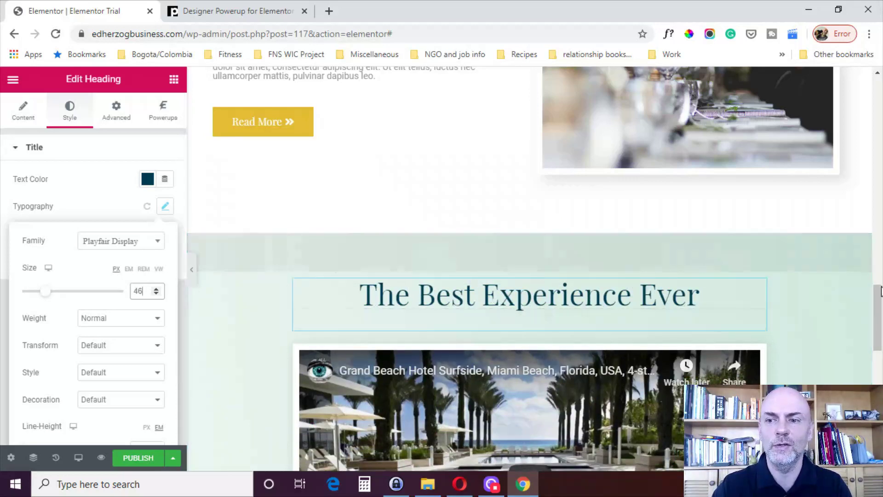
# - Set the line height of the text block under "Fine Food Cuisine" to 2 em in its typography settings
pyautogui.scroll(5, 721, 244)
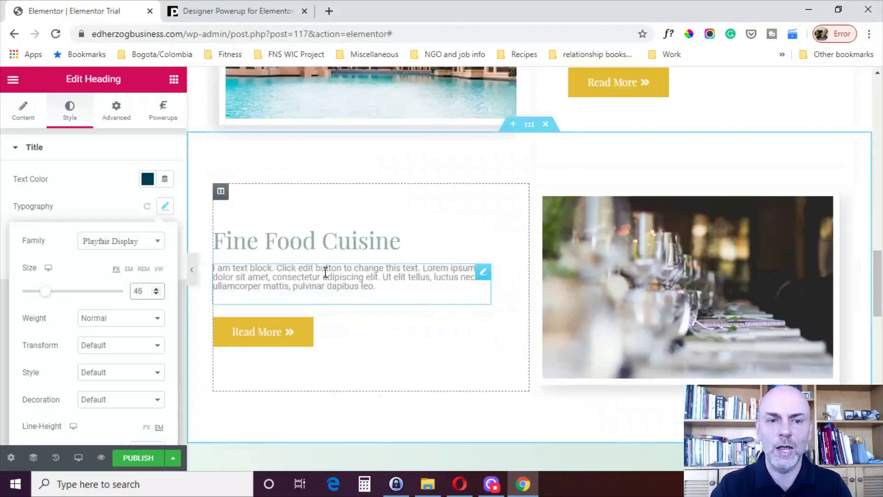
pyautogui.click(484, 275)
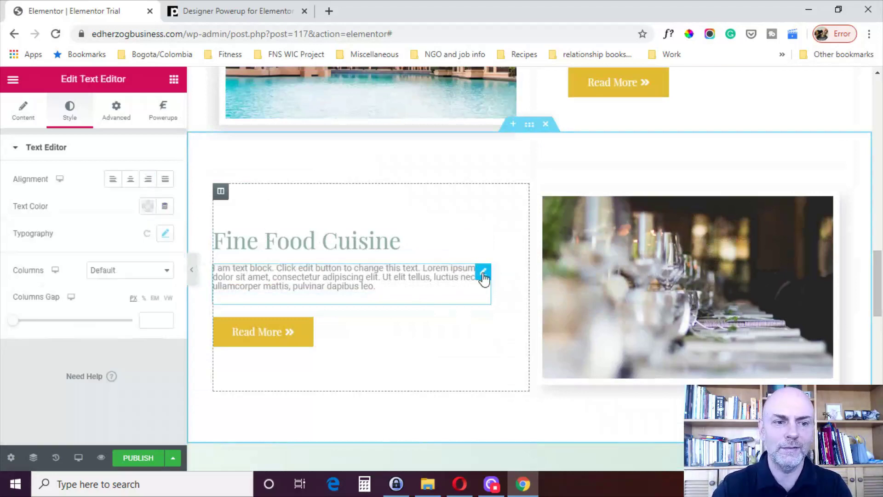
pyautogui.click(165, 235)
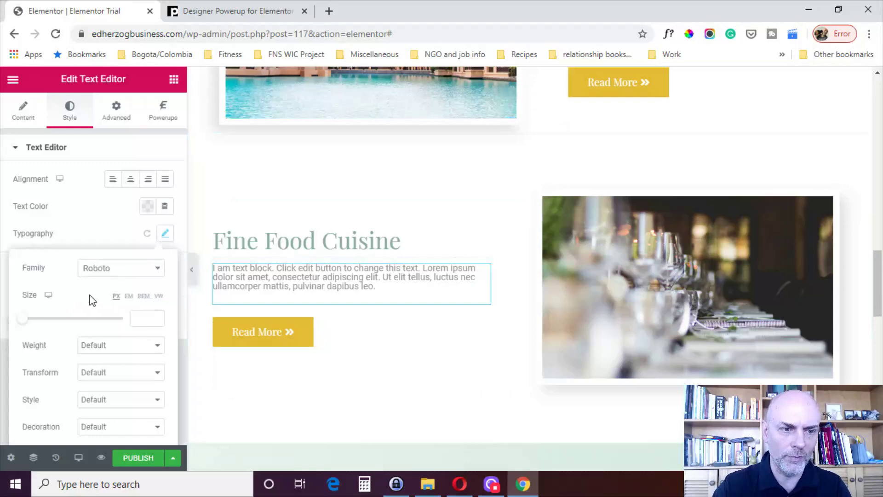
pyautogui.scroll(-3, 91, 300)
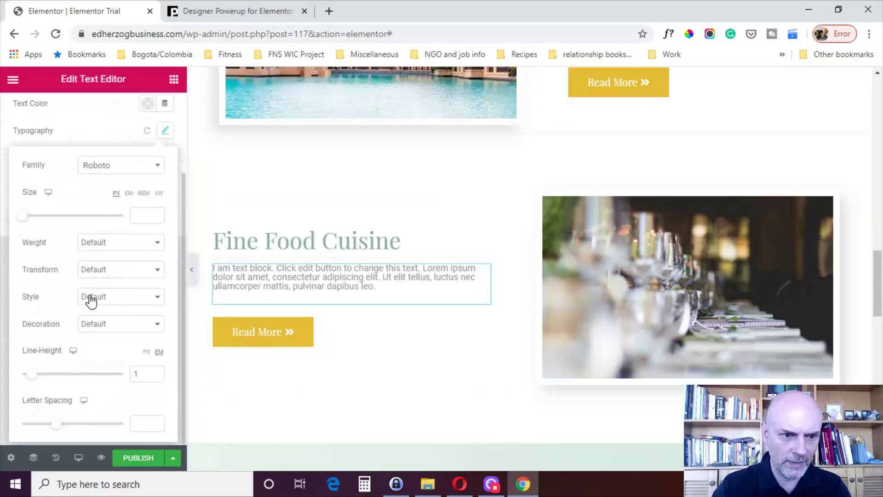
pyautogui.click(147, 374)
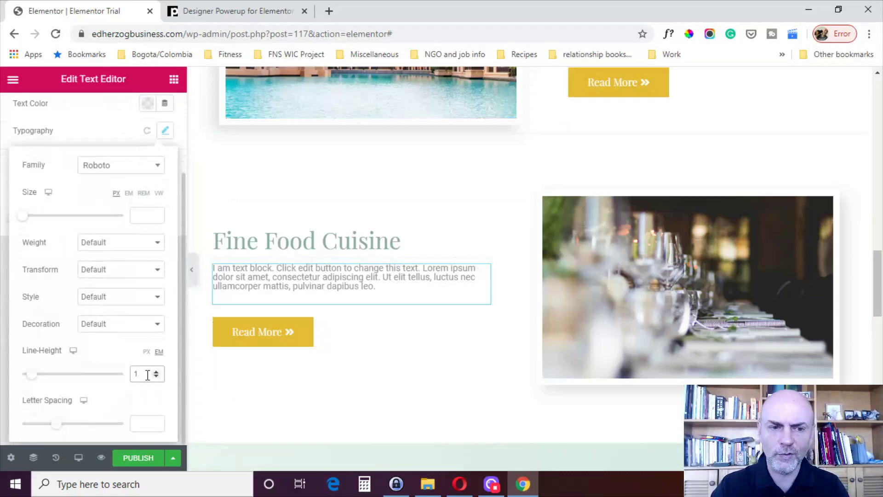
pyautogui.press('BackSpace')
pyautogui.write('2')
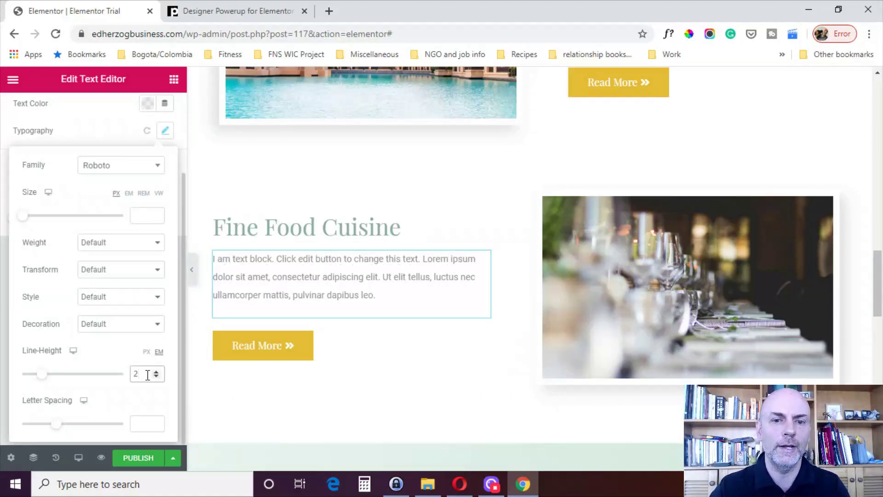
# - Try line heights of 3 and 4 em on the Fine Food Cuisine text, ending back at 2 em
pyautogui.press('BackSpace')
pyautogui.write('3')
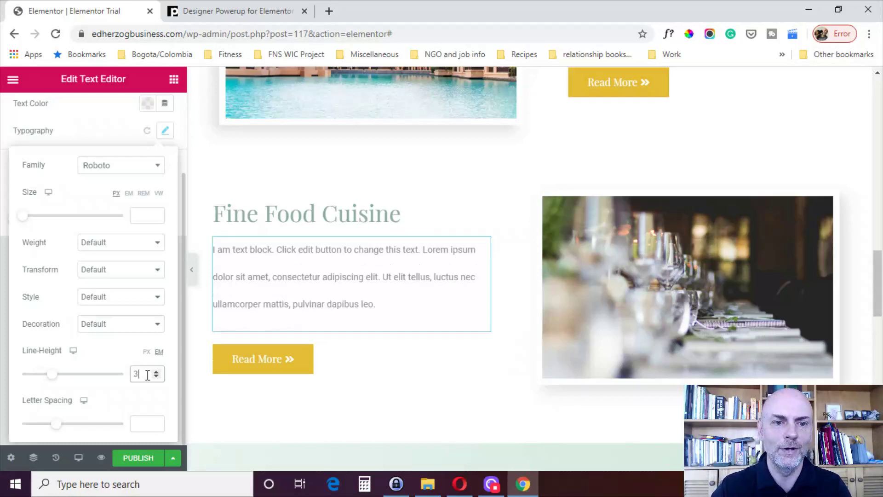
pyautogui.press('Up')
pyautogui.press('Up')
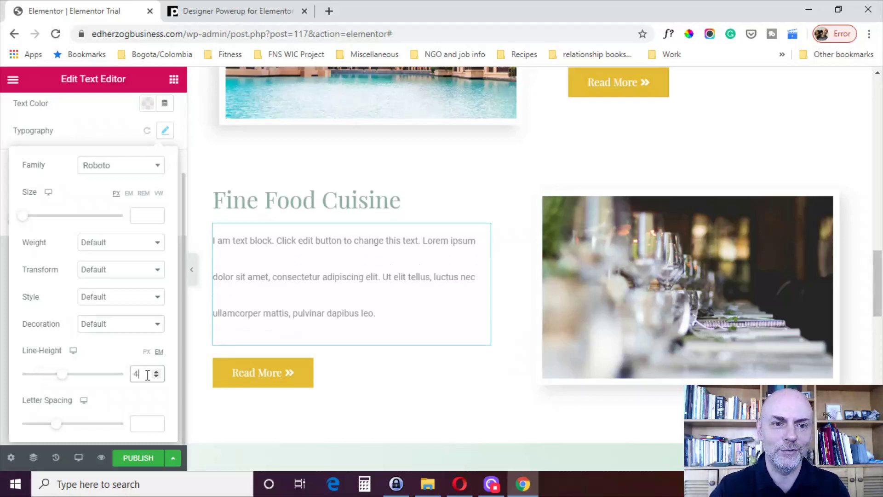
pyautogui.press('Down')
pyautogui.press('Down')
pyautogui.press('Down')
pyautogui.press('Down')
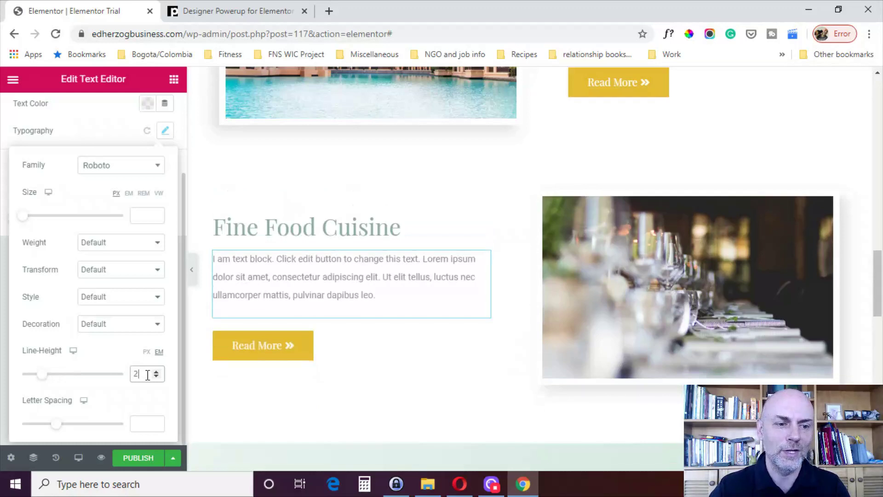
# - Raise the line height of the Fine Food Cuisine text to 3.1 em
pyautogui.press('Up')
pyautogui.press('Up')
pyautogui.press('Up')
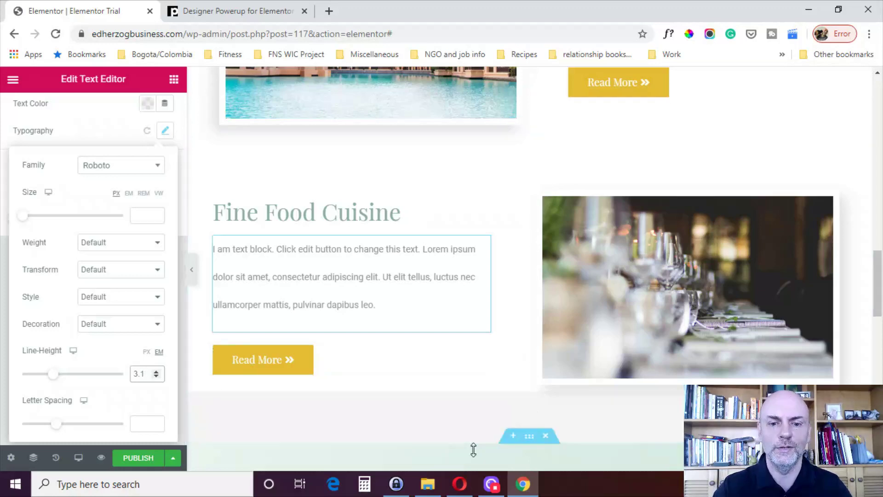
# - Review the Layout Grid feature on the Designer Powerup product page and return to the page editor
pyautogui.hotkey('ctrl', 'Tab')
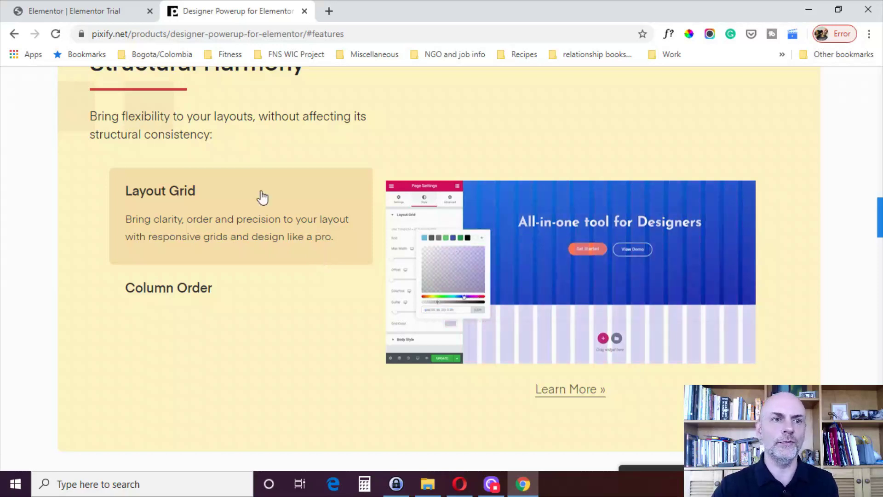
pyautogui.click(99, 10)
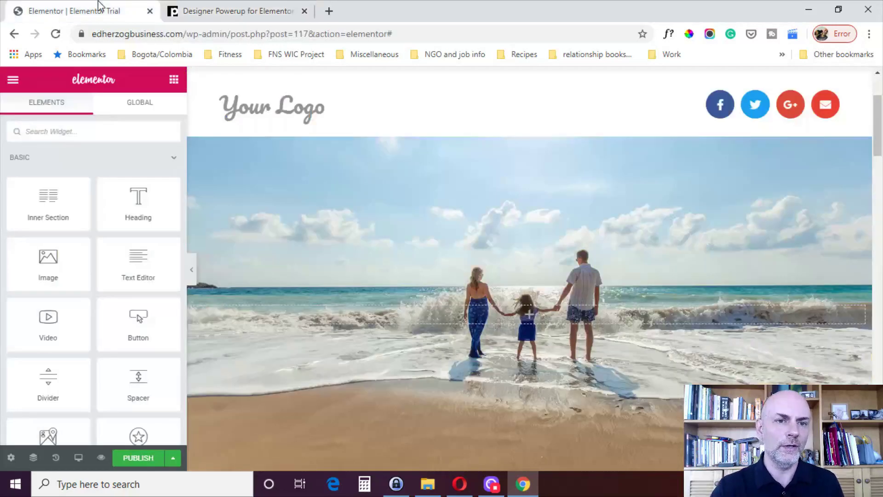
# - Show the layout grid over the page through the style options of the page settings
pyautogui.click(11, 458)
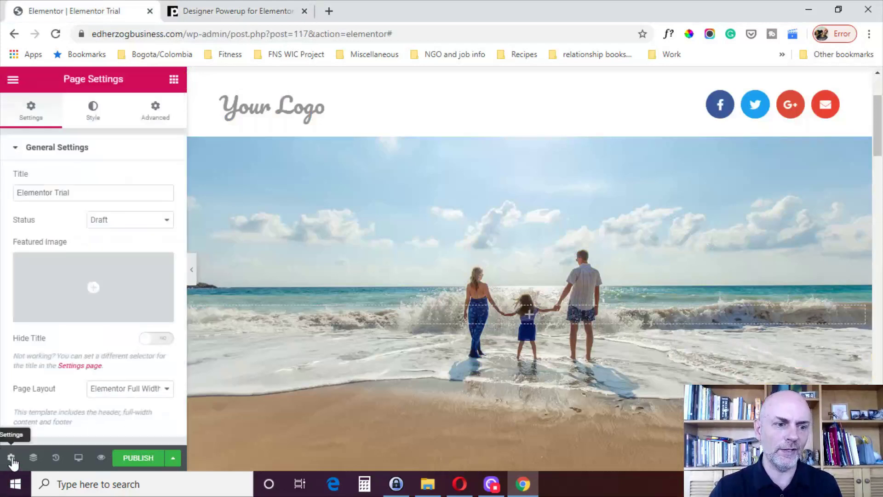
pyautogui.click(105, 121)
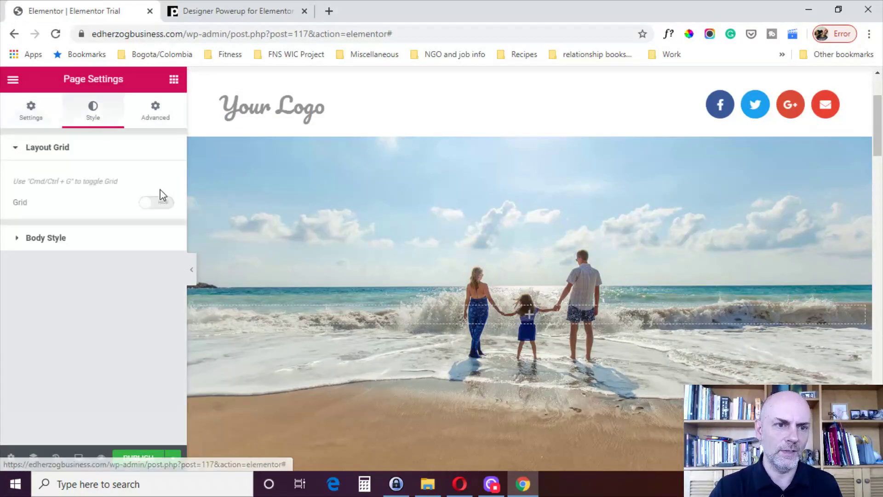
pyautogui.click(164, 206)
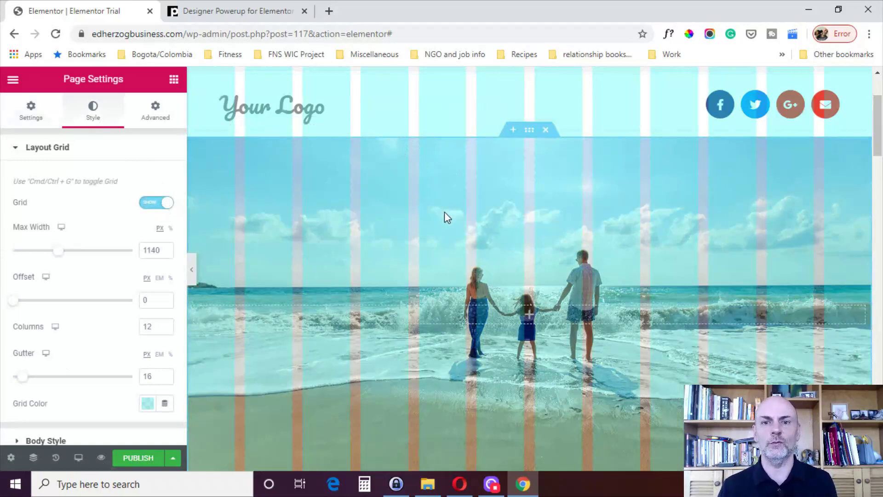
# - Set the layout grid's max width to 1026 px and try its offset, ending at 0
pyautogui.moveTo(878, 126); pyautogui.dragTo(878, 189)
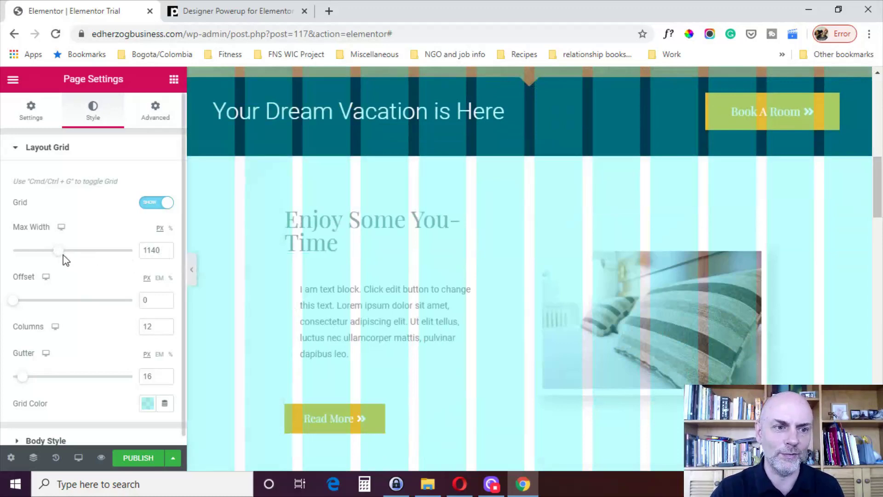
pyautogui.moveTo(52, 252)
pyautogui.mouseDown()
pyautogui.moveTo(33, 252)
pyautogui.moveTo(57, 250)
pyautogui.mouseUp()
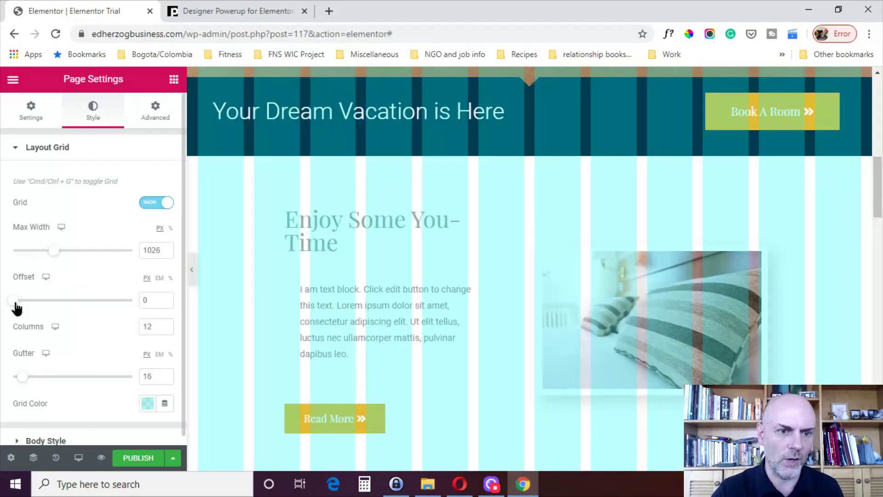
pyautogui.moveTo(16, 308)
pyautogui.mouseDown()
pyautogui.moveTo(41, 311)
pyautogui.moveTo(11, 311)
pyautogui.mouseUp()
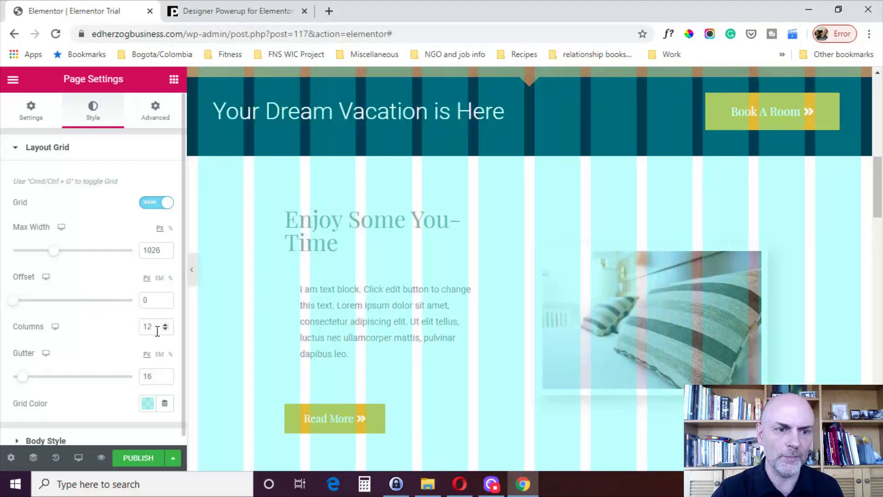
# - Try 4 and 16 columns for the layout grid and settle on 8 columns
pyautogui.moveTo(157, 331); pyautogui.dragTo(142, 330)
pyautogui.write('4')
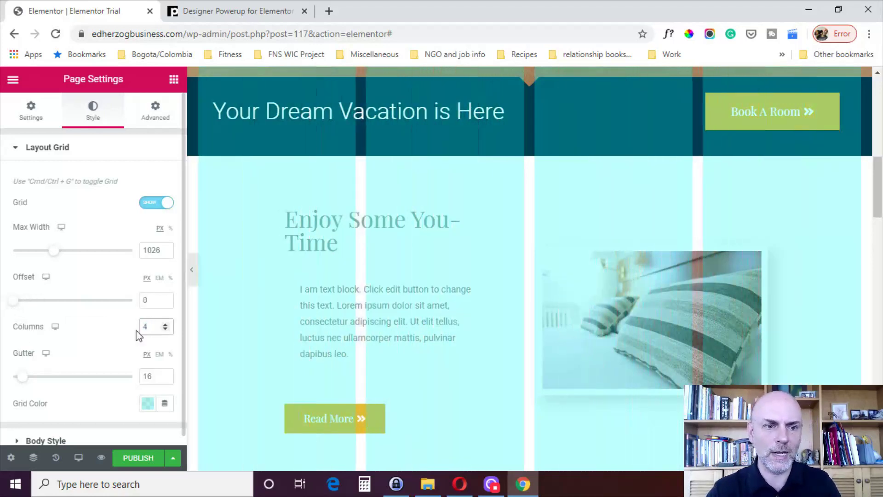
pyautogui.write('16')
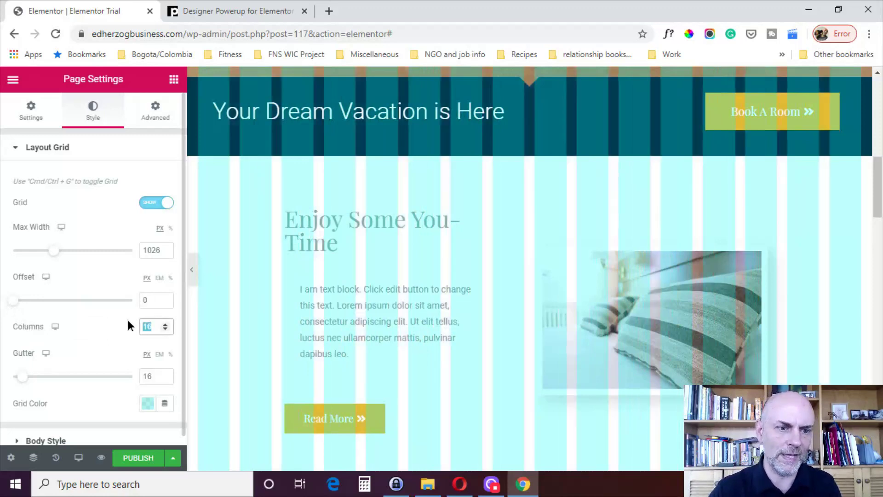
pyautogui.write('8')
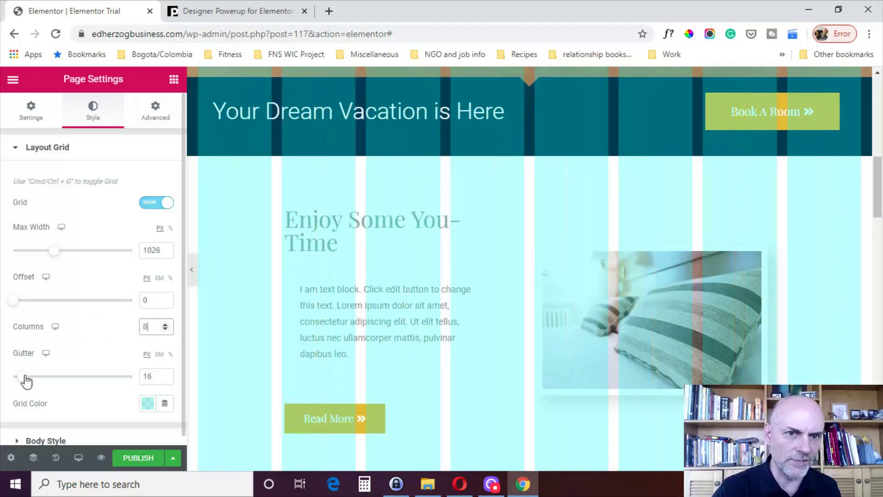
# - Widen the layout grid's gutter to 21 px and change the grid color to the light green preset
pyautogui.moveTo(27, 381)
pyautogui.mouseDown()
pyautogui.moveTo(42, 384)
pyautogui.moveTo(25, 379)
pyautogui.mouseUp()
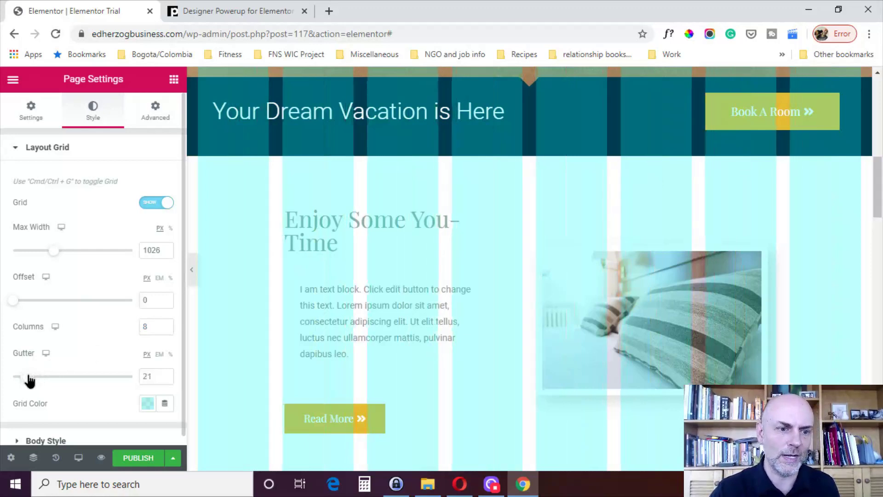
pyautogui.click(147, 405)
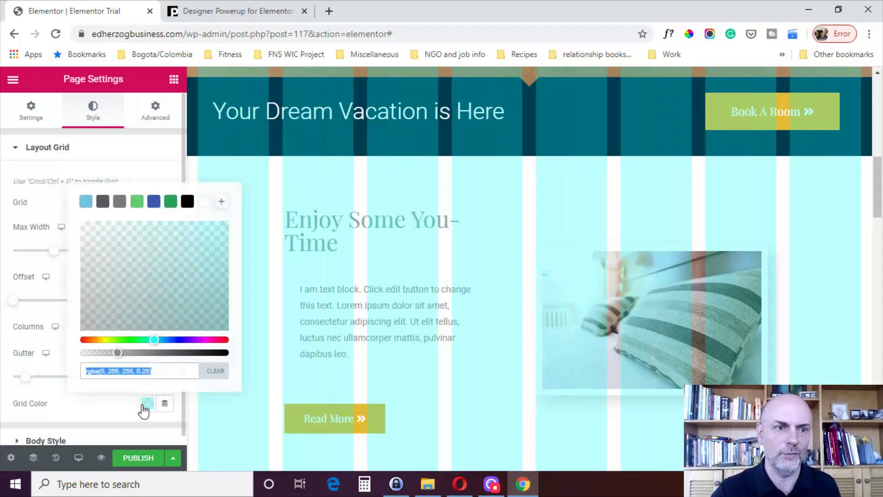
pyautogui.click(139, 205)
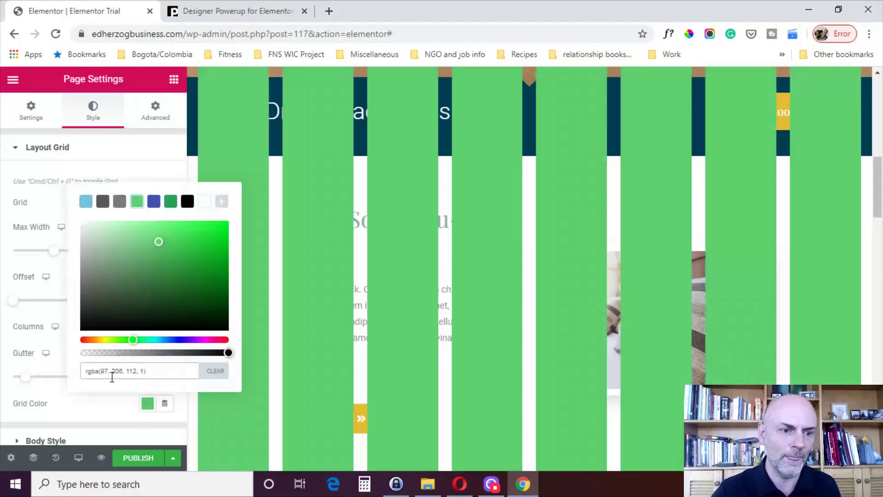
# - Preview the page with its layout grid in tablet and mobile responsive views
pyautogui.click(77, 458)
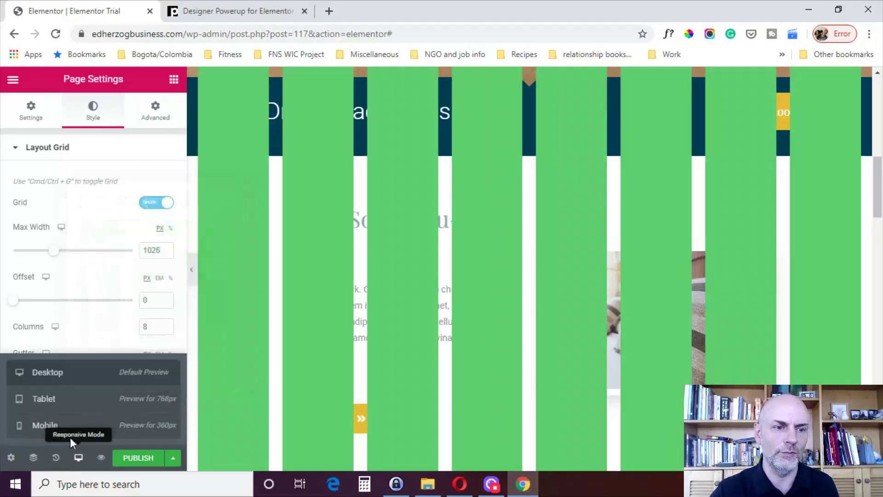
pyautogui.click(48, 403)
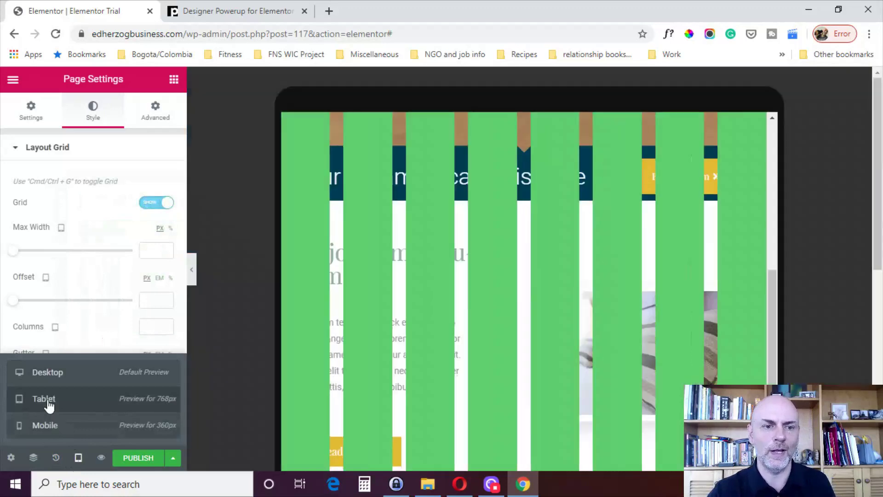
pyautogui.click(48, 427)
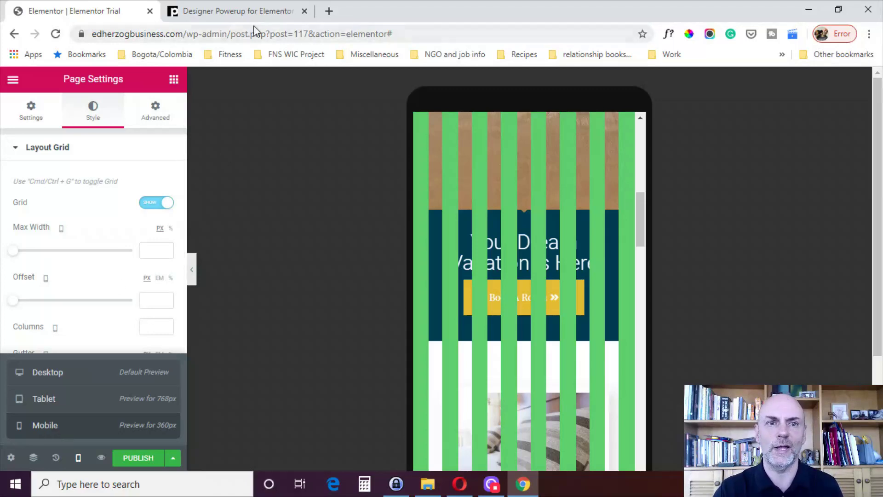
# - Review the Column Order feature on the Designer Powerup product page and return to the page editor
pyautogui.hotkey('ctrl', 'Tab')
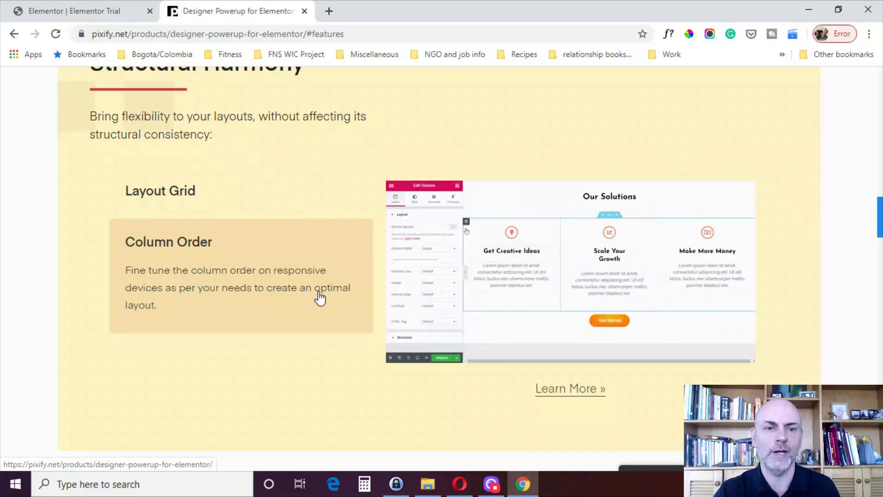
pyautogui.click(90, 9)
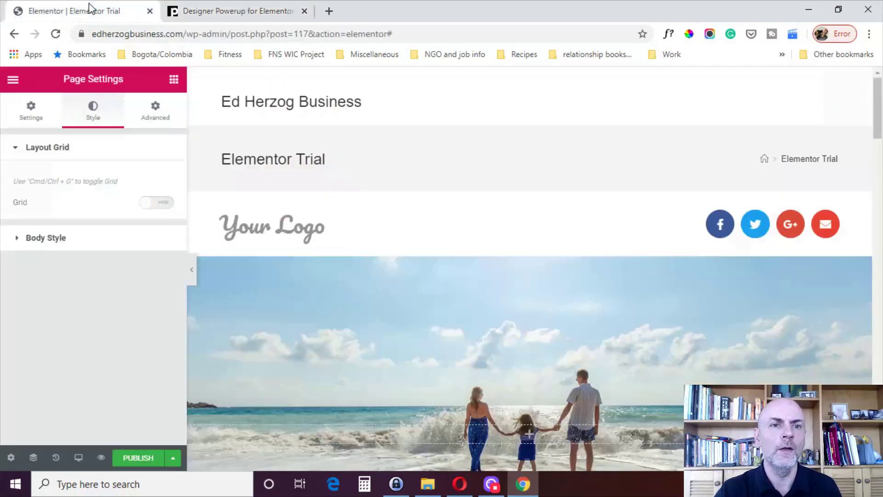
# - In the mobile view, set the column order of the striped pillow image's column to 2
pyautogui.moveTo(878, 109); pyautogui.dragTo(879, 197)
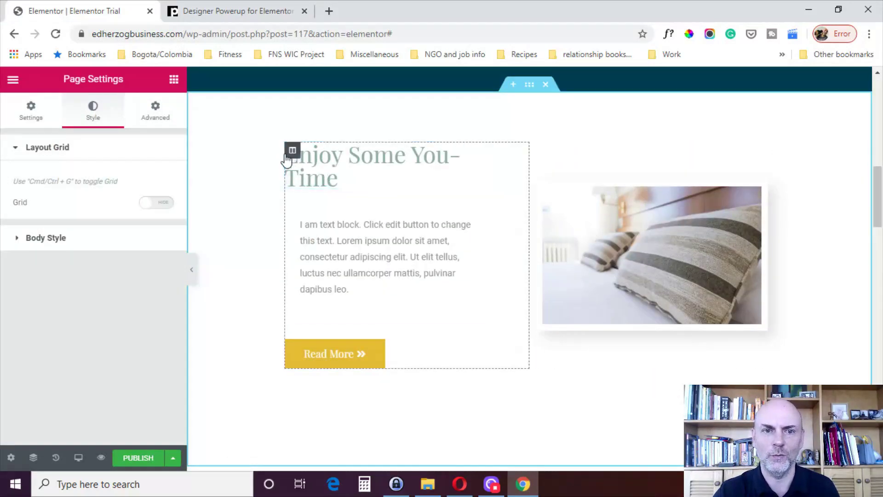
pyautogui.click(79, 457)
pyautogui.click(44, 426)
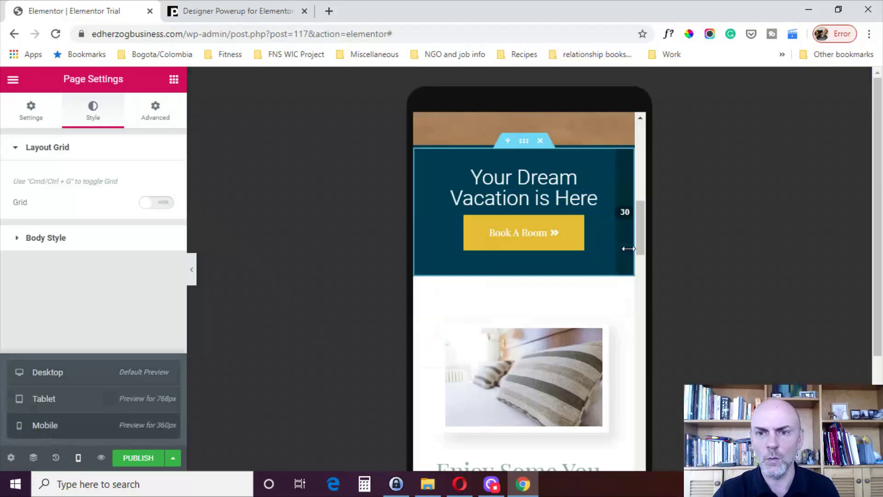
pyautogui.moveTo(640, 237); pyautogui.dragTo(644, 255)
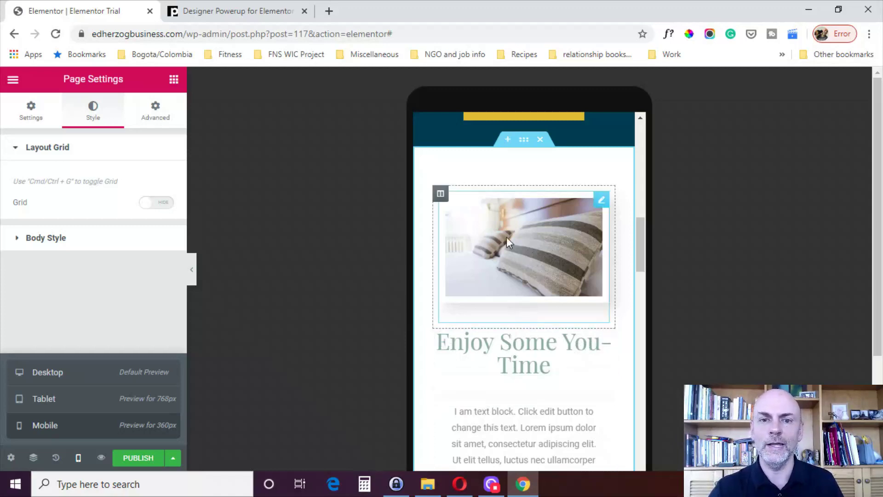
pyautogui.click(440, 195)
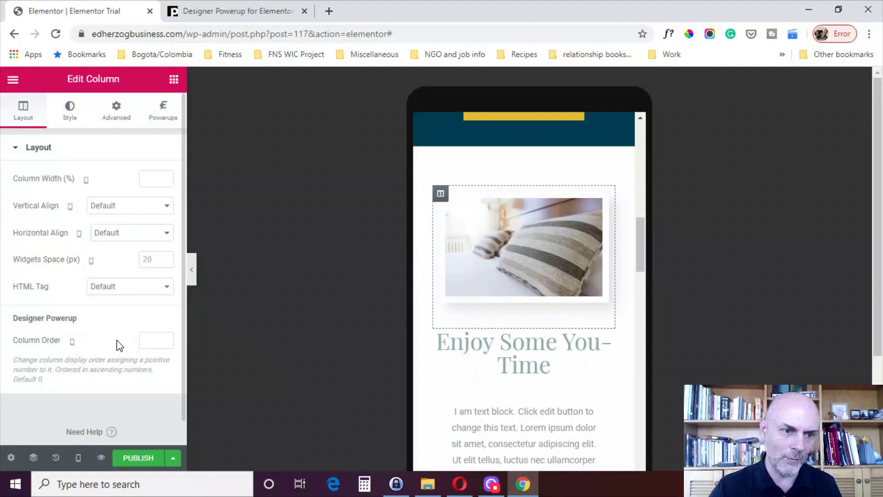
pyautogui.click(147, 339)
pyautogui.write('2')
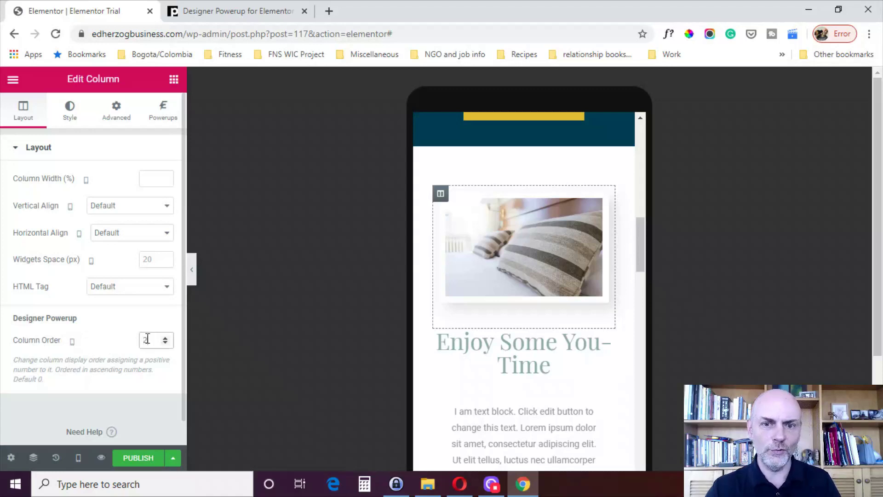
# - Set the mobile column order of the Enjoy Some You-Time text column to 1 and check the arrangement
pyautogui.click(440, 340)
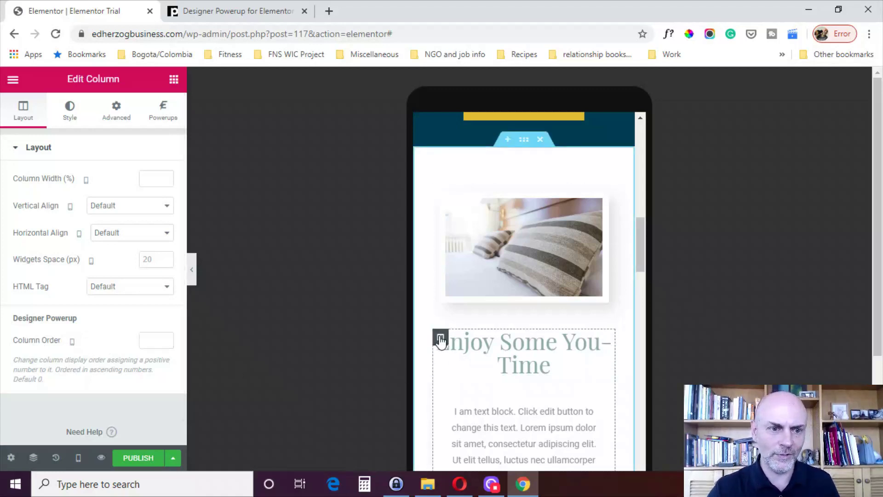
pyautogui.click(153, 341)
pyautogui.write('1')
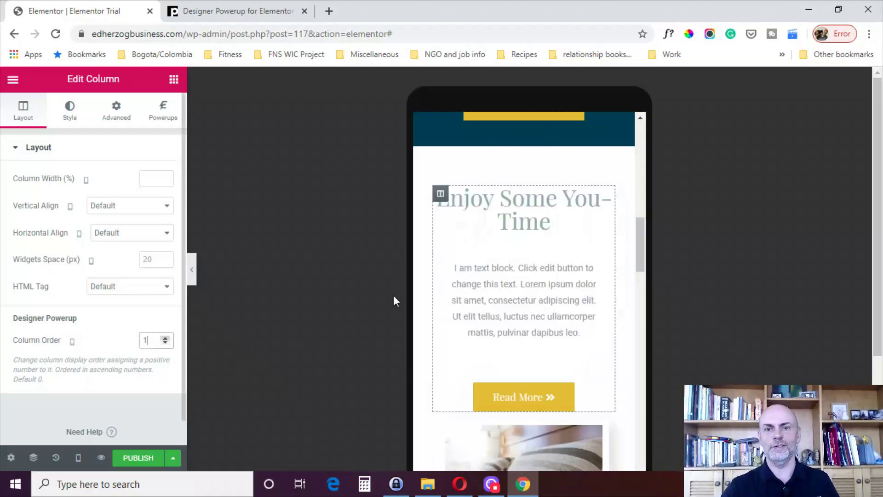
pyautogui.moveTo(638, 248); pyautogui.dragTo(640, 269)
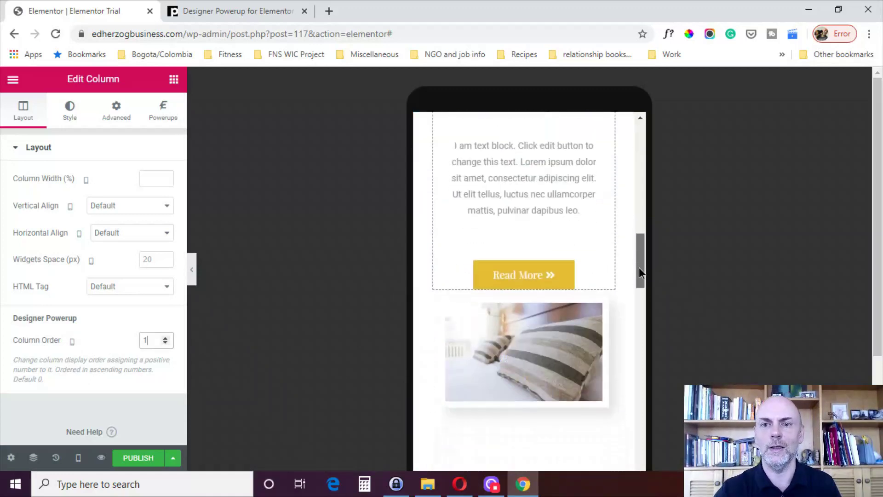
# - Preview the Enjoy Some You-Time section in tablet view to check its column arrangement
pyautogui.click(79, 462)
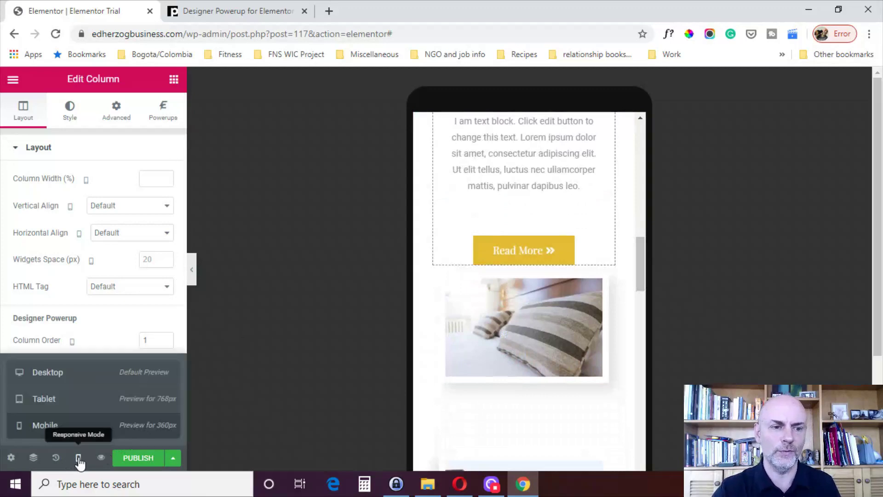
pyautogui.click(62, 404)
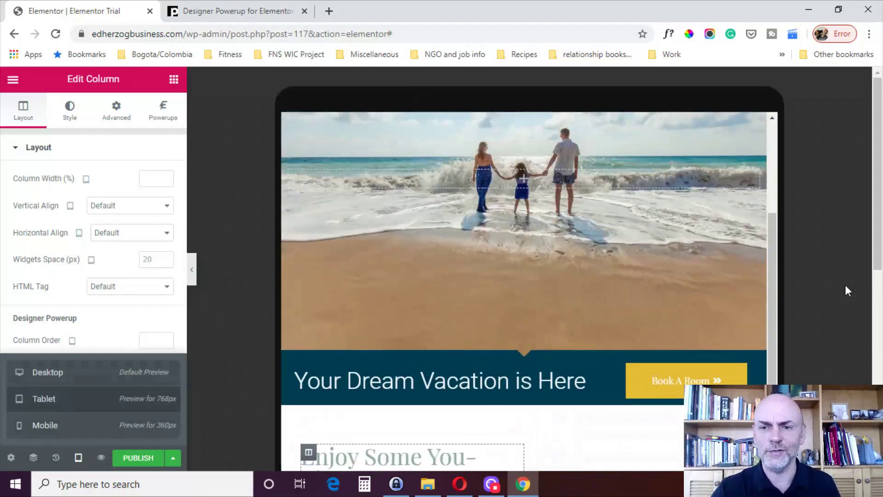
pyautogui.moveTo(773, 295); pyautogui.dragTo(773, 345)
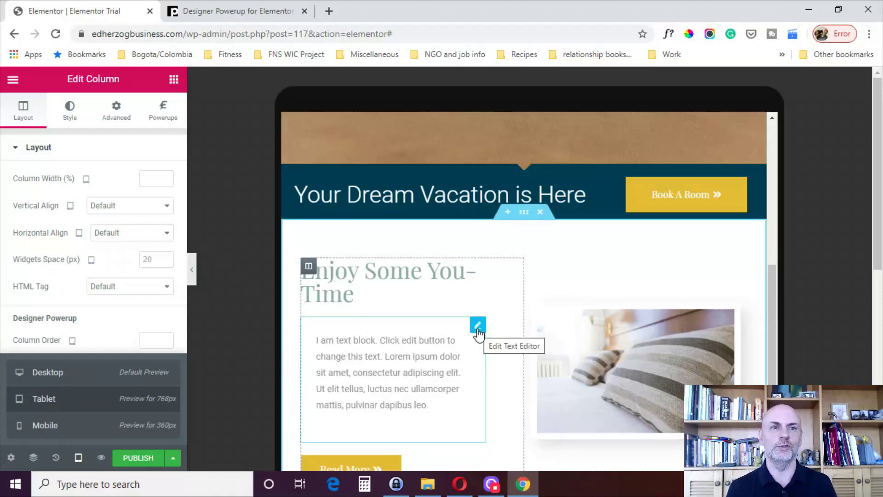
pyautogui.moveTo(478, 419)
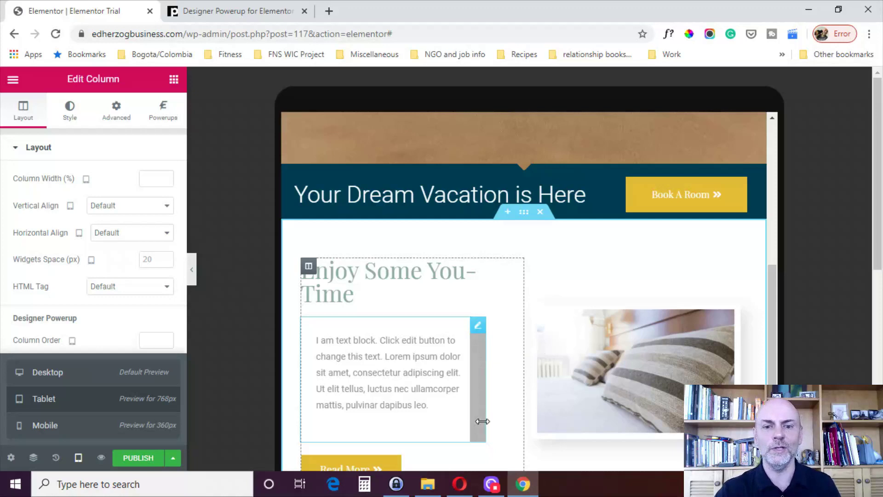
pyautogui.moveTo(492, 489)
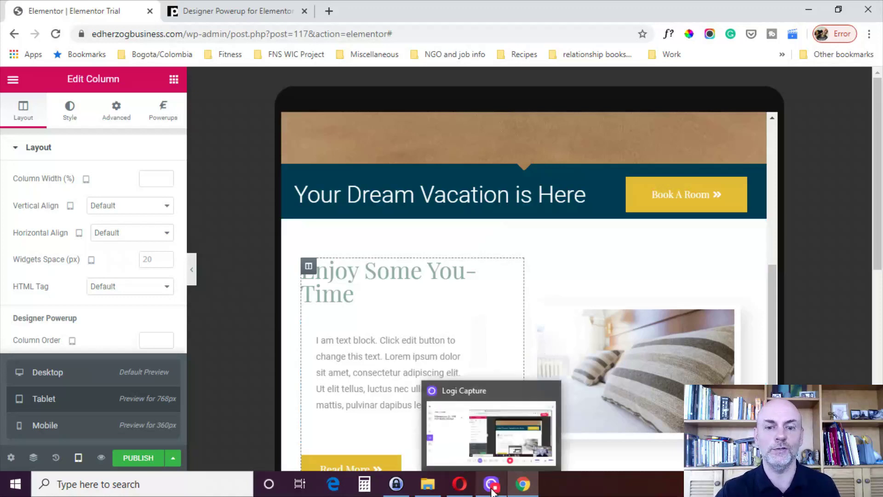
# - Review the Blob Generator feature on the Designer Powerup product page and return to the page editor
pyautogui.hotkey('ctrl', 'Tab')
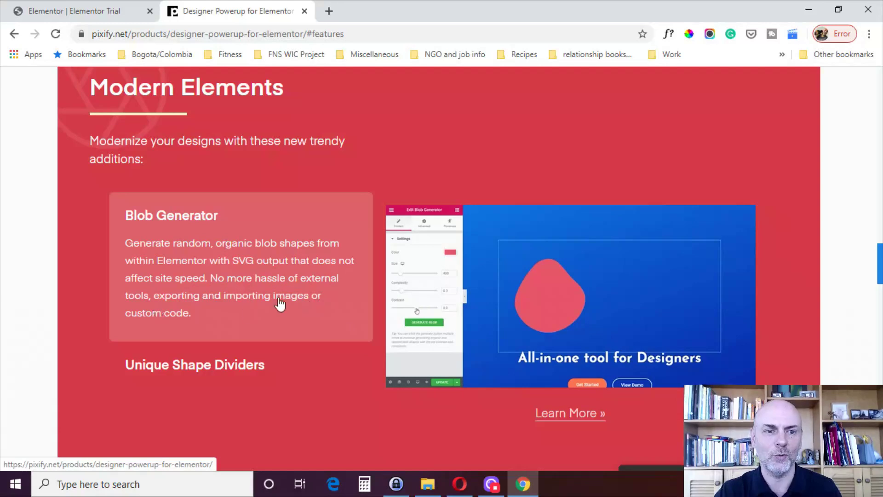
pyautogui.click(119, 11)
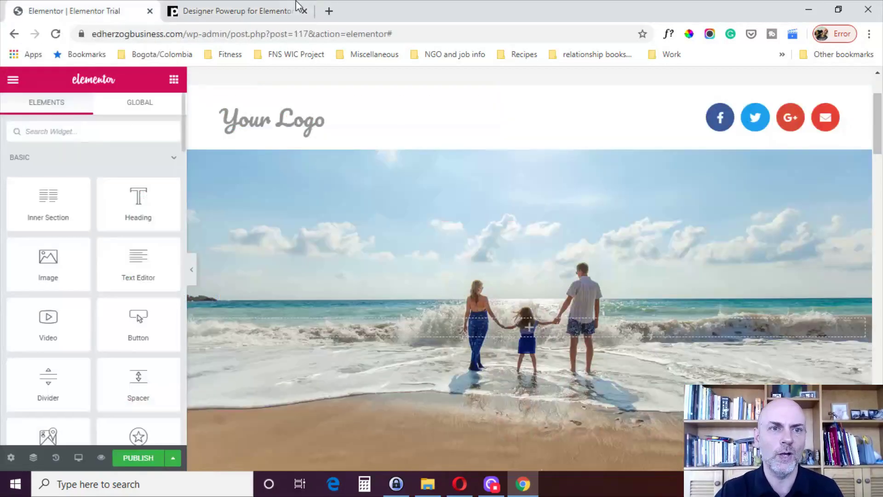
# - Search the widgets for "blo" and add a Blob Generator above the Enjoy Some You-Time heading
pyautogui.click(81, 131)
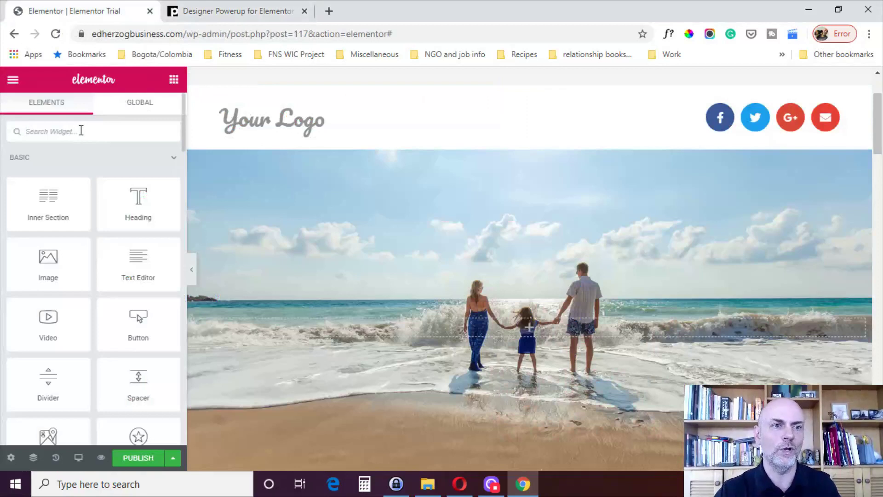
pyautogui.scroll(-7, 529, 267)
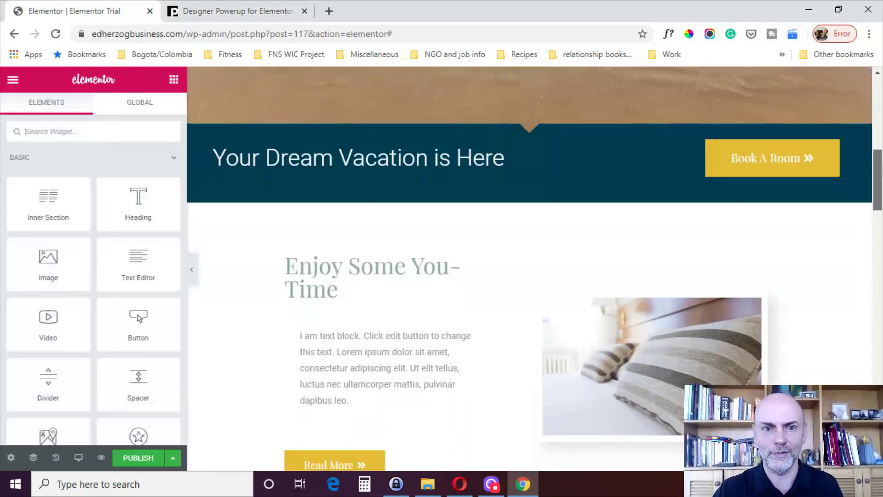
pyautogui.scroll(-1, 276, 199)
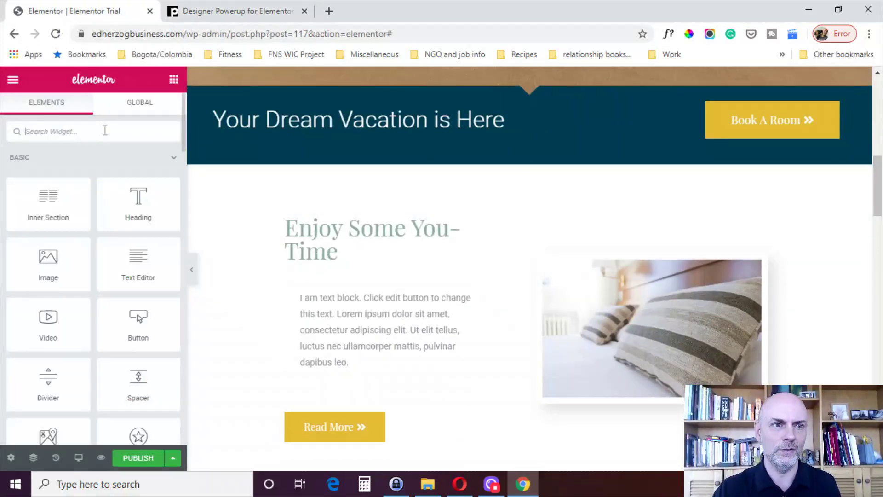
pyautogui.write('i')
pyautogui.press('BackSpace')
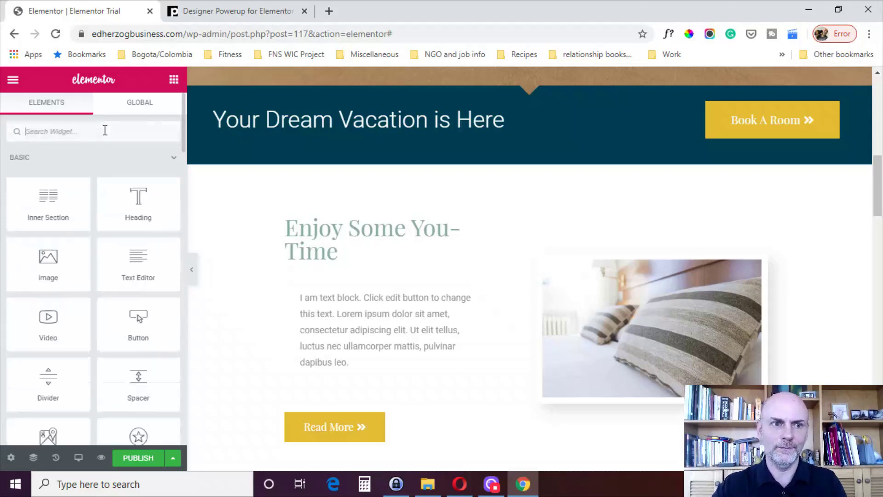
pyautogui.write('blo')
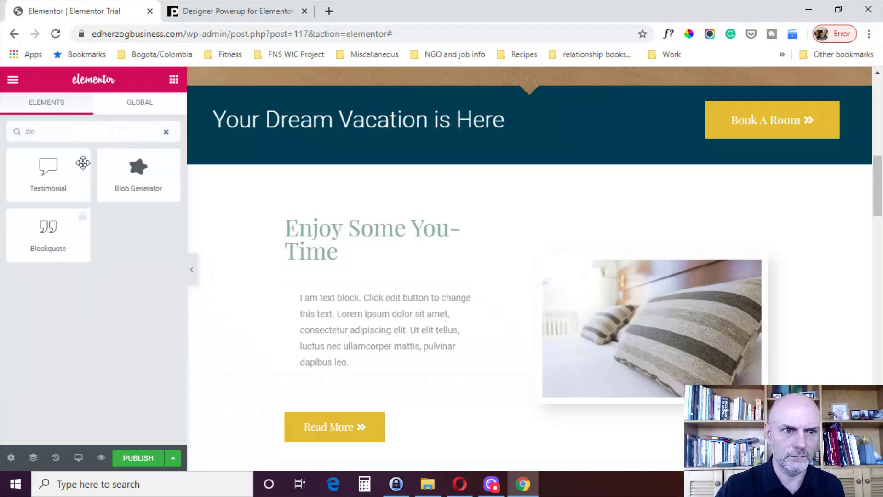
pyautogui.moveTo(136, 183); pyautogui.dragTo(367, 227)
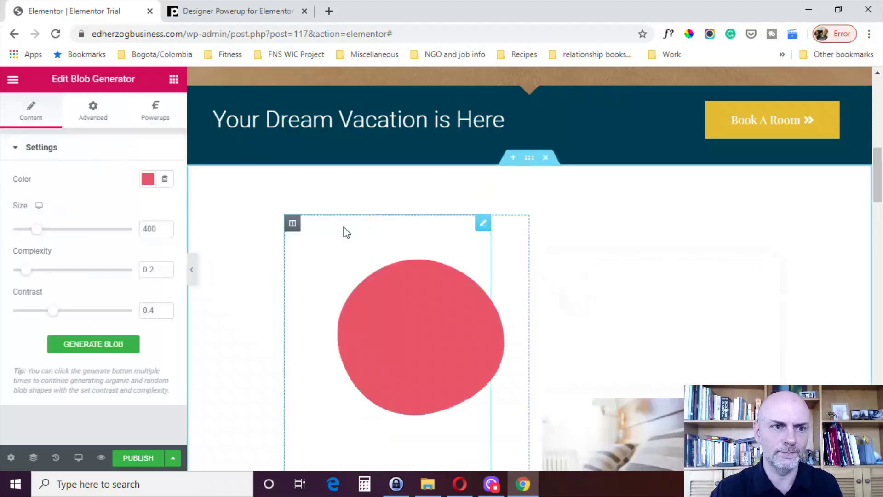
# - Try dark gray and blue presets for the blob and set its color to green #23A455
pyautogui.click(146, 180)
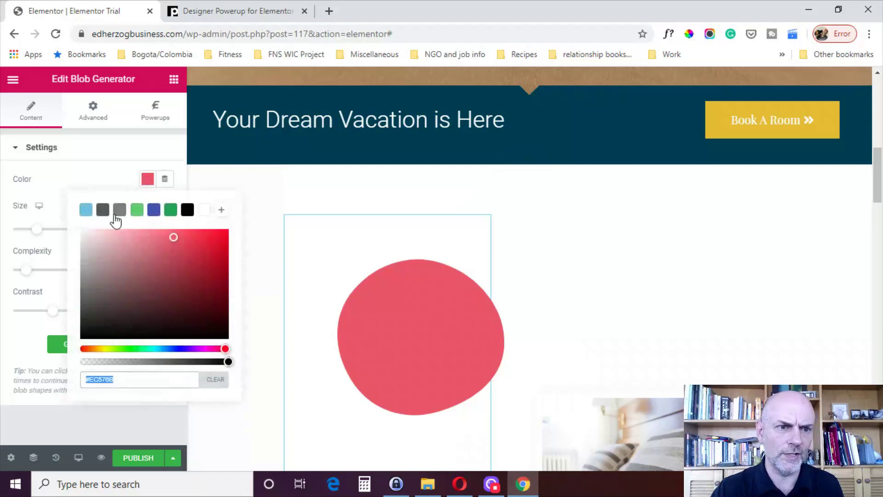
pyautogui.click(103, 209)
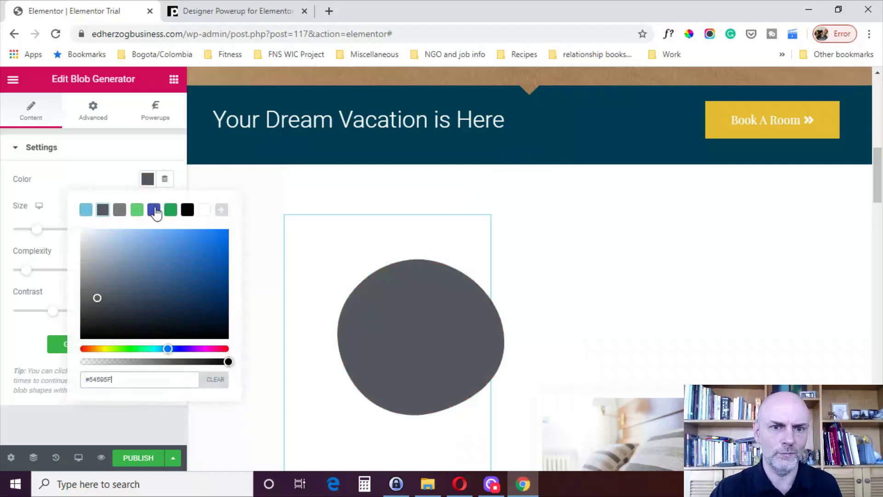
pyautogui.click(154, 210)
pyautogui.click(170, 210)
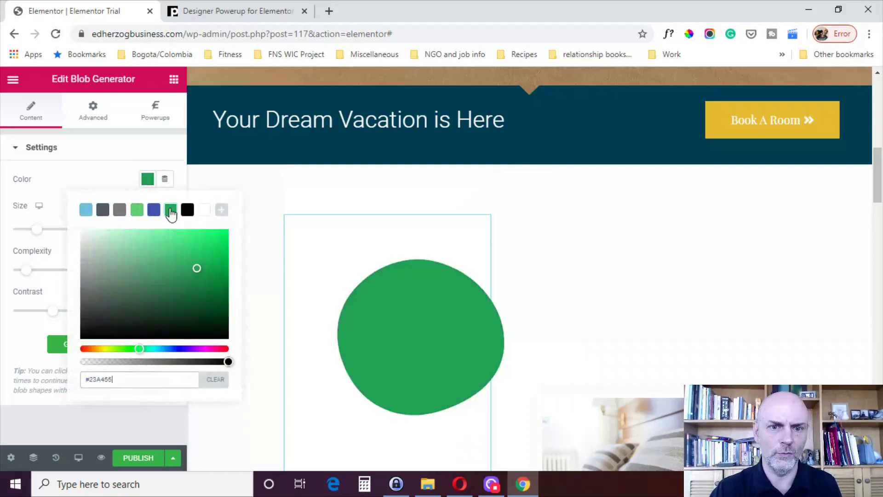
# - Set the blob's size to 324, complexity to 0.5 and contrast to 0.2, and generate several new shapes from these settings
pyautogui.click(41, 194)
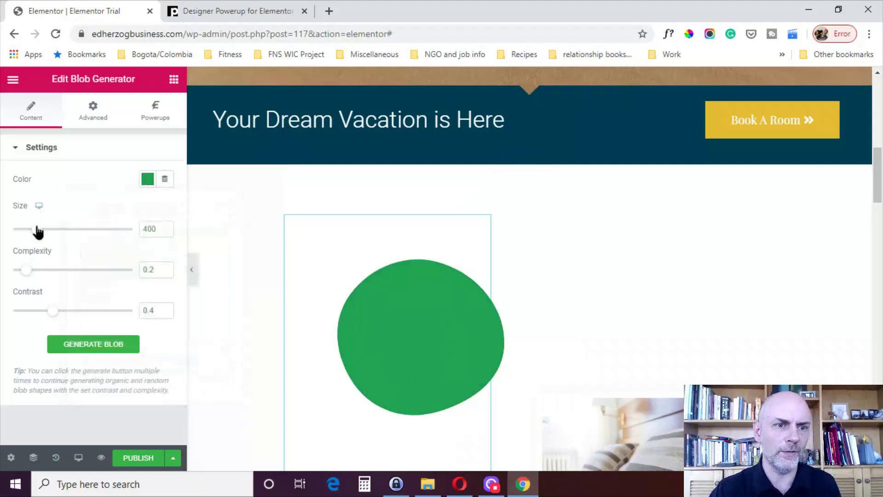
pyautogui.moveTo(36, 230)
pyautogui.mouseDown()
pyautogui.moveTo(67, 230)
pyautogui.moveTo(32, 230)
pyautogui.mouseUp()
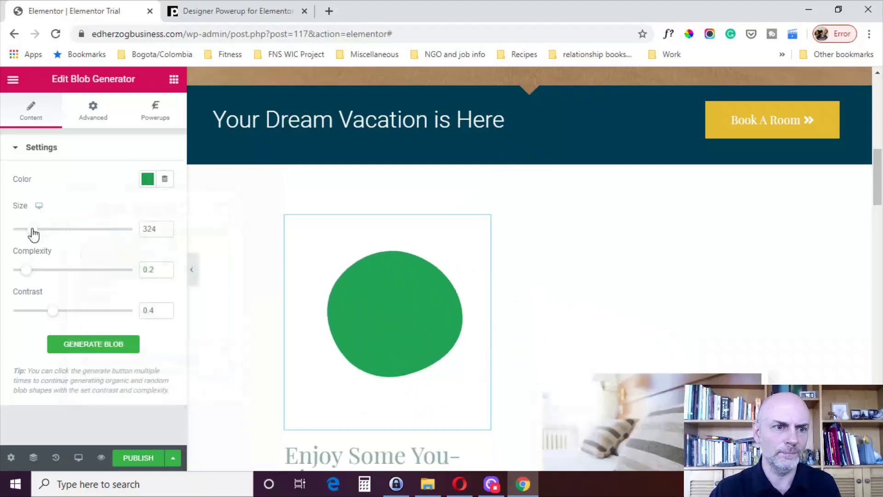
pyautogui.moveTo(29, 269); pyautogui.dragTo(67, 274)
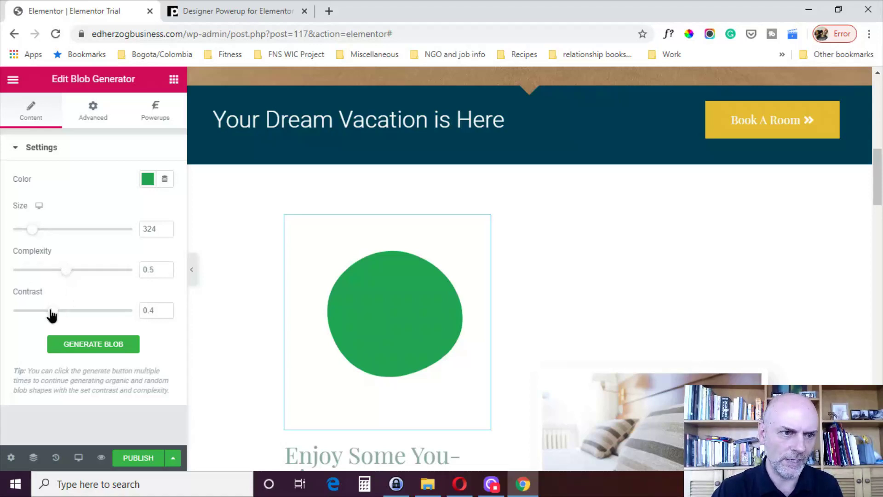
pyautogui.moveTo(51, 313); pyautogui.dragTo(30, 311)
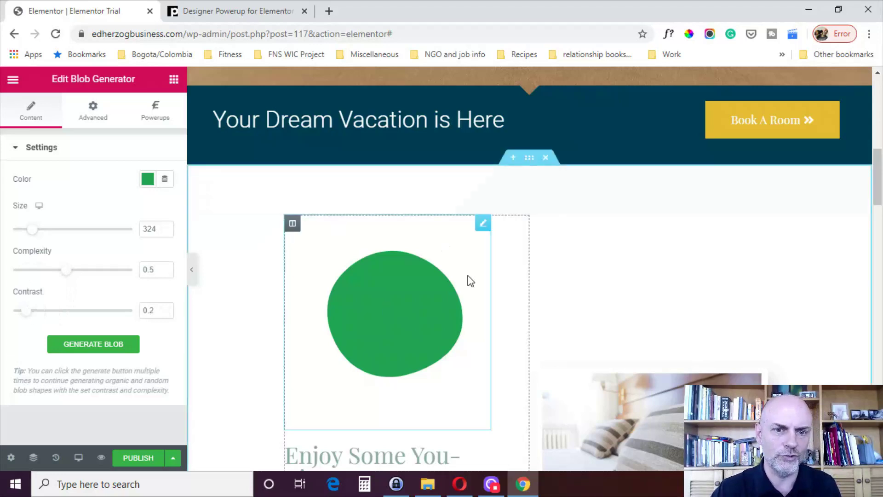
pyautogui.click(84, 352)
pyautogui.click(84, 352)
pyautogui.click(84, 352)
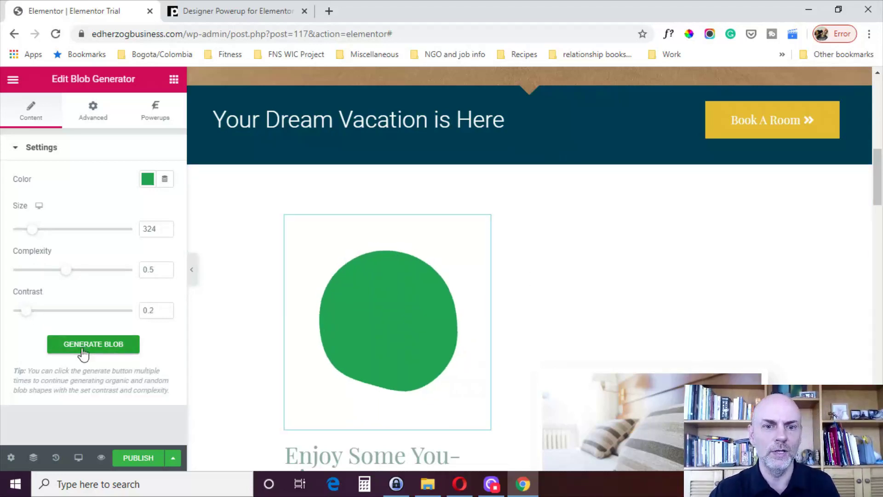
pyautogui.click(84, 353)
pyautogui.click(84, 353)
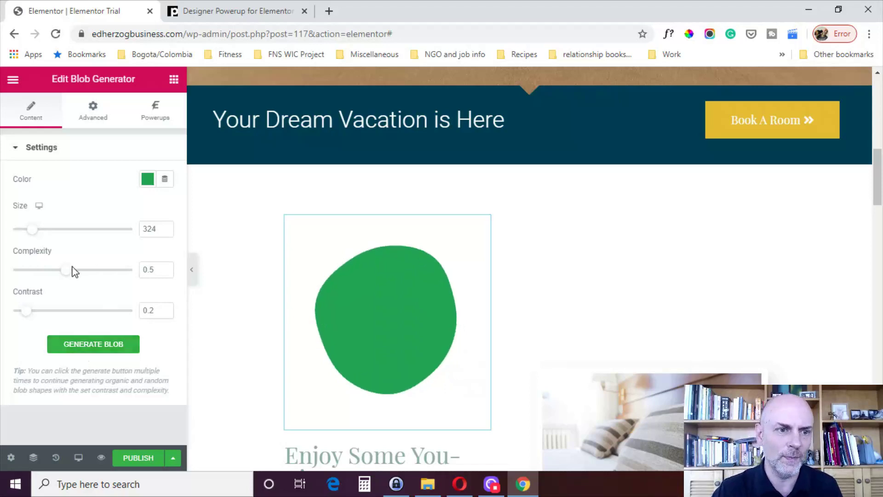
# - Raise the blob's complexity to 0.7 and regenerate its shape several times
pyautogui.moveTo(67, 272); pyautogui.dragTo(89, 276)
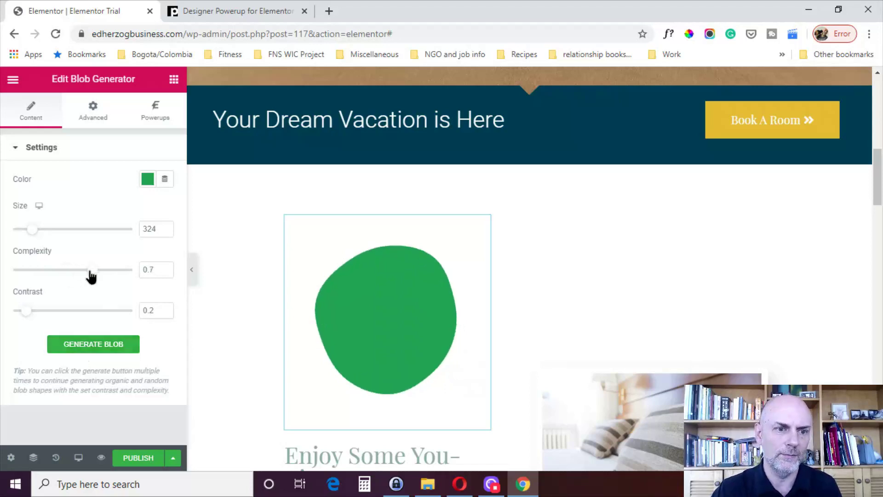
pyautogui.click(90, 346)
pyautogui.click(90, 346)
pyautogui.click(89, 348)
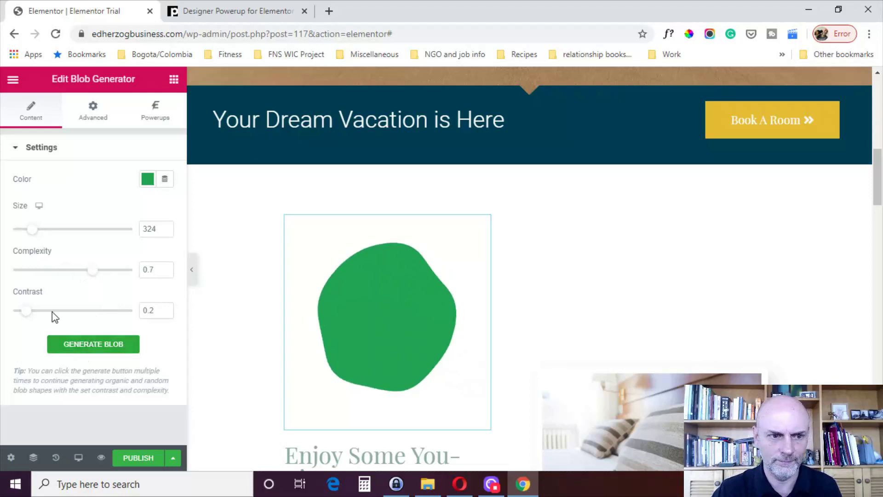
# - Increase the blob's contrast to 0.5 and generate new, more irregular shapes
pyautogui.moveTo(26, 314); pyautogui.dragTo(69, 319)
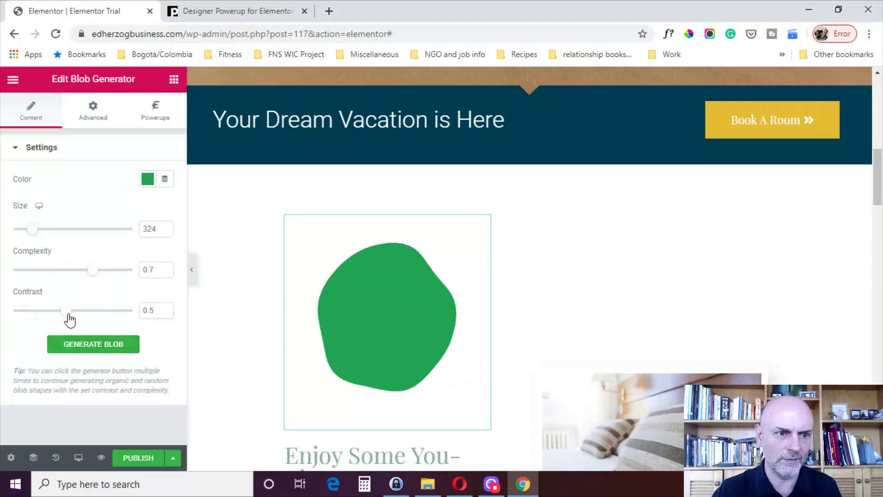
pyautogui.click(85, 349)
pyautogui.click(85, 349)
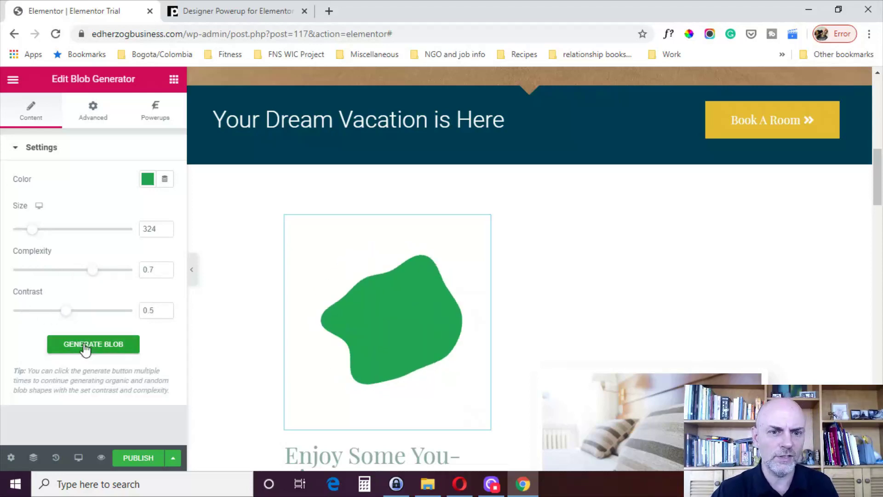
pyautogui.click(85, 349)
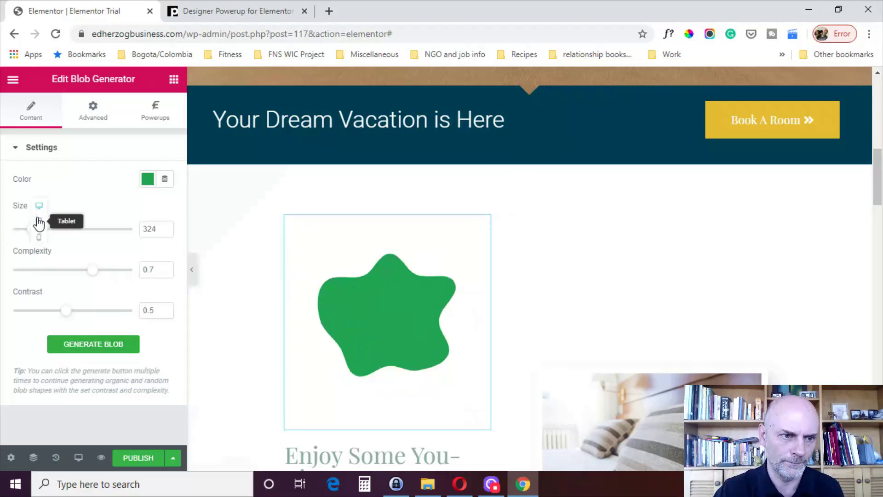
# - Give the blob responsive sizes of 173 for tablet and 86 for mobile
pyautogui.click(38, 221)
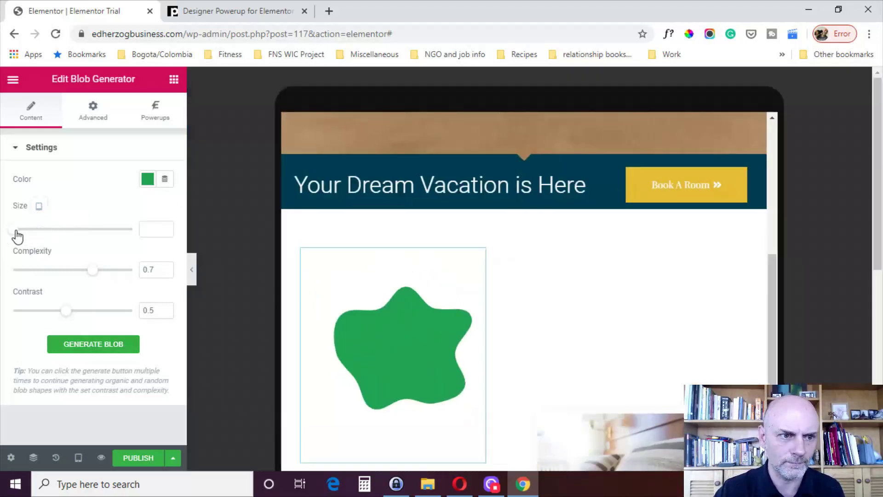
pyautogui.moveTo(20, 234)
pyautogui.mouseDown()
pyautogui.moveTo(43, 238)
pyautogui.moveTo(24, 236)
pyautogui.mouseUp()
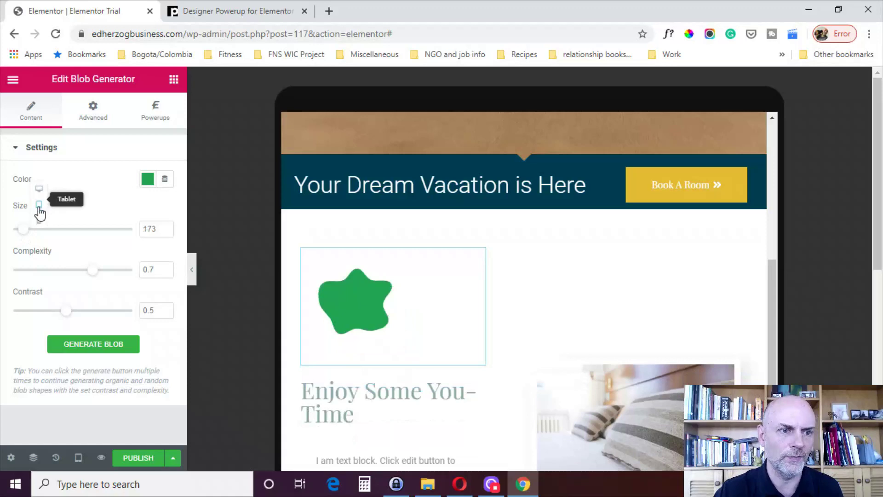
pyautogui.click(39, 220)
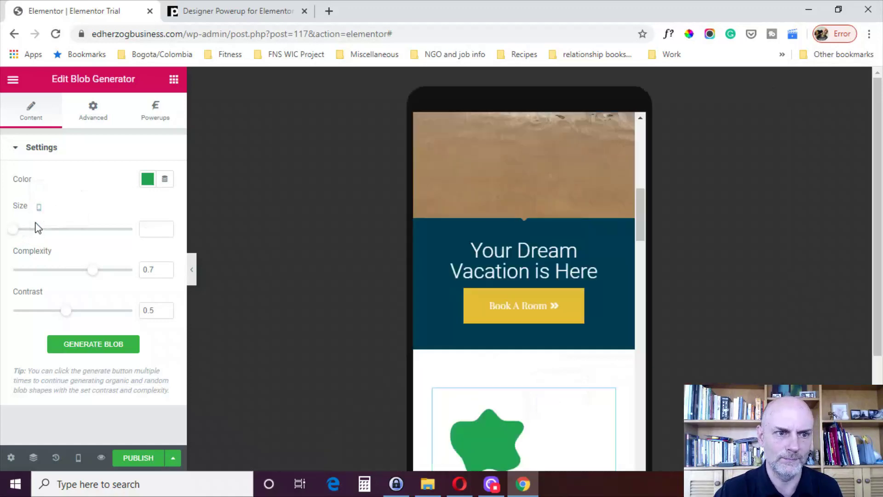
pyautogui.moveTo(14, 239); pyautogui.dragTo(20, 238)
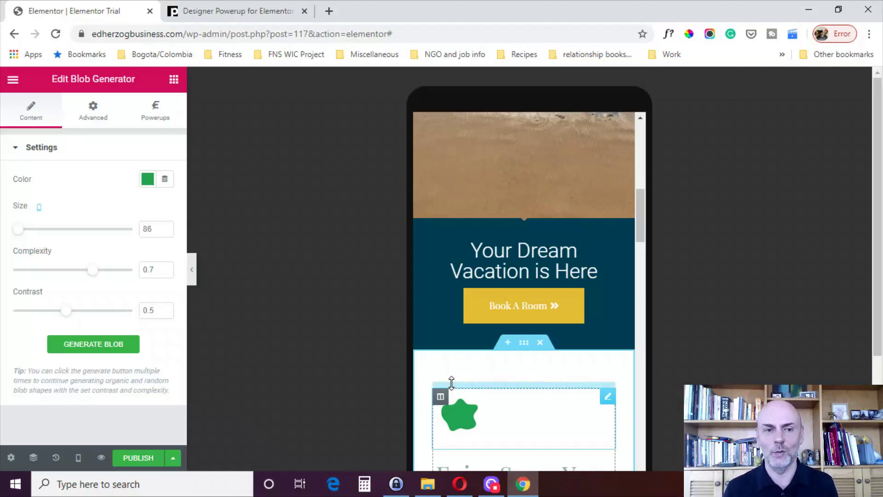
# - Review the Unique Shape Dividers feature on the Designer Powerup product page and return to the page editor
pyautogui.click(265, 12)
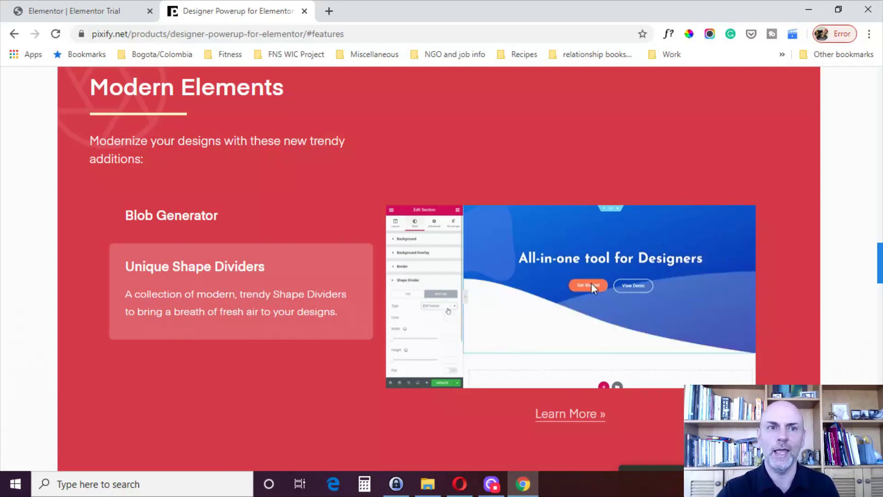
pyautogui.click(105, 10)
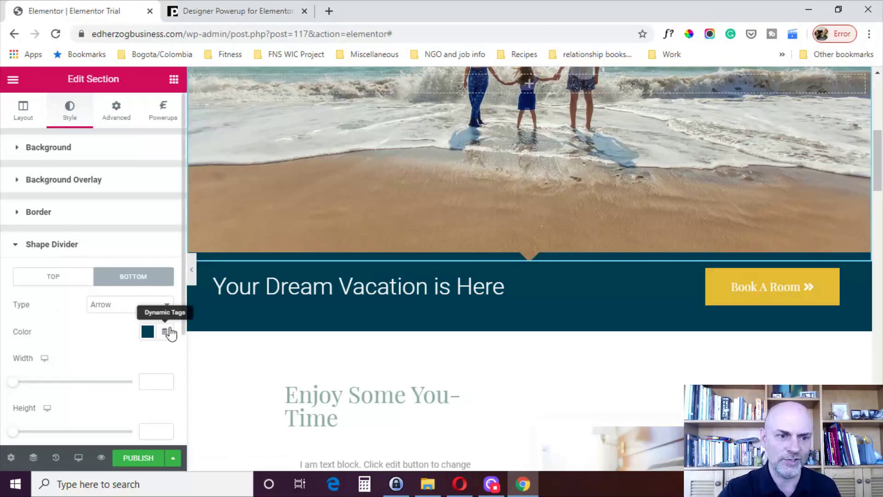
# - Try the DP Division, DP Mount, DP Fancy Waves and DP Semicircle shape dividers on the bottom of the beach photo section
pyautogui.click(132, 304)
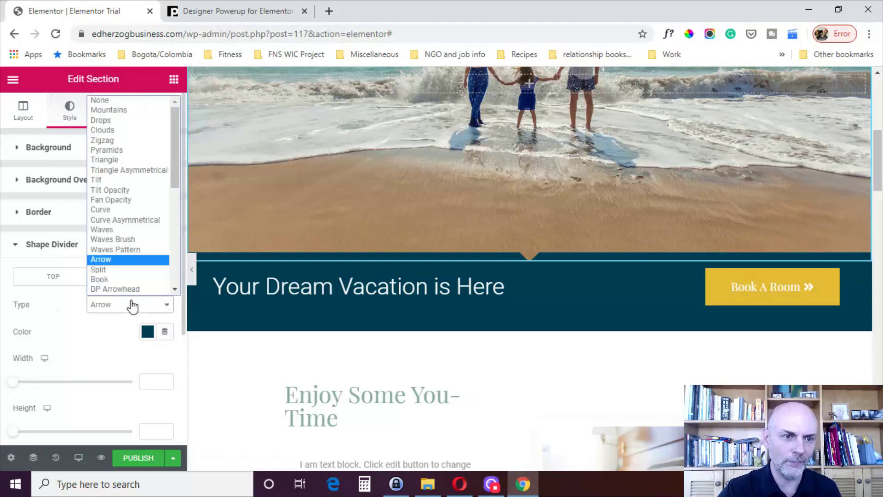
pyautogui.moveTo(175, 167); pyautogui.dragTo(177, 210)
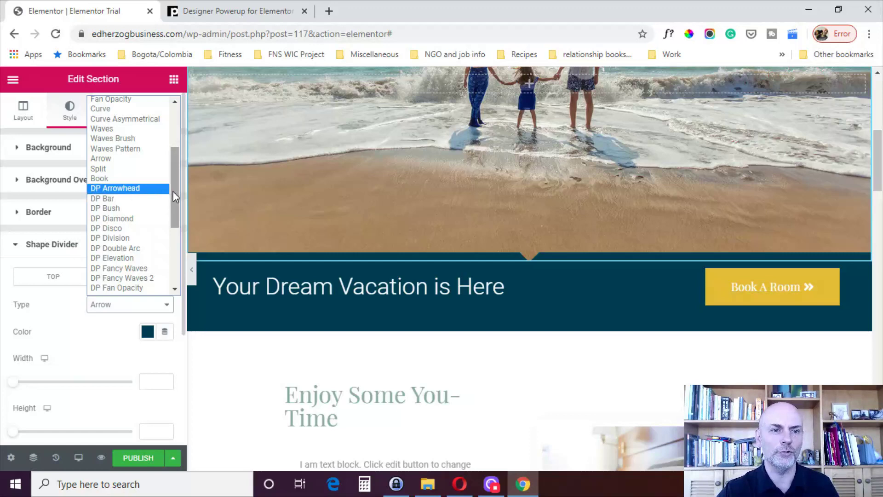
pyautogui.scroll(-1, 173, 192)
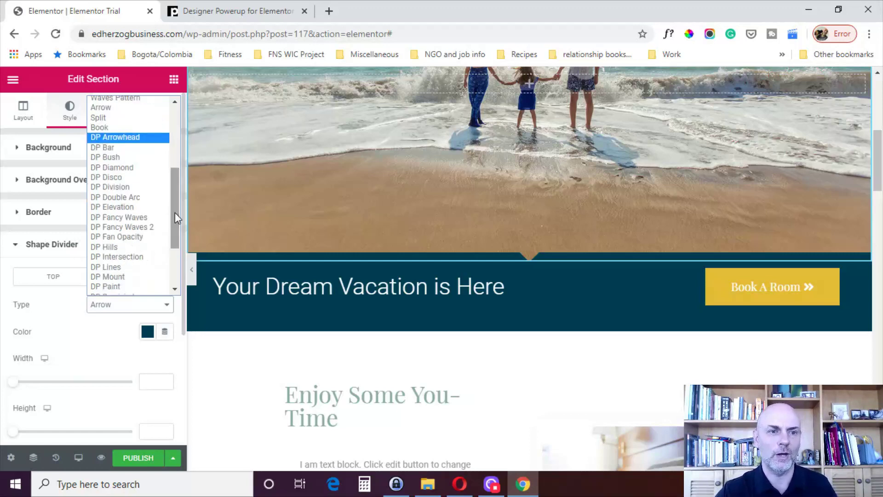
pyautogui.click(165, 188)
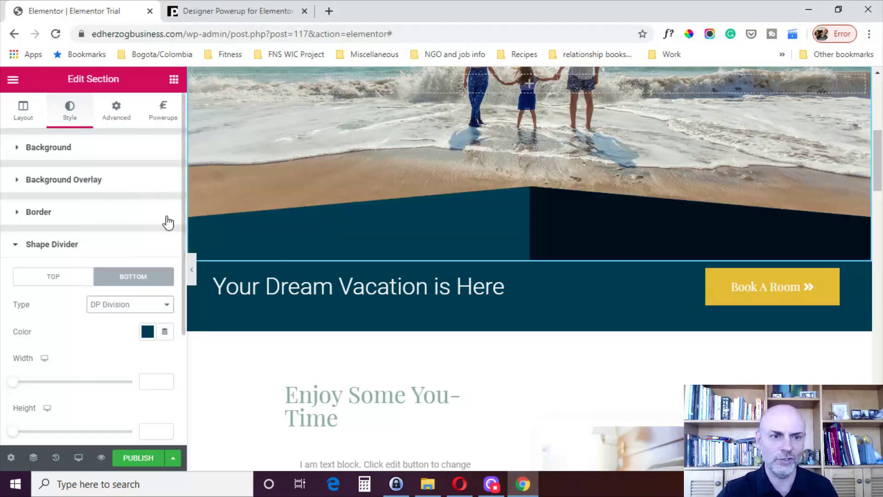
pyautogui.click(152, 306)
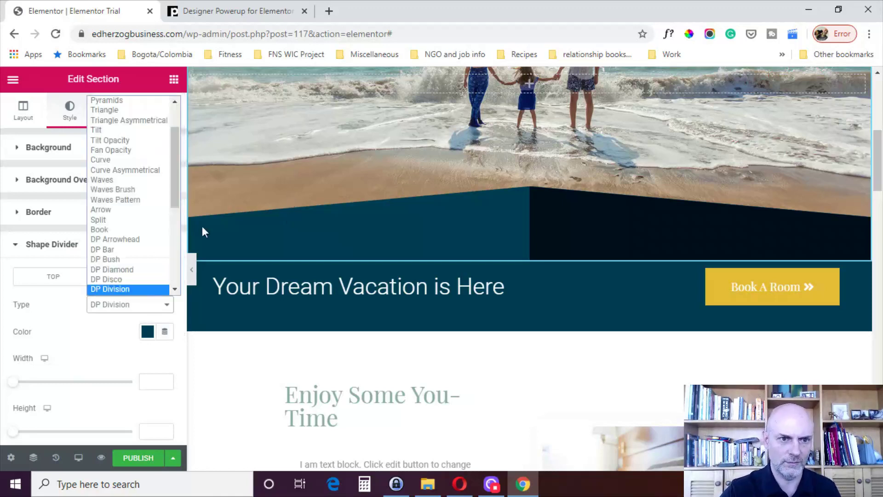
pyautogui.scroll(-6, 177, 252)
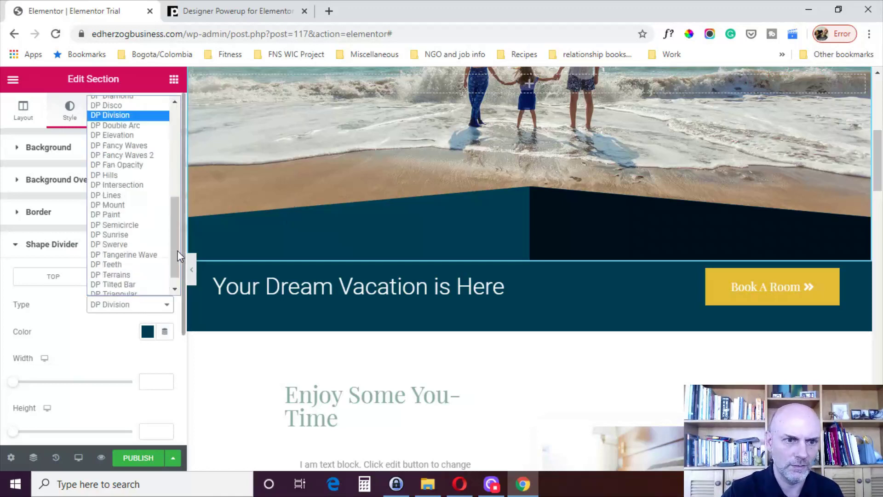
pyautogui.click(121, 205)
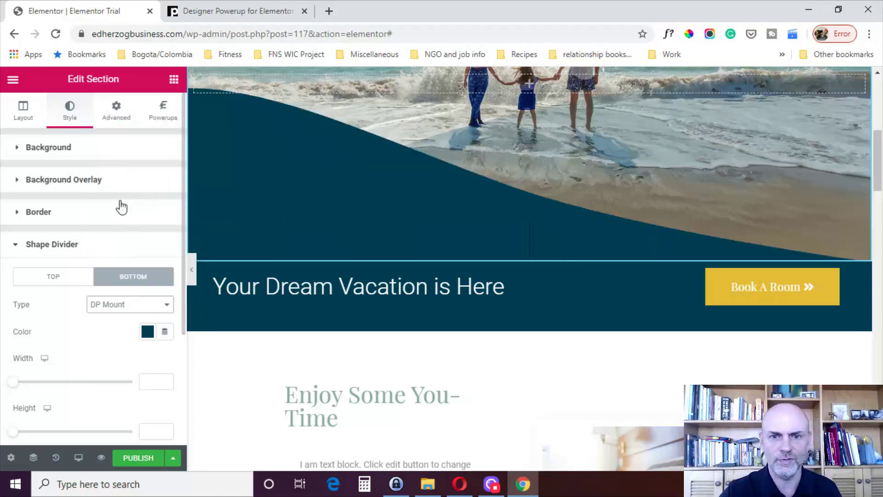
pyautogui.click(133, 312)
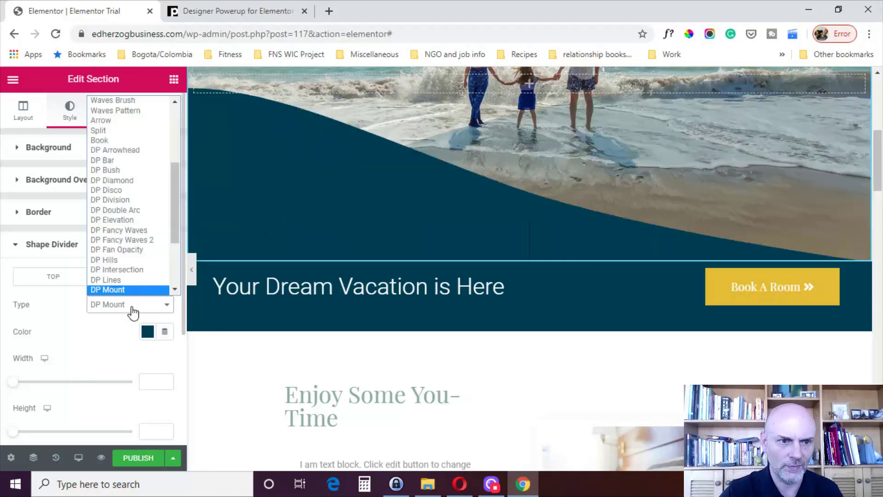
pyautogui.click(114, 230)
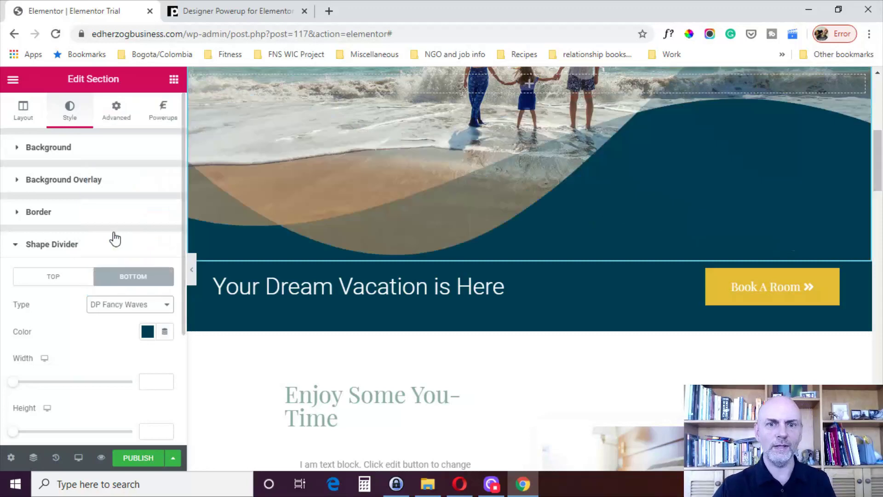
pyautogui.click(146, 308)
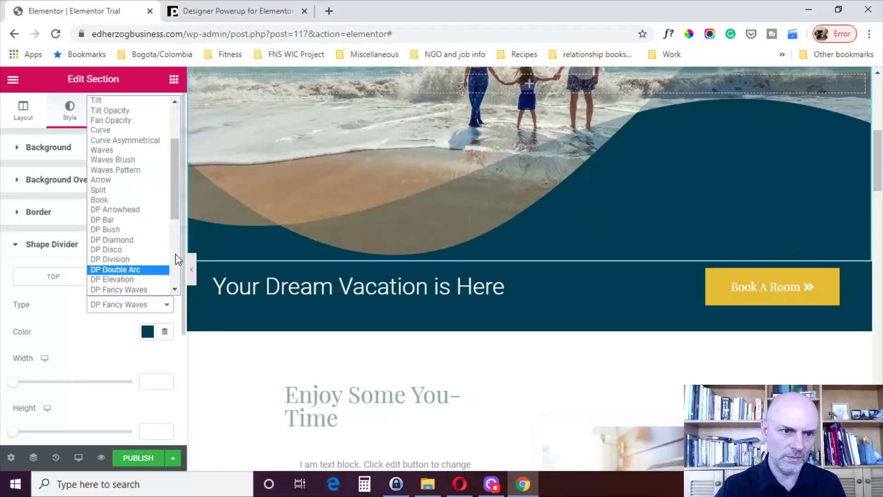
pyautogui.scroll(-5, 177, 258)
pyautogui.click(115, 210)
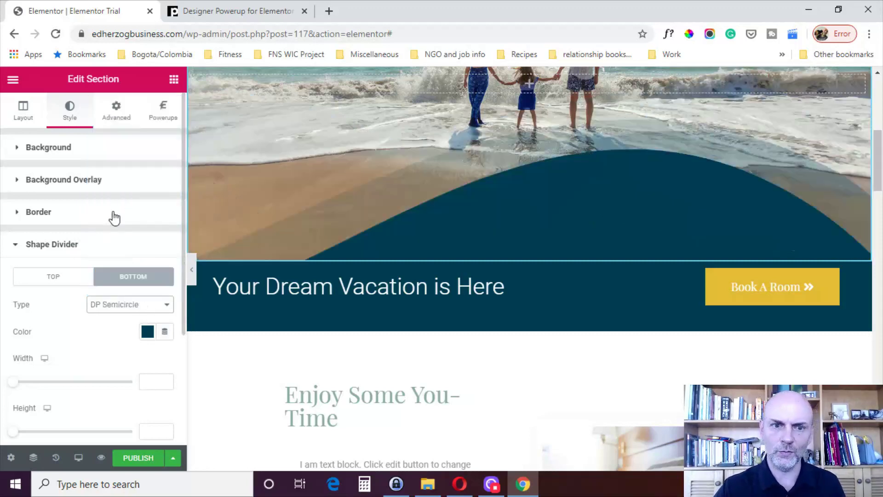
# - Set the beach photo section's bottom shape divider type to DP Terrains
pyautogui.click(129, 307)
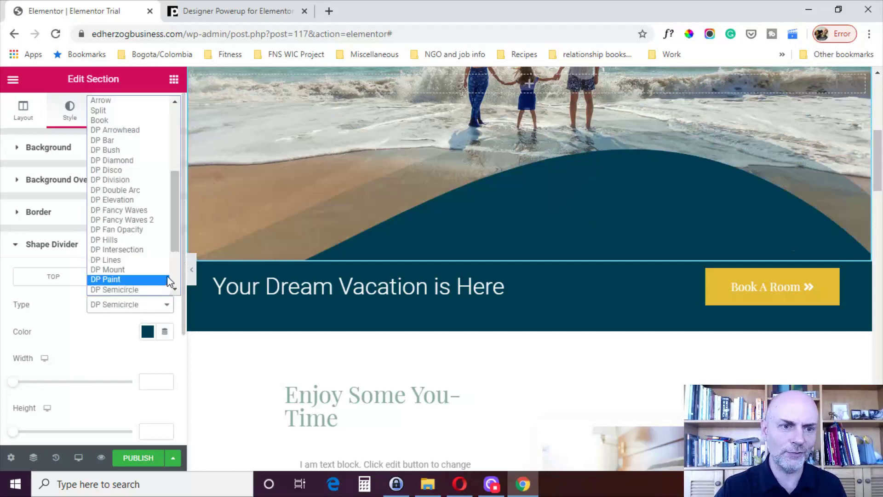
pyautogui.scroll(-5, 156, 267)
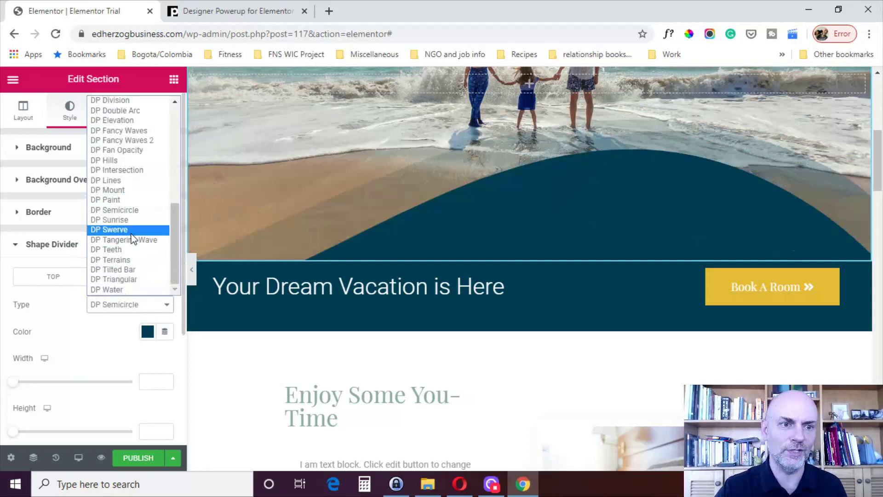
pyautogui.click(121, 259)
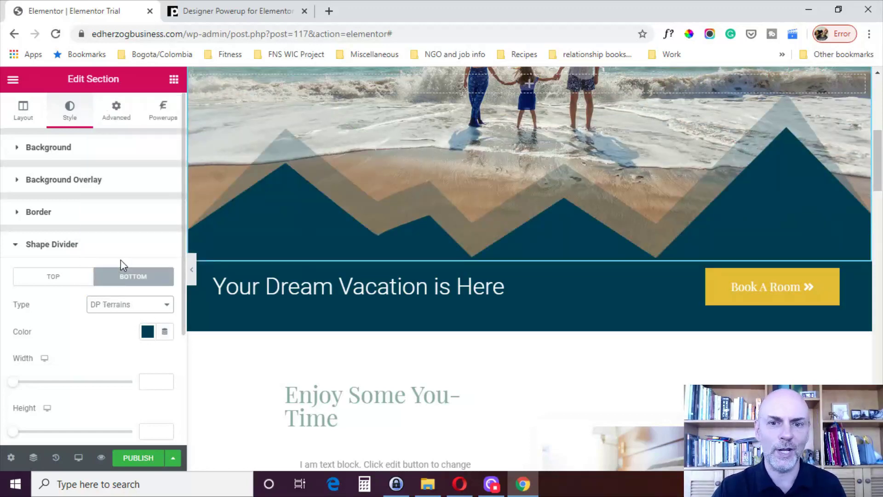
# - Color the DP Terrains divider green #23A455 and set its width to 189 and height to 184
pyautogui.click(147, 331)
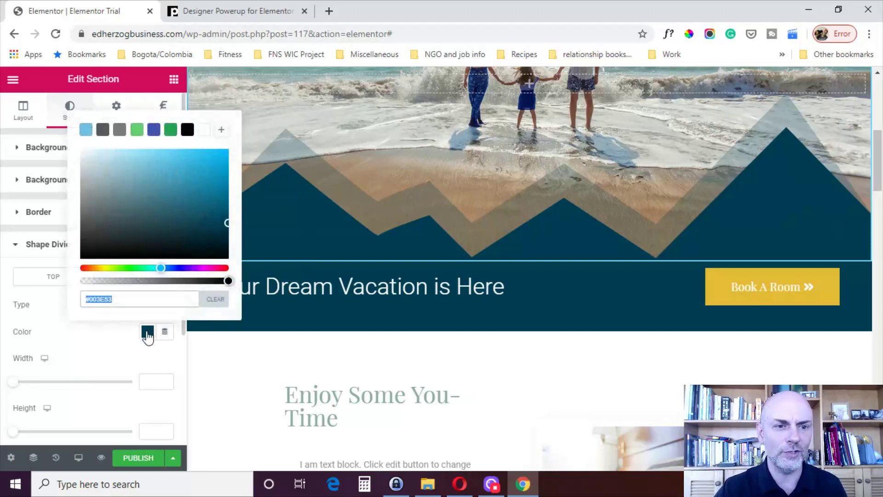
pyautogui.click(175, 130)
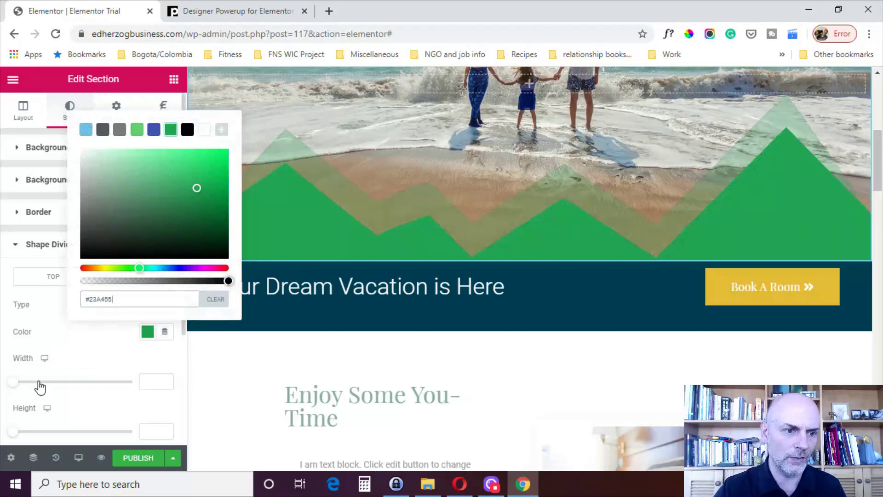
pyautogui.moveTo(14, 383); pyautogui.dragTo(36, 383)
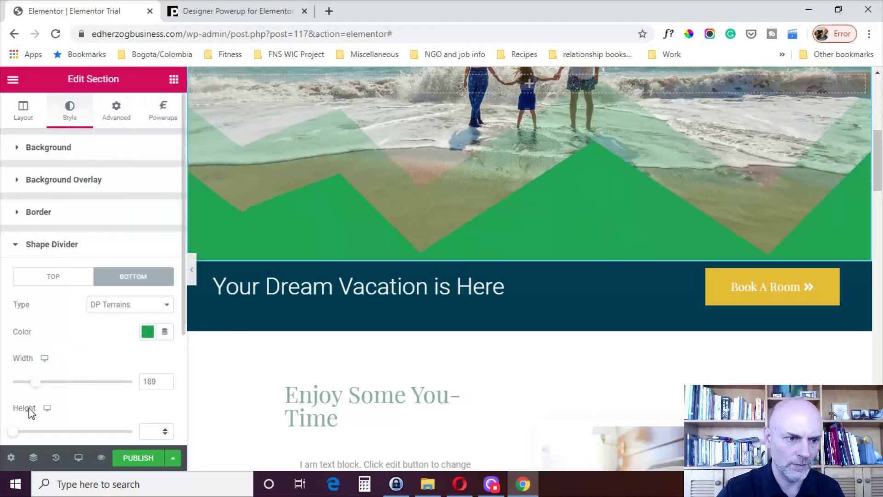
pyautogui.moveTo(16, 434); pyautogui.dragTo(53, 435)
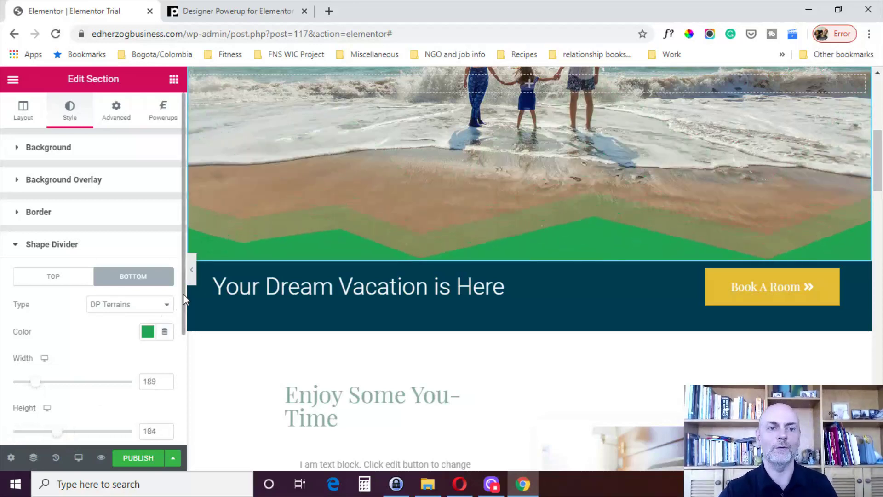
# - Try DP Arrowhead, DP Fan Opacity and DP Lines as the top shape divider of the beach photo section
pyautogui.click(59, 278)
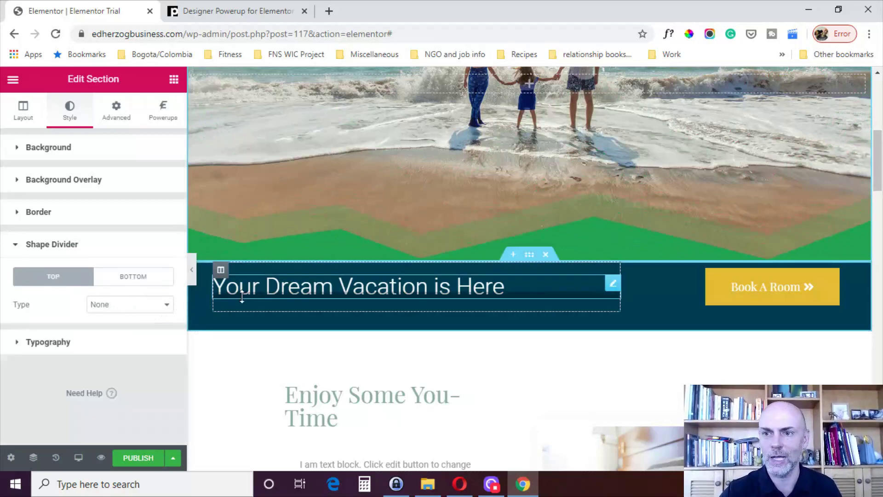
pyautogui.scroll(5, 678, 232)
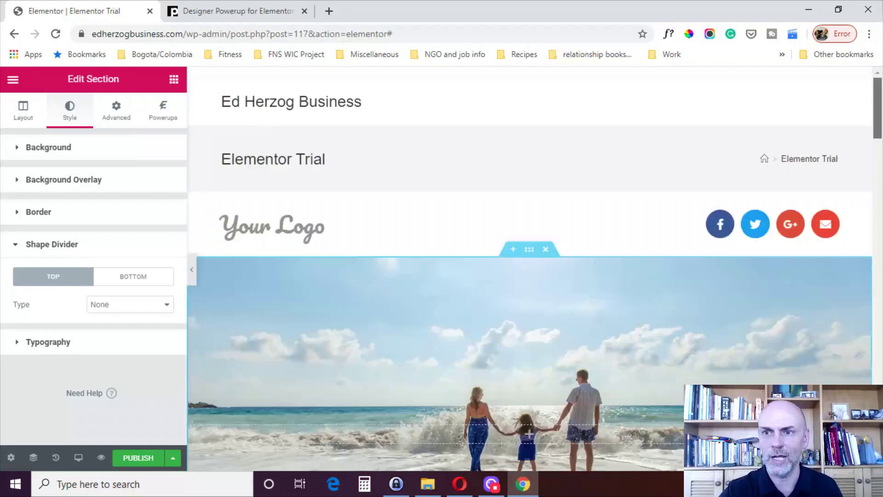
pyautogui.click(108, 307)
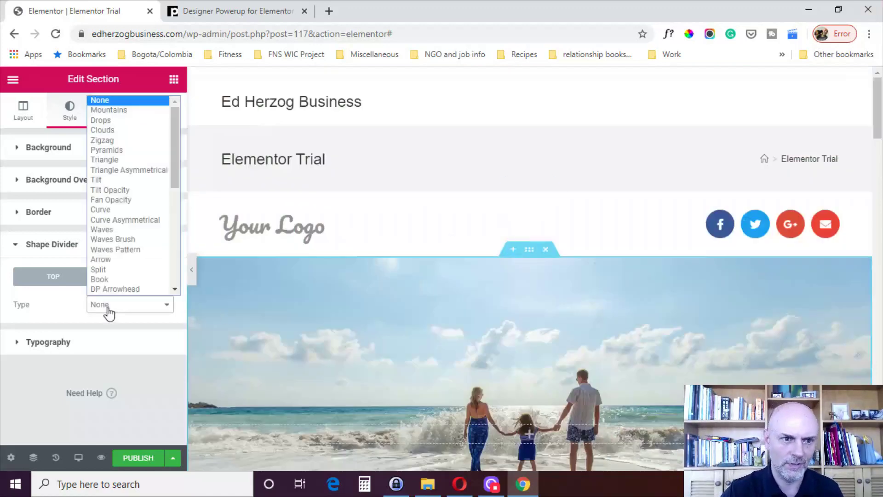
pyautogui.click(140, 289)
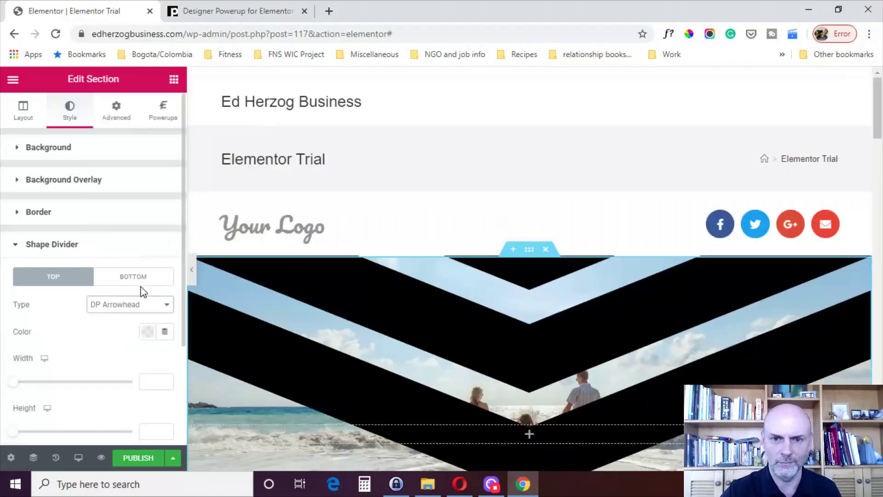
pyautogui.click(167, 305)
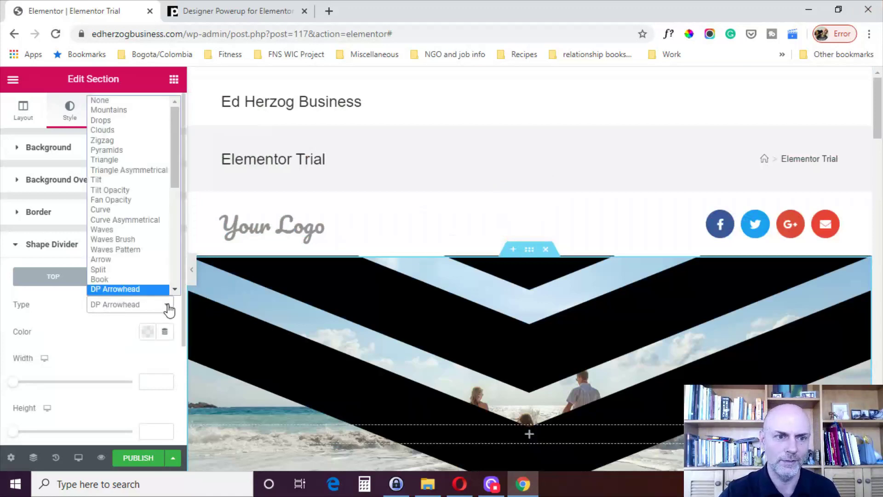
pyautogui.click(172, 271)
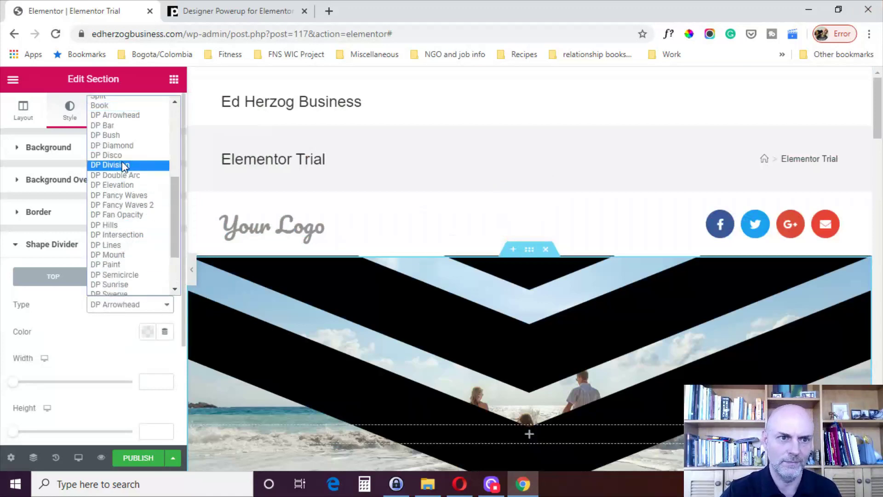
pyautogui.click(124, 216)
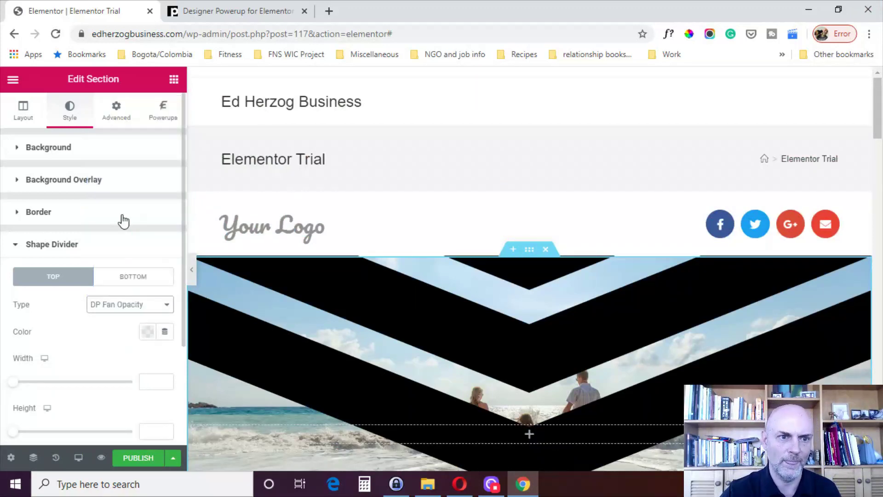
pyautogui.click(136, 308)
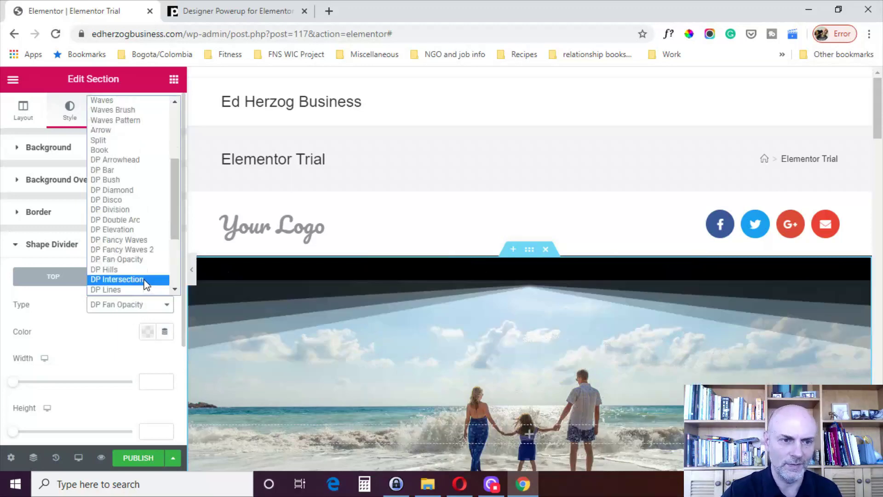
pyautogui.click(138, 290)
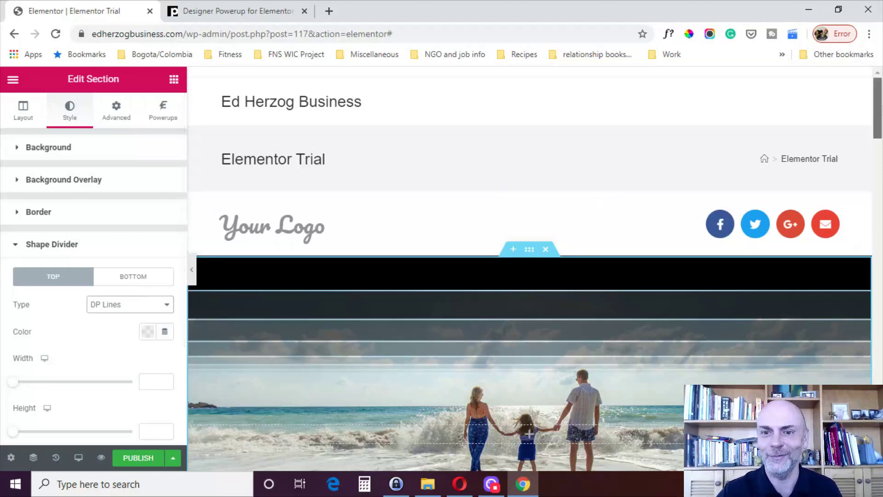
# - Review the Element Transformations feature on the Designer Powerup product page and return to the page editor
pyautogui.scroll(-5, 600, 193)
pyautogui.scroll(2, 587, 174)
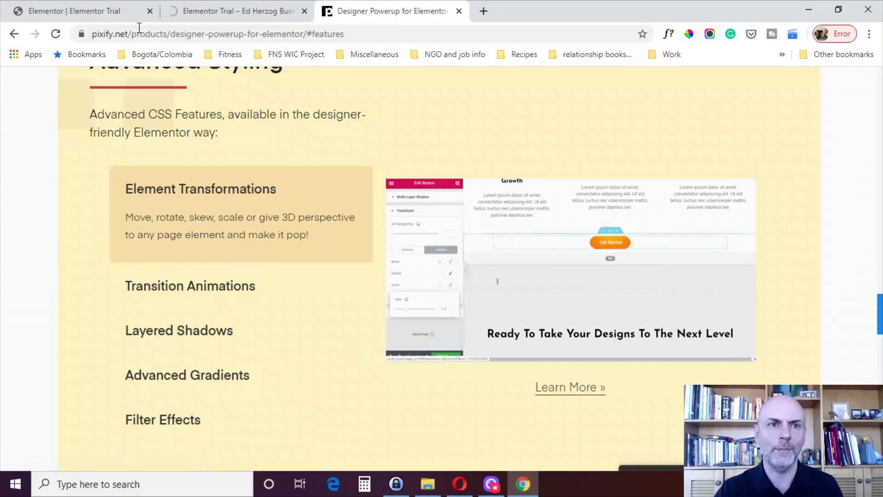
pyautogui.click(94, 10)
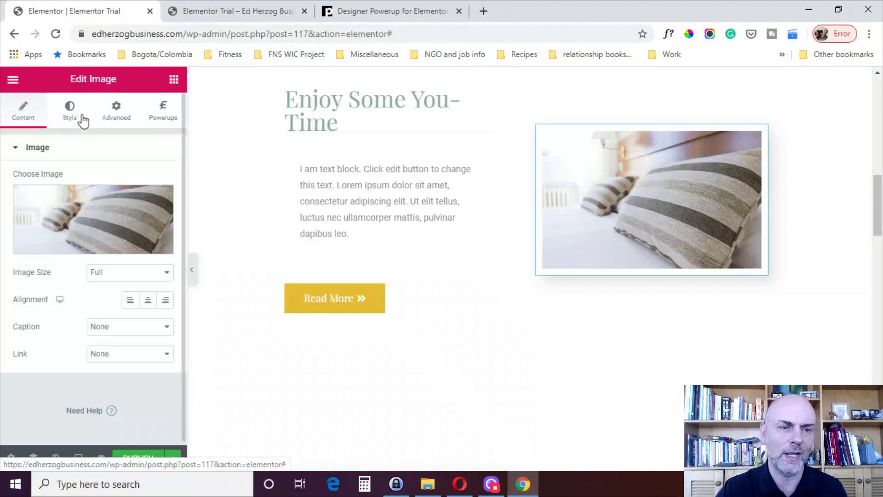
# - Give the striped pillow image a hover Move transform with a horizontal offset of 100
pyautogui.click(158, 125)
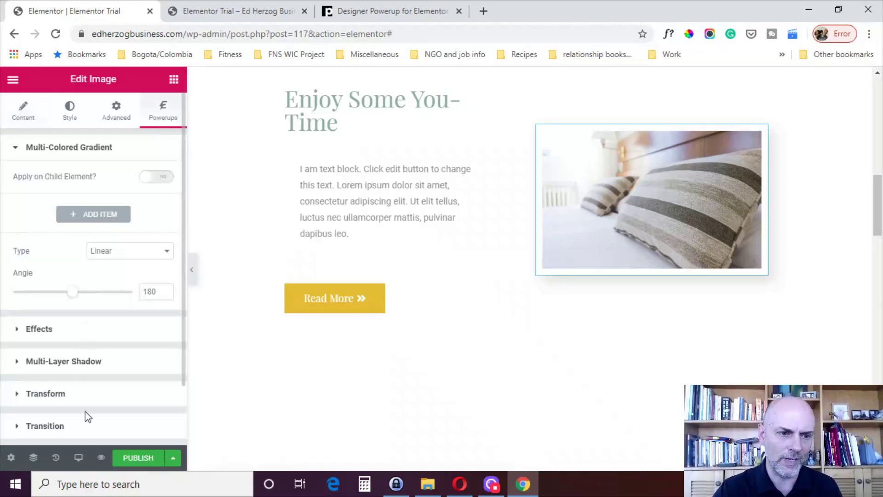
pyautogui.click(69, 397)
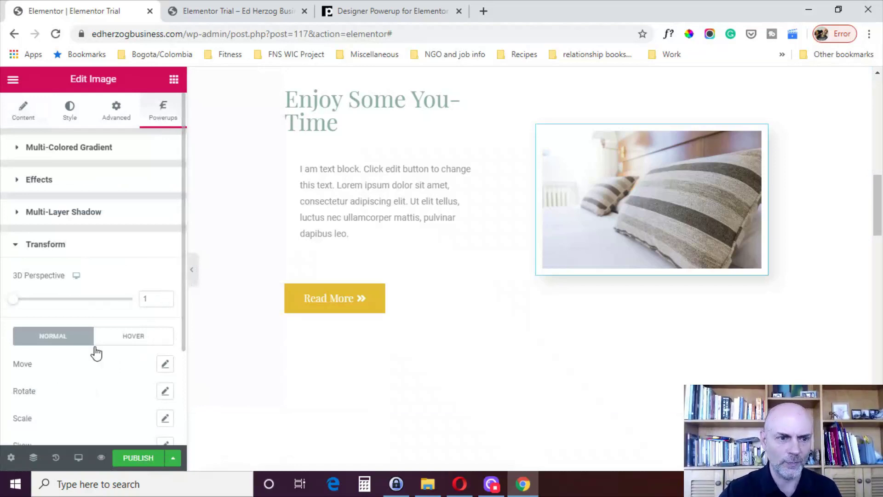
pyautogui.scroll(-2, 26, 383)
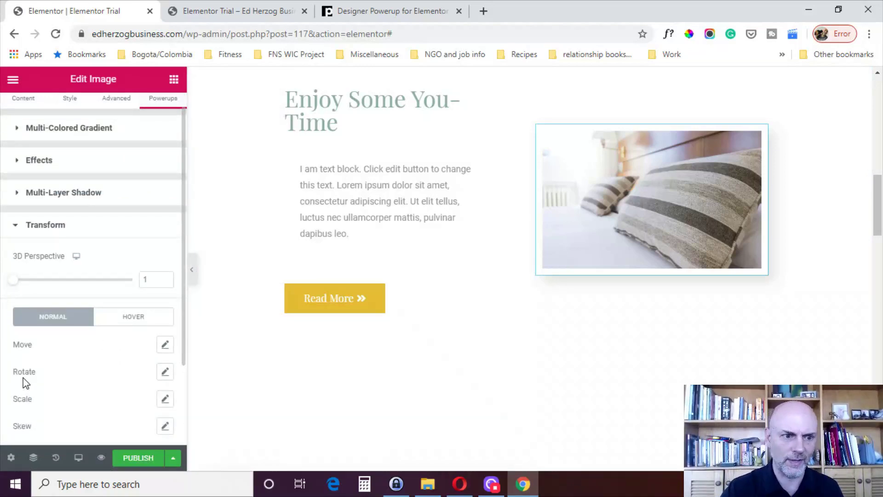
pyautogui.click(131, 299)
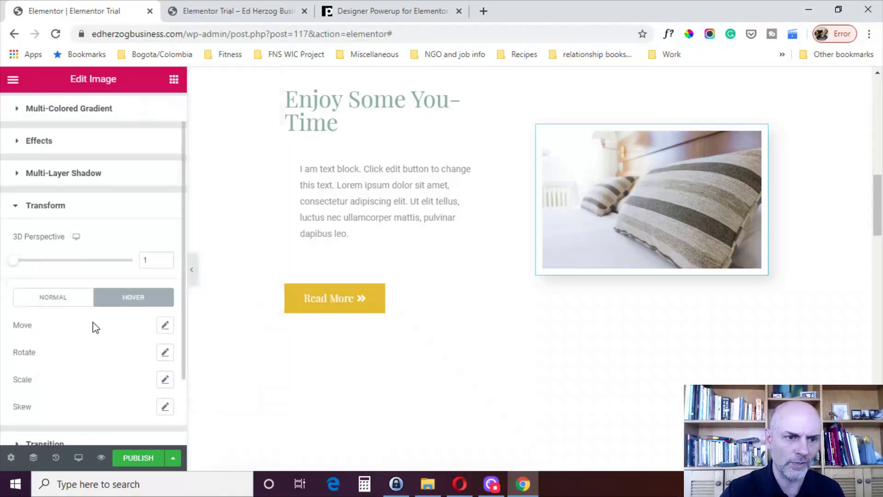
pyautogui.click(164, 327)
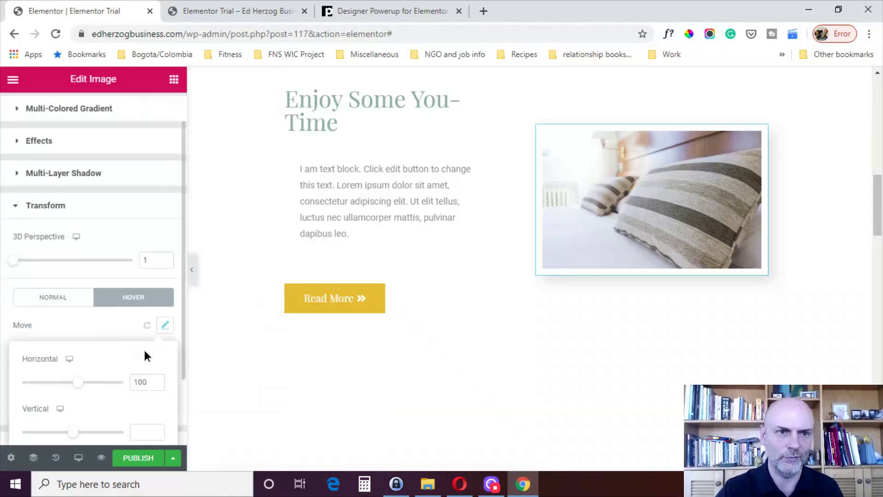
# - Preview the page to check the pillow image's hover movement, and return to the editor
pyautogui.click(100, 462)
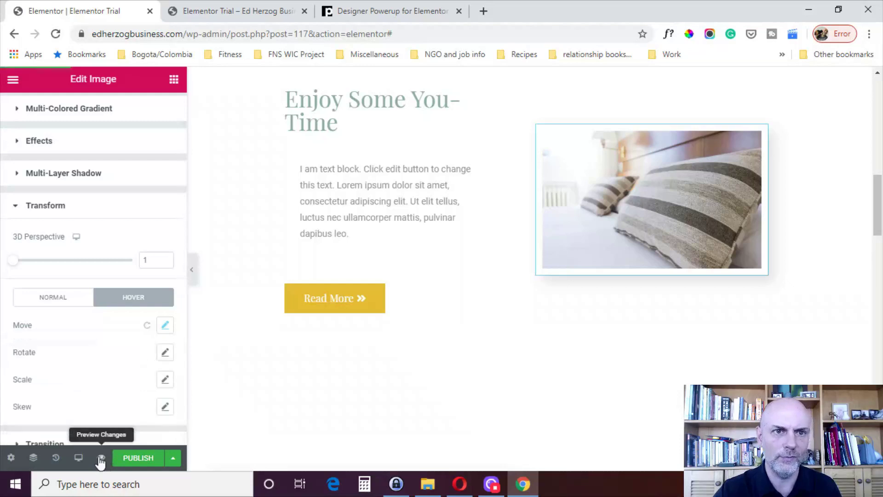
pyautogui.click(100, 458)
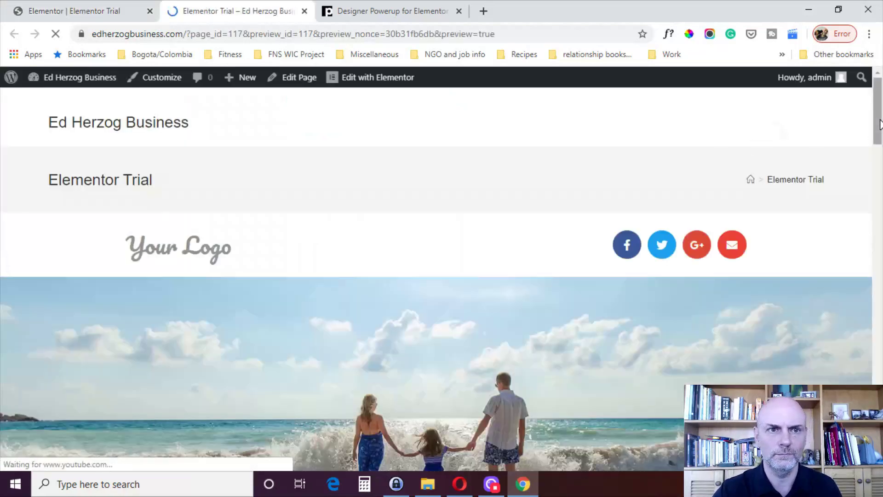
pyautogui.moveTo(880, 124); pyautogui.dragTo(880, 210)
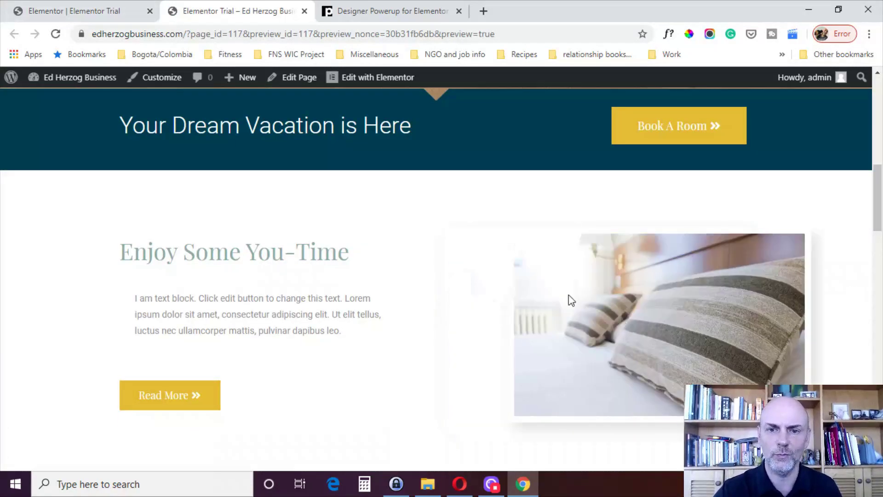
pyautogui.click(90, 12)
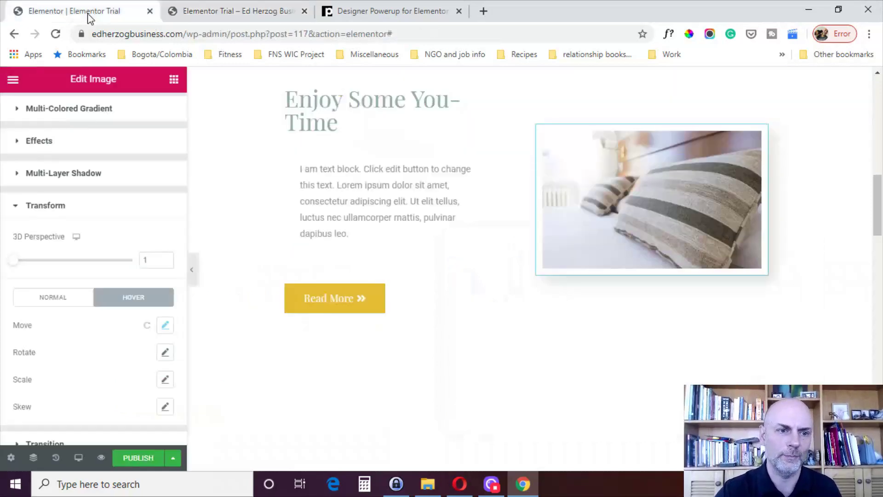
# - Examine the Move, Rotate and Scale options of the pillow image's hover transform
pyautogui.click(166, 326)
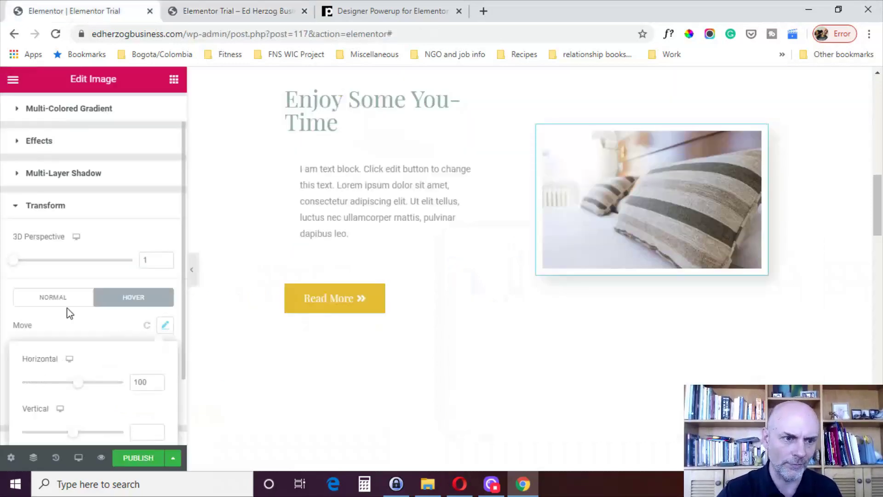
pyautogui.click(82, 272)
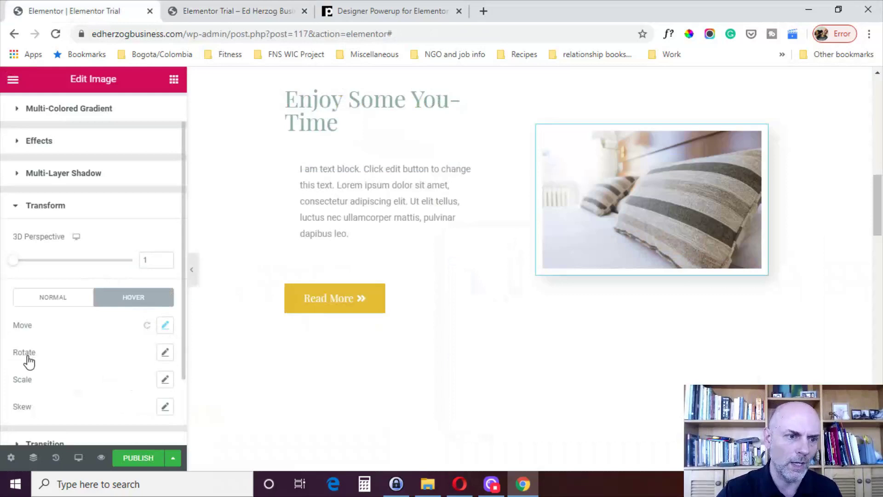
pyautogui.click(166, 353)
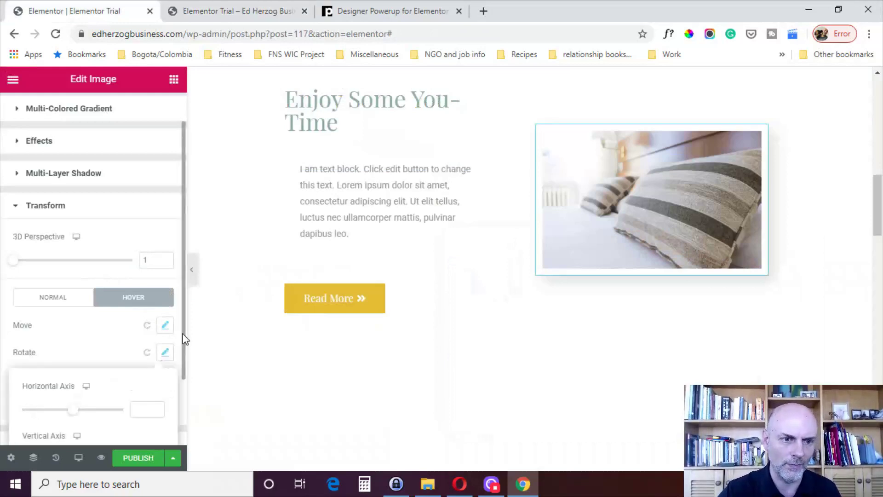
pyautogui.moveTo(183, 339); pyautogui.dragTo(175, 441)
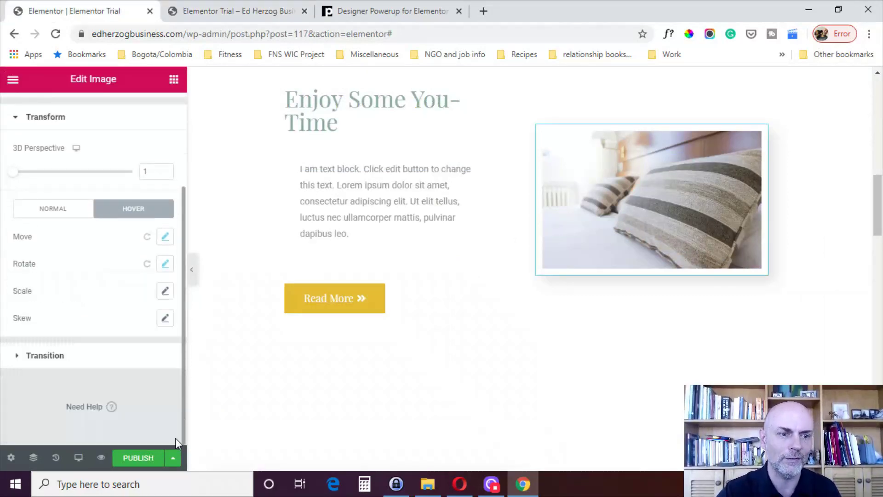
pyautogui.click(165, 291)
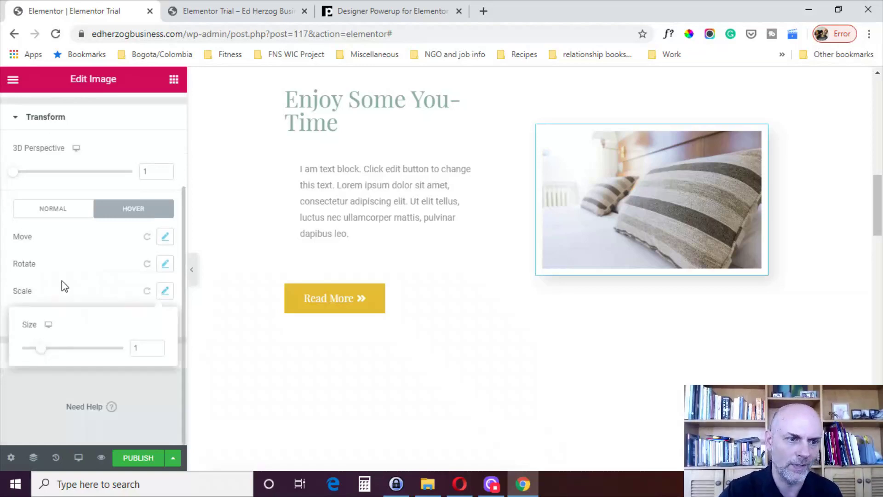
pyautogui.click(17, 227)
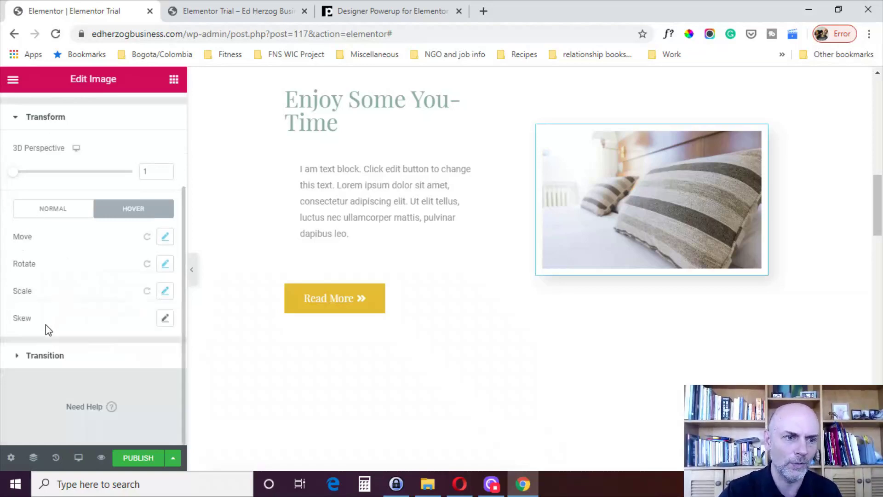
# - Set the horizontal Skew of the pillow image's hover transform to 32
pyautogui.click(164, 318)
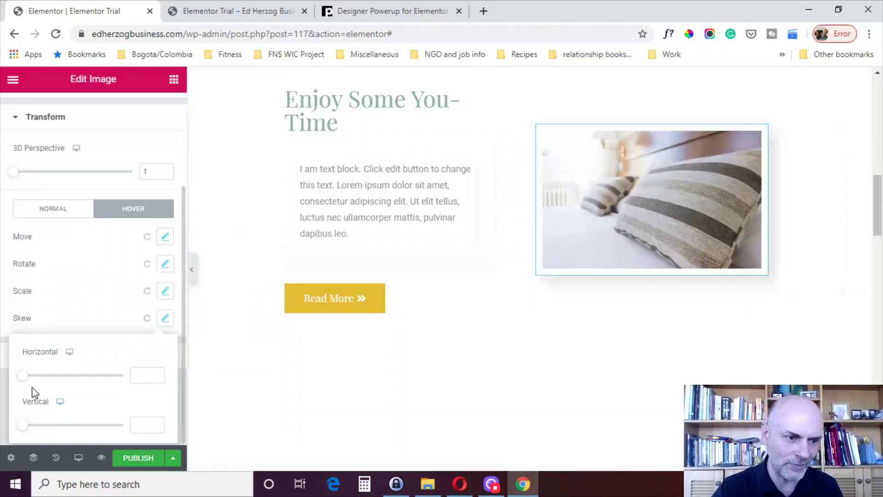
pyautogui.moveTo(23, 381); pyautogui.dragTo(55, 381)
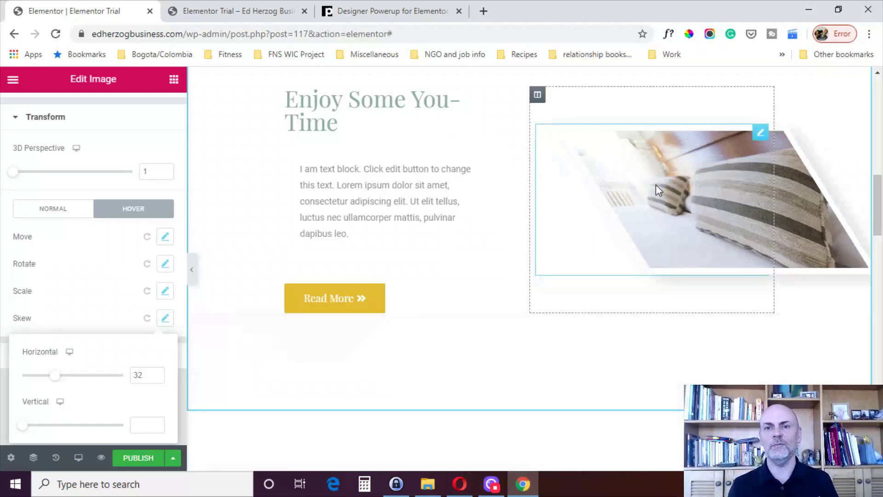
pyautogui.moveTo(877, 193); pyautogui.dragTo(727, 250)
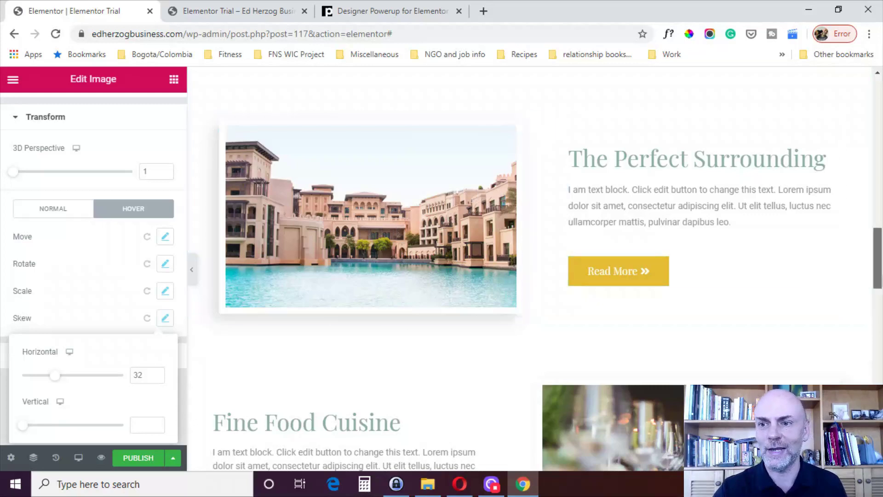
pyautogui.moveTo(879, 276); pyautogui.dragTo(878, 220)
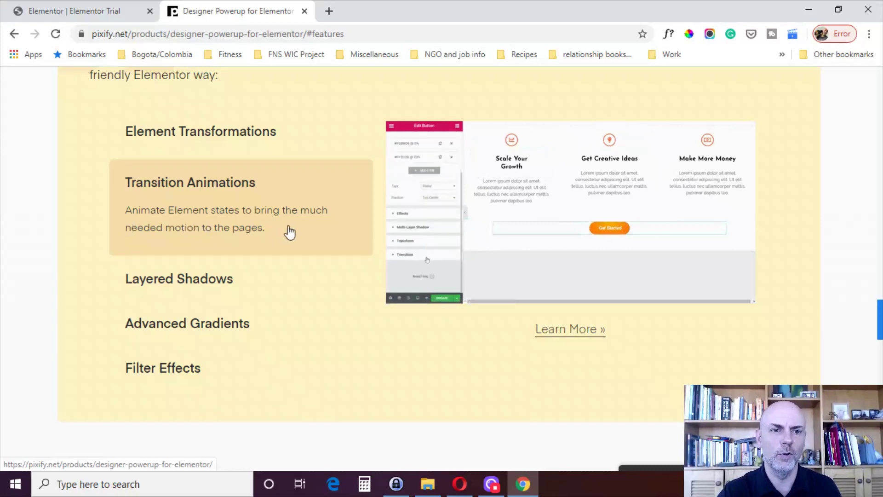
# - Back in the page editor, apply a transition to the pillow image with a 5-second duration and a 2-second delay
pyautogui.click(89, 9)
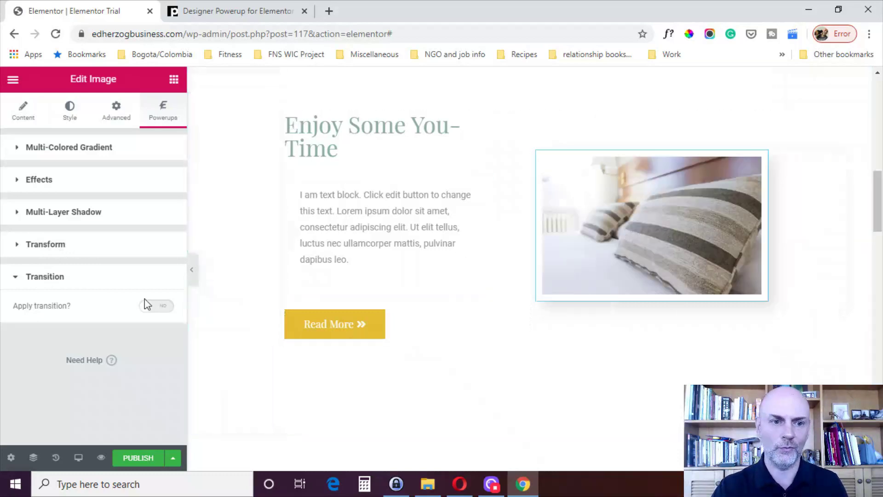
pyautogui.click(157, 307)
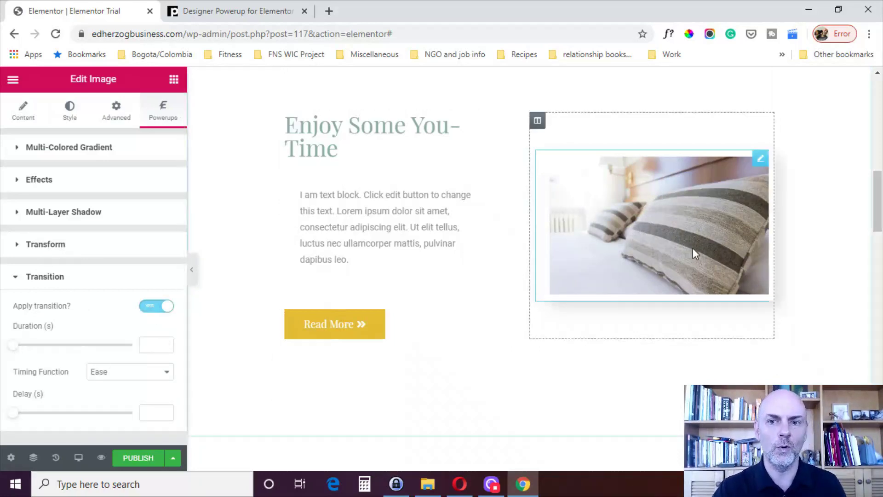
pyautogui.click(150, 346)
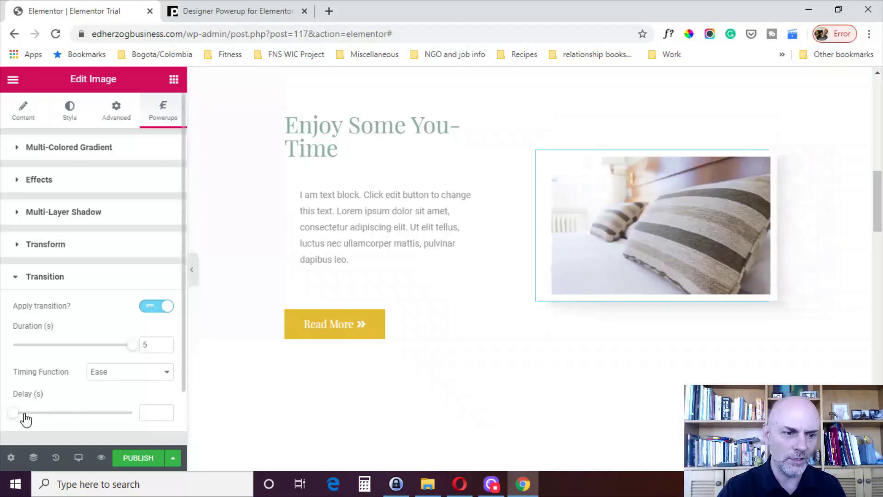
pyautogui.click(161, 412)
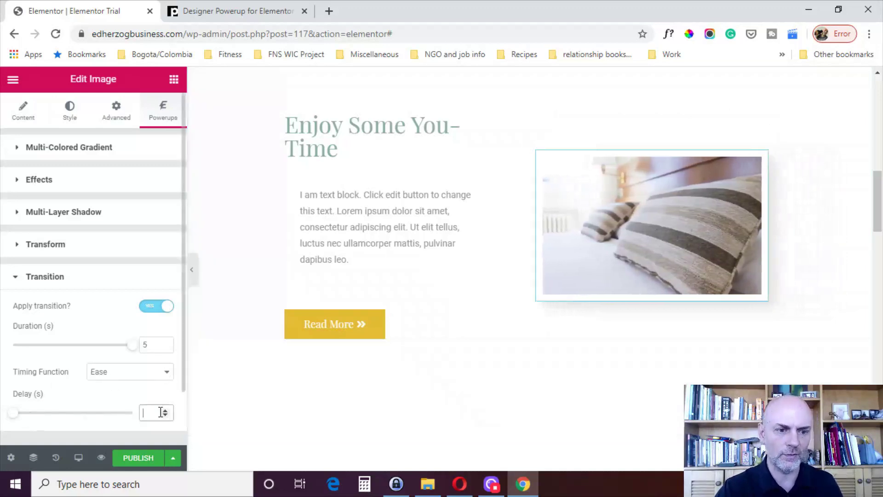
pyautogui.write('2')
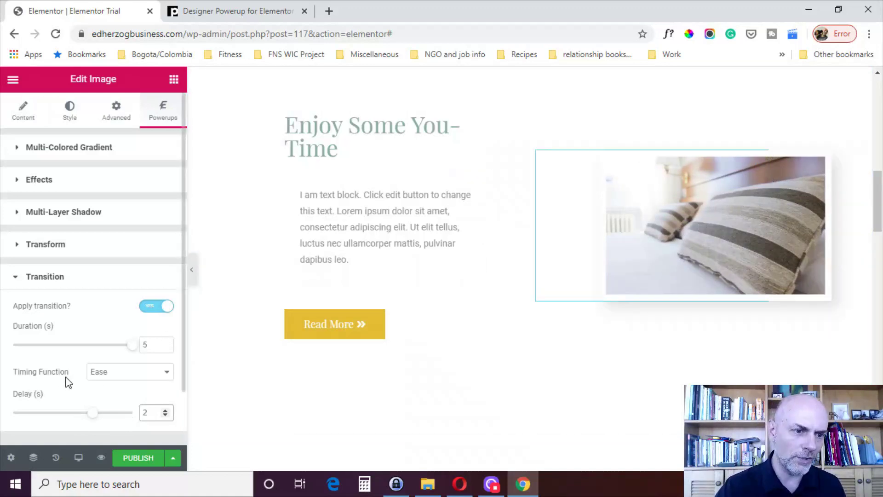
# - Check the Timing Function choices of the pillow image's transition, and view the Layered Shadows feature on the Designer Powerup product page
pyautogui.click(127, 381)
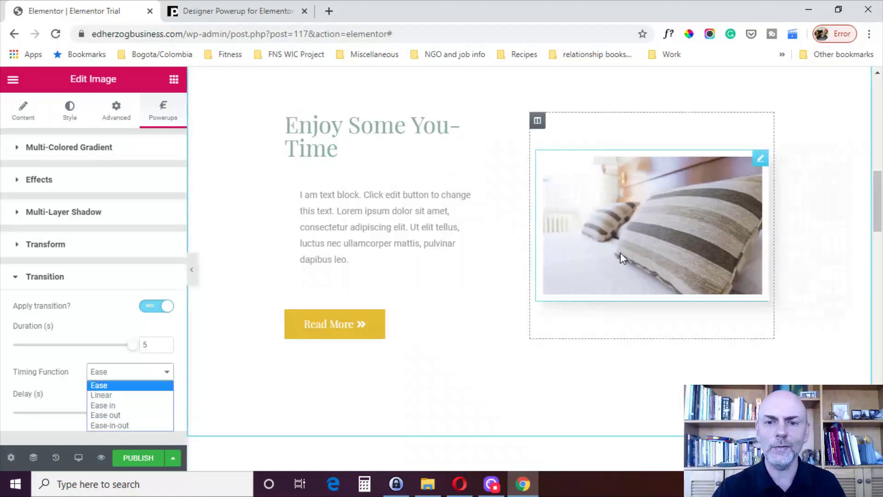
pyautogui.click(99, 318)
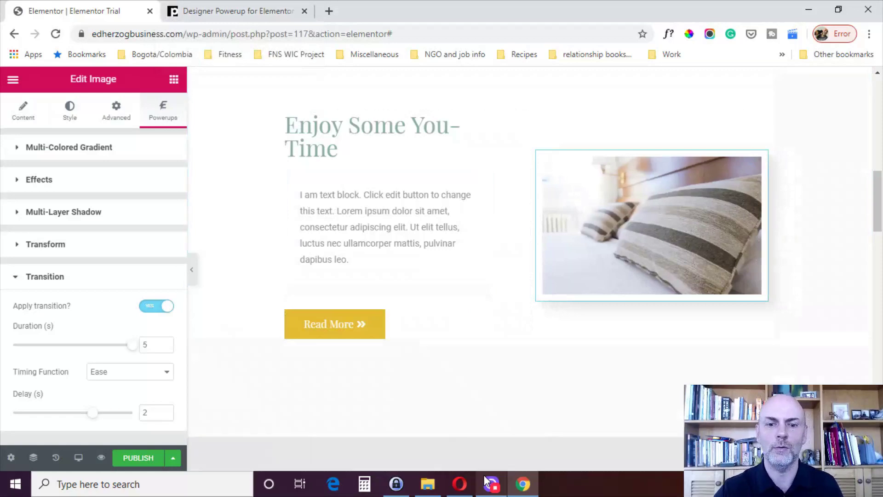
pyautogui.hotkey('ctrl', 'Tab')
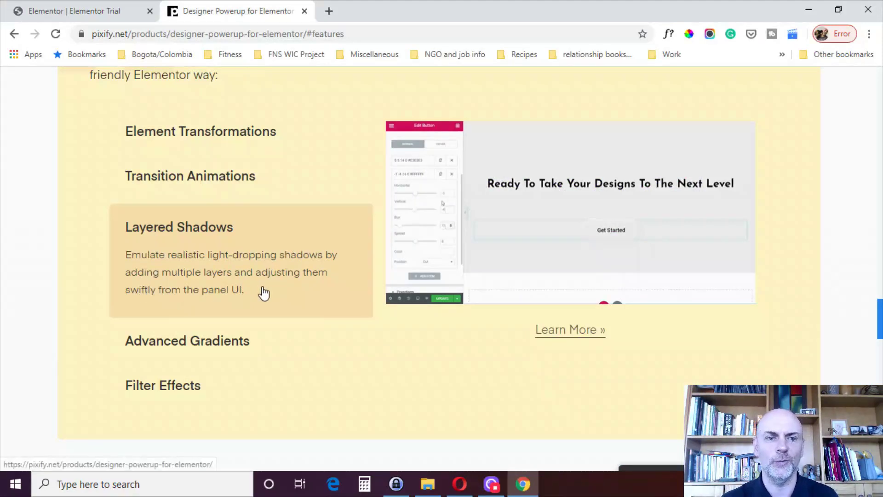
pyautogui.click(79, 7)
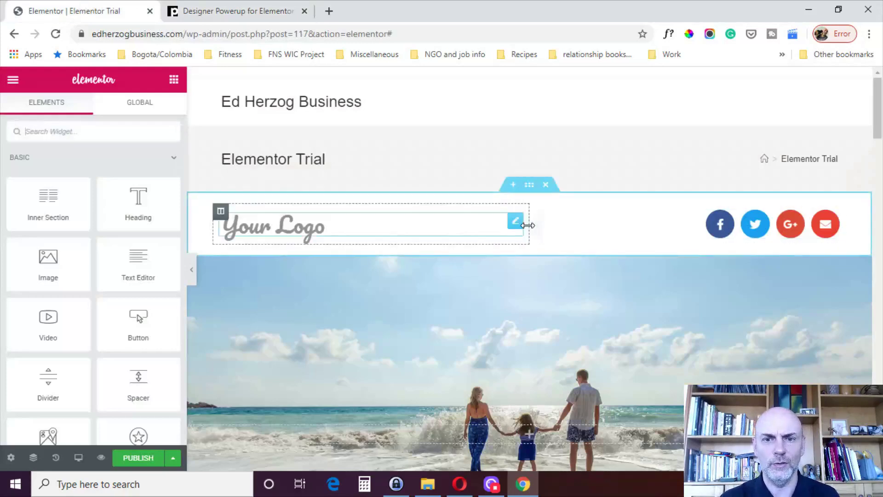
# - Add a Multi-Layer Shadow item to the "Your Logo" heading in green #61CE70 with a spread of 9
pyautogui.click(516, 221)
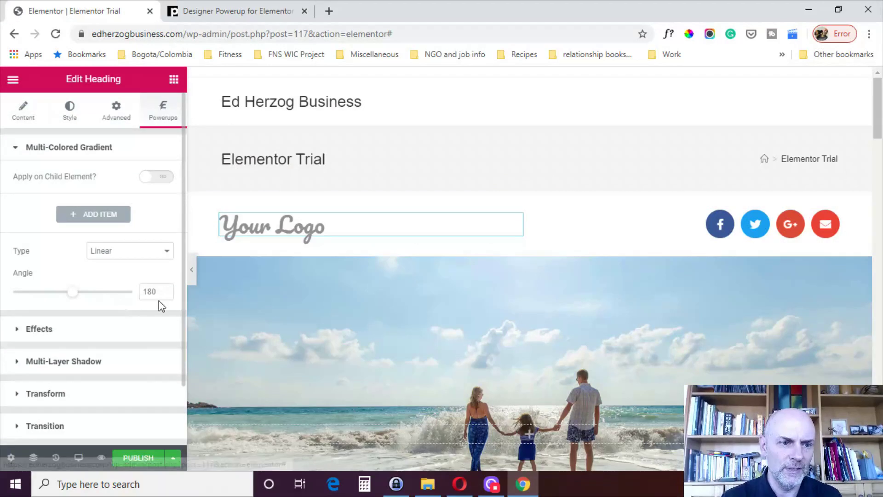
pyautogui.click(60, 364)
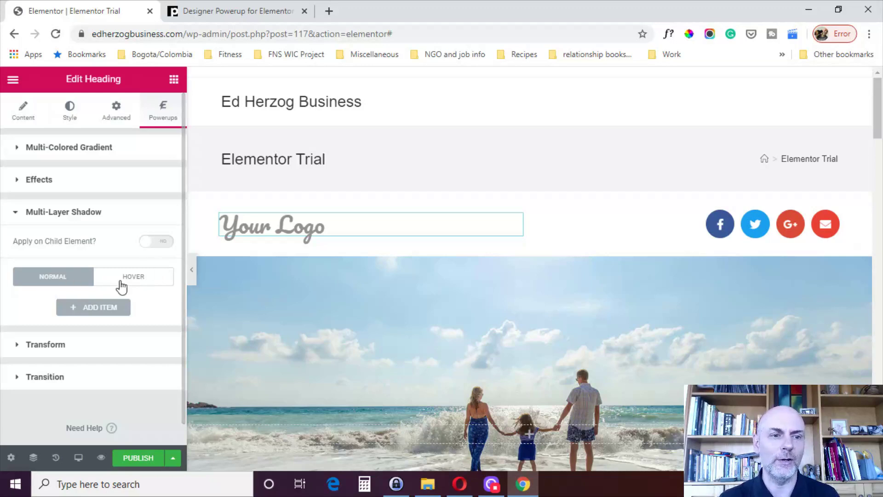
pyautogui.click(100, 307)
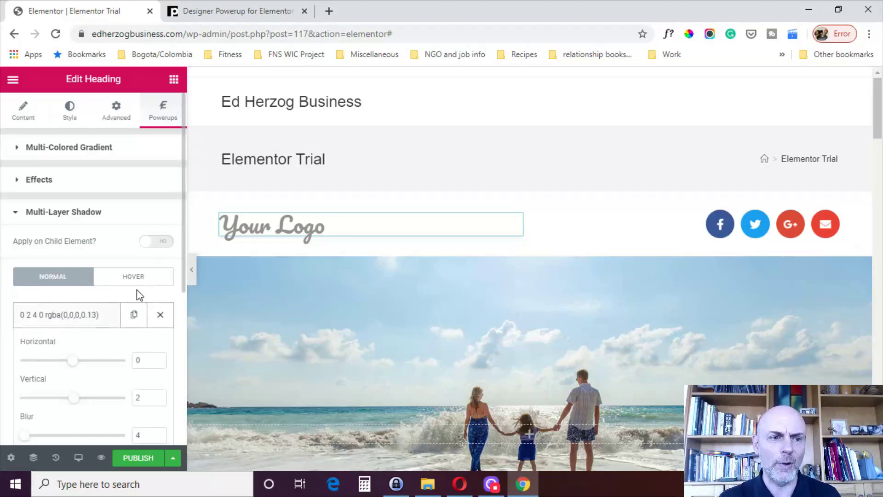
pyautogui.moveTo(183, 266); pyautogui.dragTo(189, 380)
pyautogui.scroll(2, 88, 329)
pyautogui.scroll(-1, 87, 330)
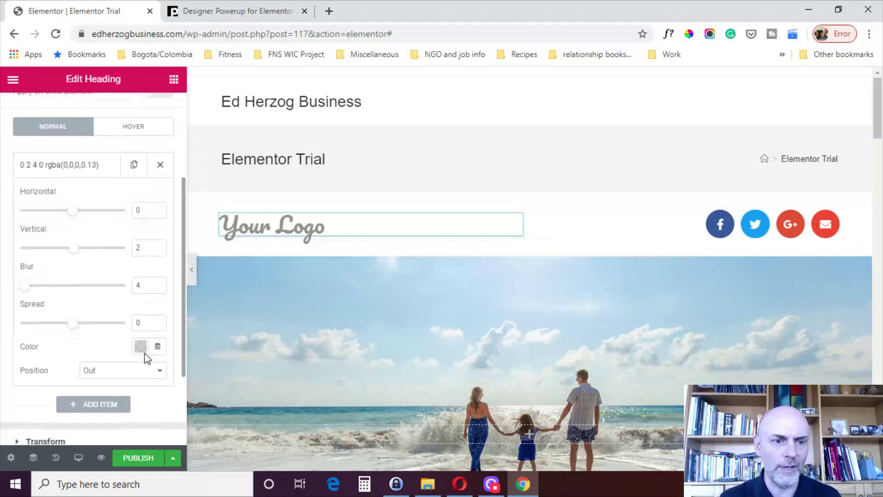
pyautogui.click(141, 352)
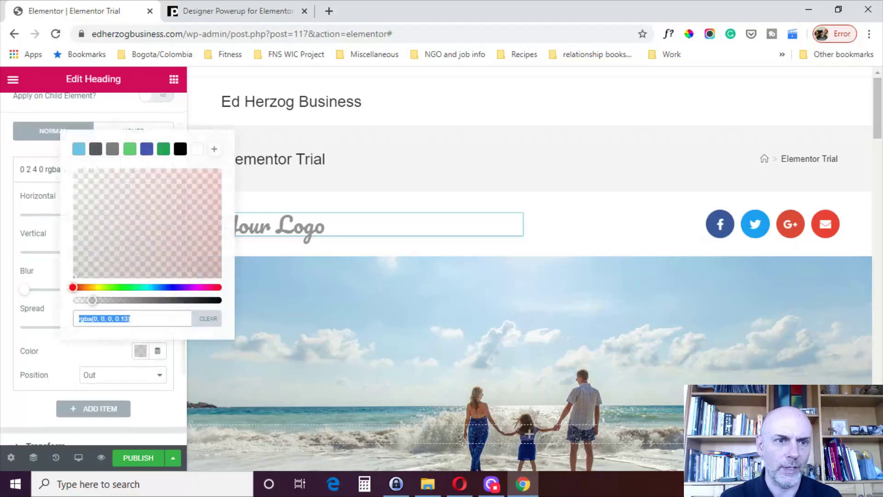
pyautogui.click(130, 149)
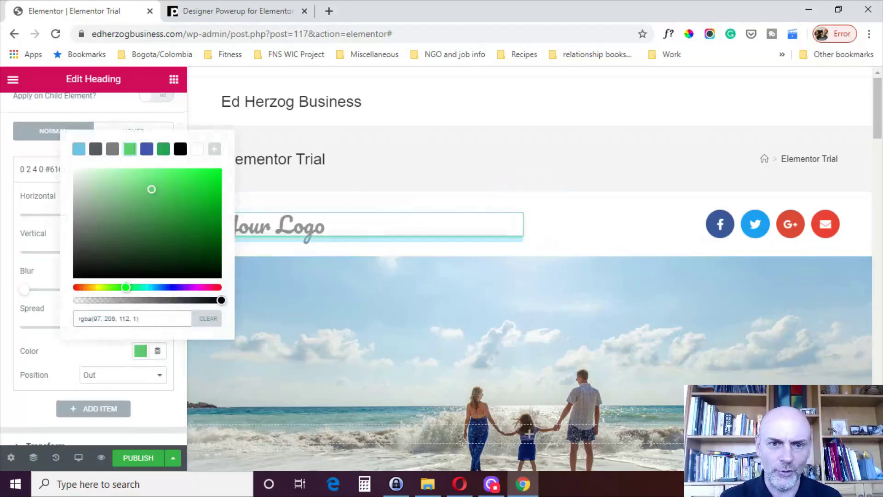
pyautogui.click(5, 271)
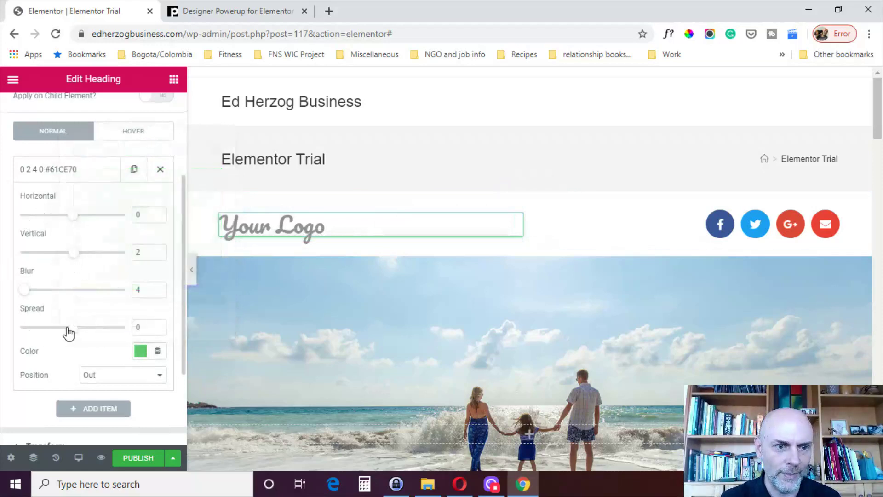
pyautogui.moveTo(74, 333); pyautogui.dragTo(77, 334)
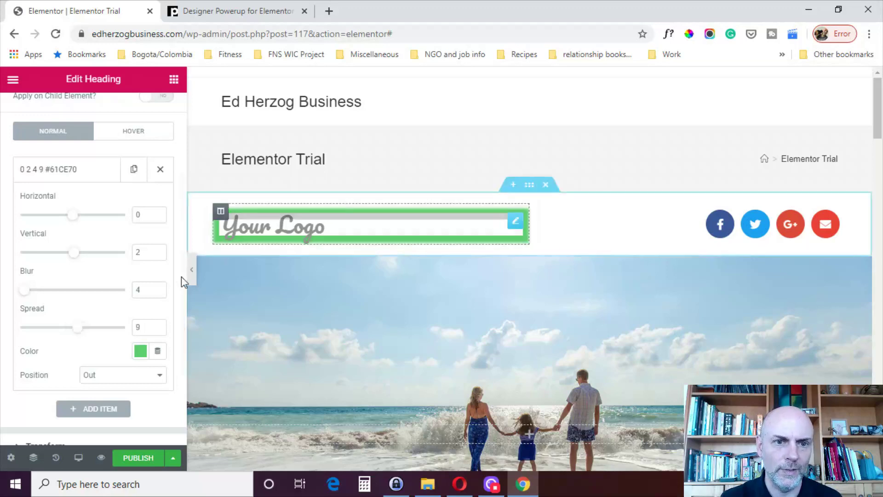
# - Add a second shadow layer to the "Your Logo" heading in blue #6EC1E4 with a spread of 20
pyautogui.click(93, 414)
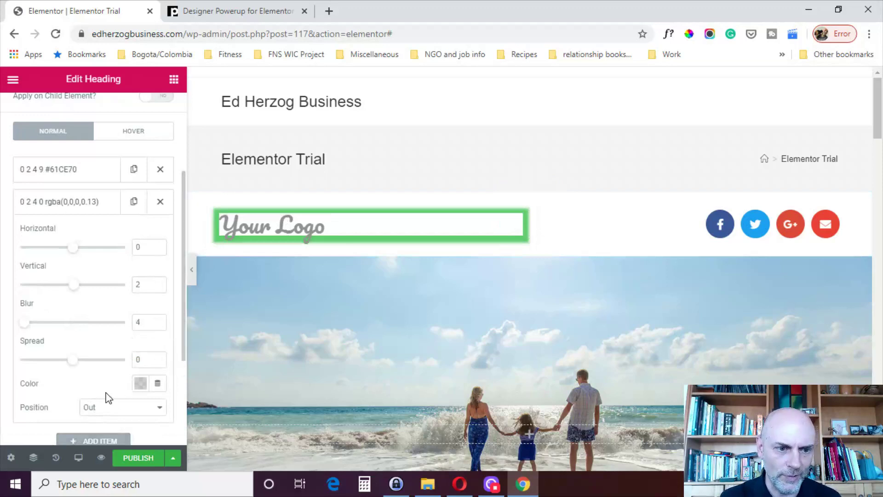
pyautogui.click(140, 384)
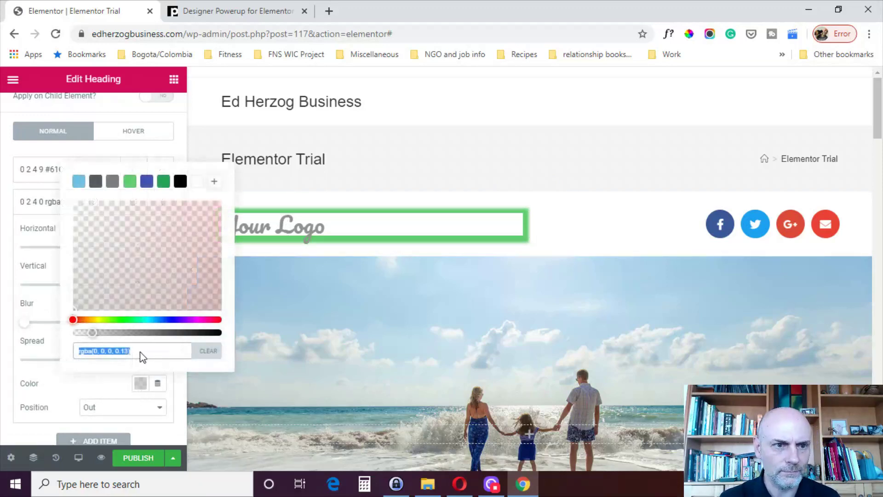
pyautogui.click(80, 182)
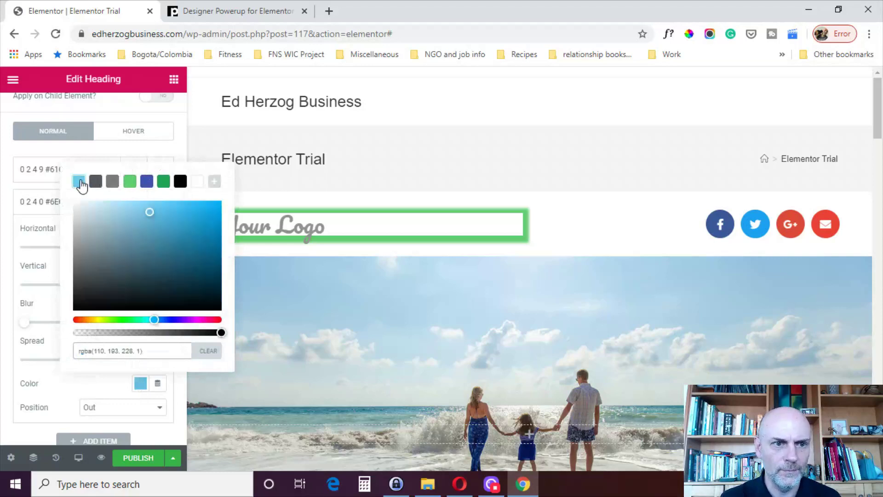
pyautogui.click(2, 270)
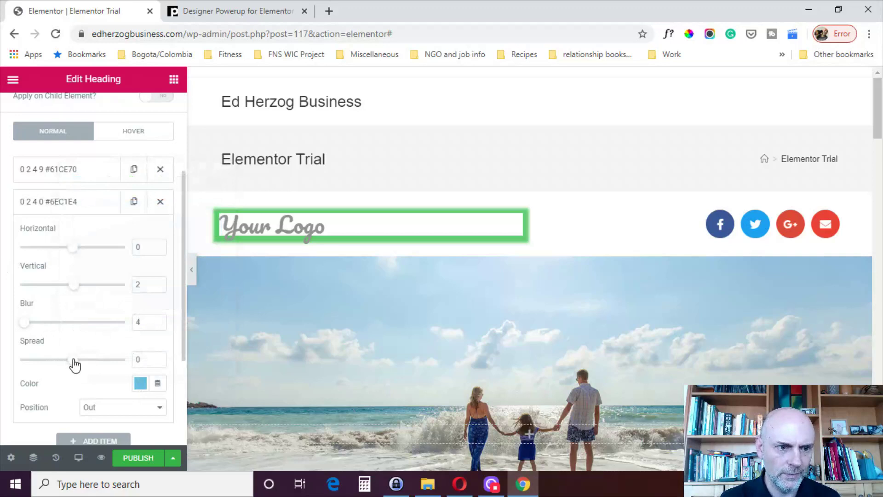
pyautogui.moveTo(77, 365); pyautogui.dragTo(85, 364)
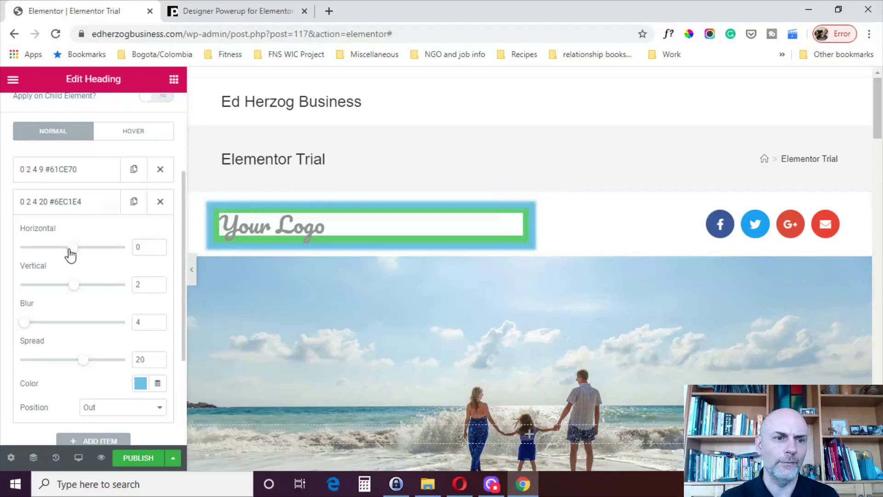
# - Give the blue shadow layer a horizontal offset of 1, vertical offset of -3, blur of 14 and position In
pyautogui.moveTo(74, 253)
pyautogui.mouseDown()
pyautogui.moveTo(84, 254)
pyautogui.moveTo(74, 251)
pyautogui.mouseUp()
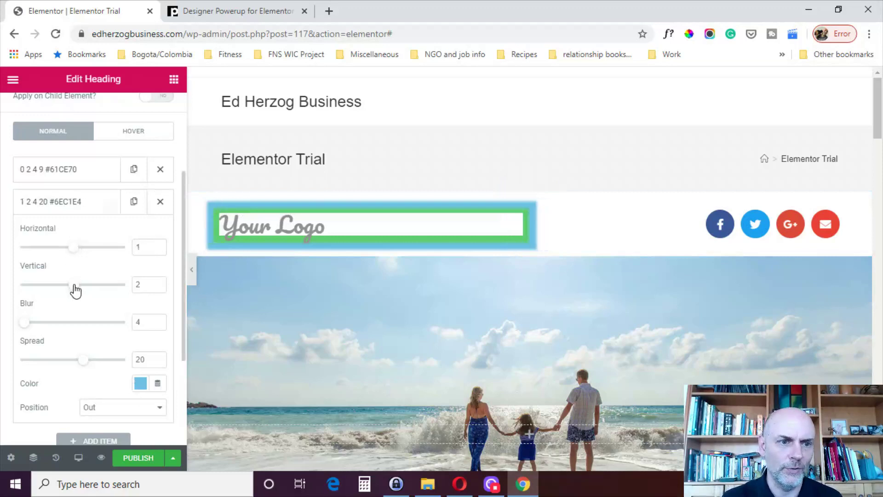
pyautogui.moveTo(75, 291)
pyautogui.mouseDown()
pyautogui.moveTo(89, 290)
pyautogui.moveTo(73, 293)
pyautogui.mouseUp()
pyautogui.moveTo(26, 327); pyautogui.dragTo(37, 322)
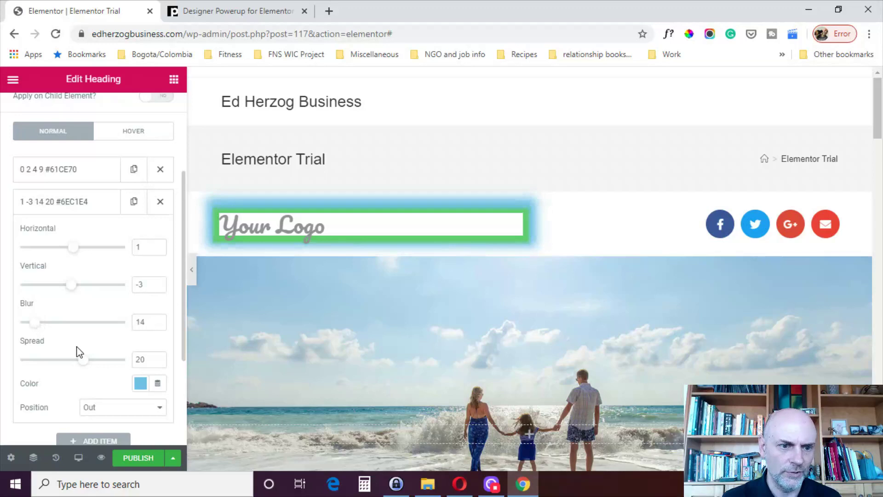
pyautogui.click(131, 411)
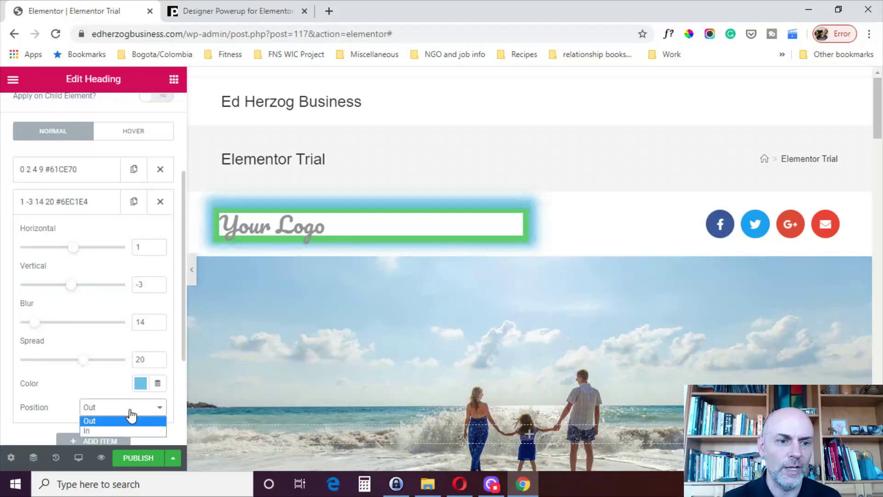
pyautogui.click(108, 430)
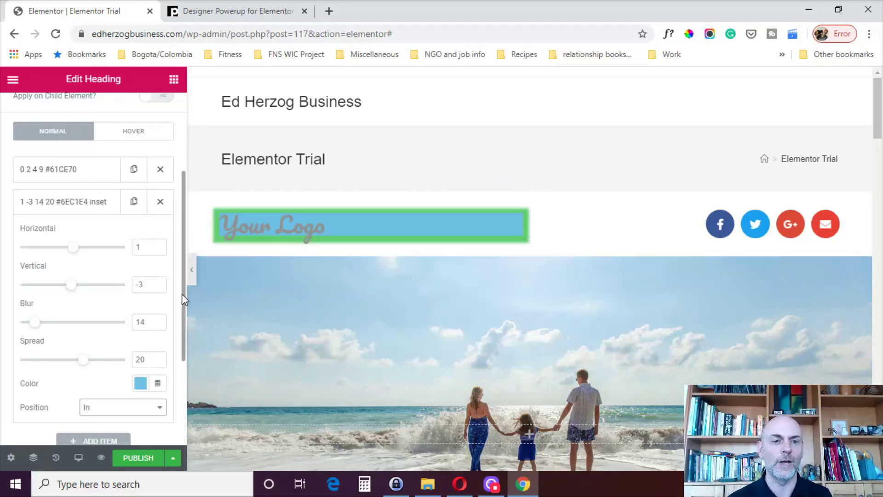
# - Apply a transition to the "Your Logo" heading with its default settings
pyautogui.scroll(-2, 181, 303)
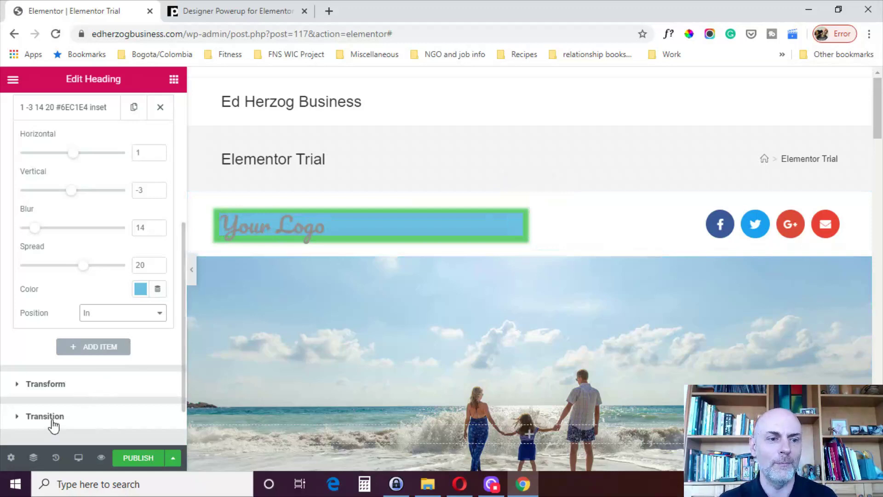
pyautogui.click(53, 420)
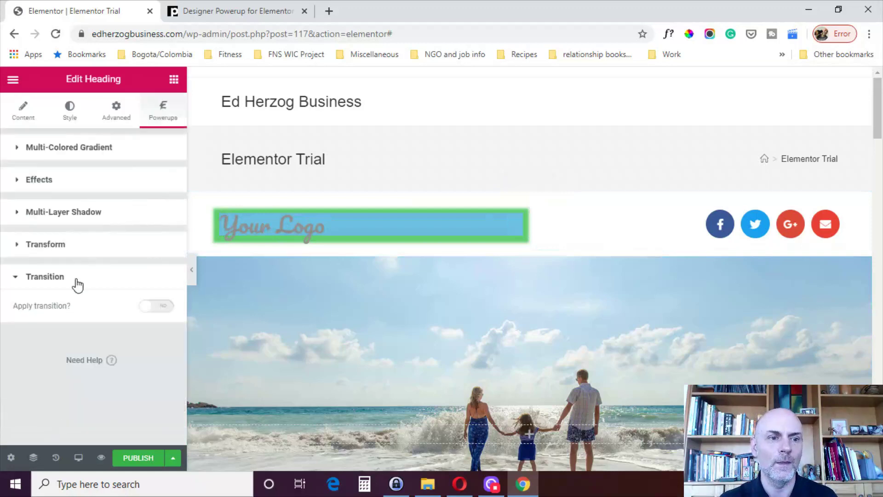
pyautogui.click(164, 311)
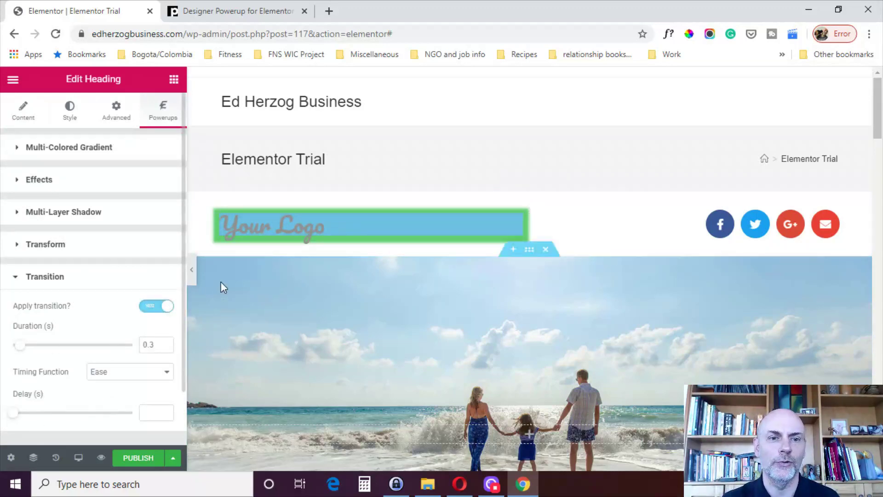
pyautogui.click(17, 279)
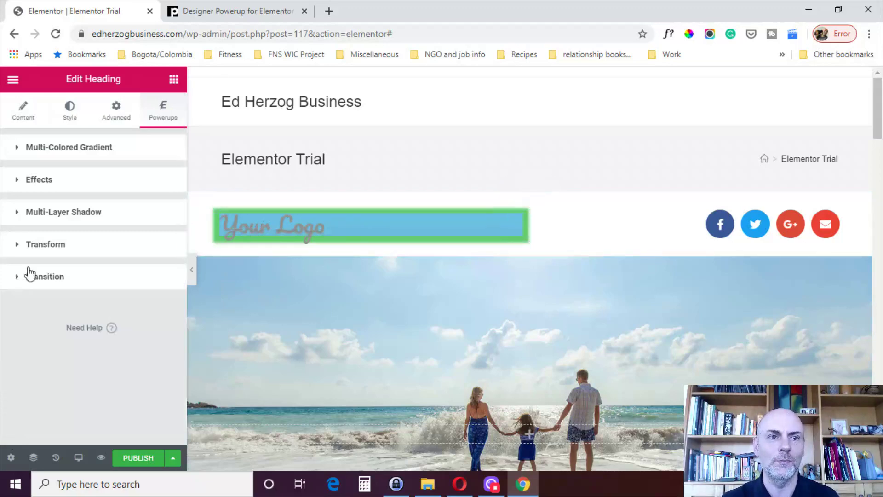
# - Review Advanced Gradients on the product page, and back in the editor add gradient color #4054b2 at location 55 to the "Enjoy Some You-Time" section
pyautogui.click(238, 11)
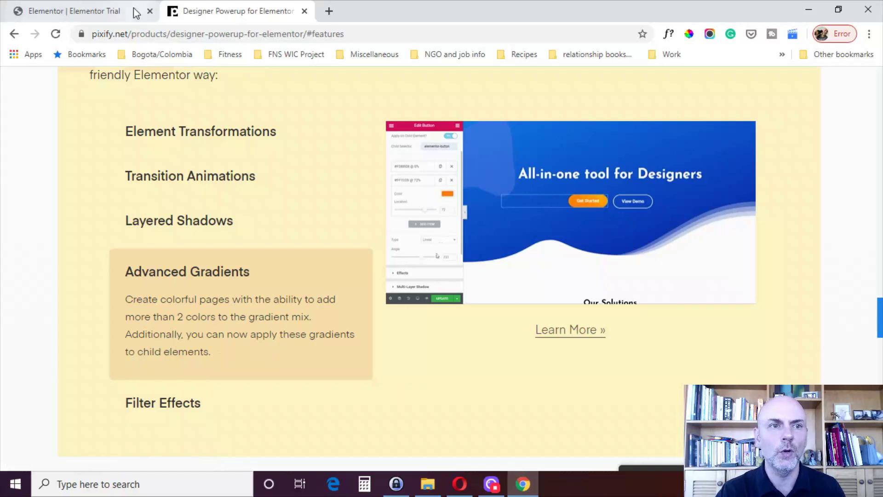
pyautogui.click(57, 9)
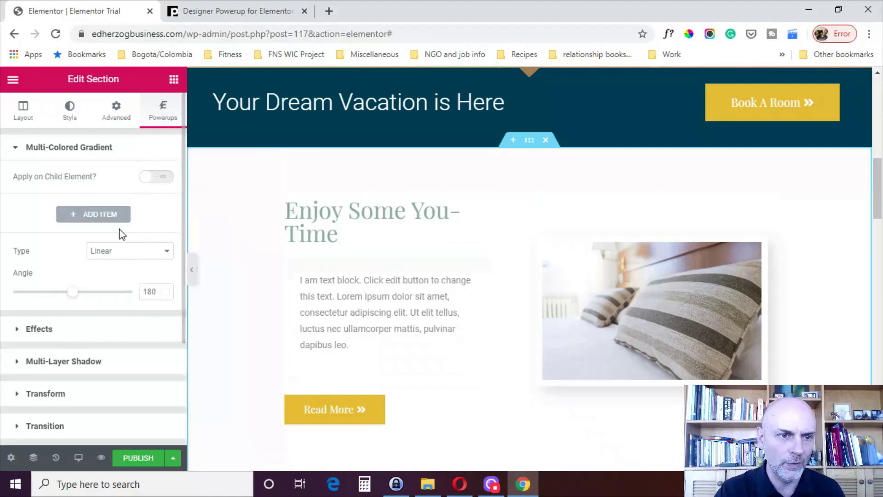
pyautogui.click(109, 219)
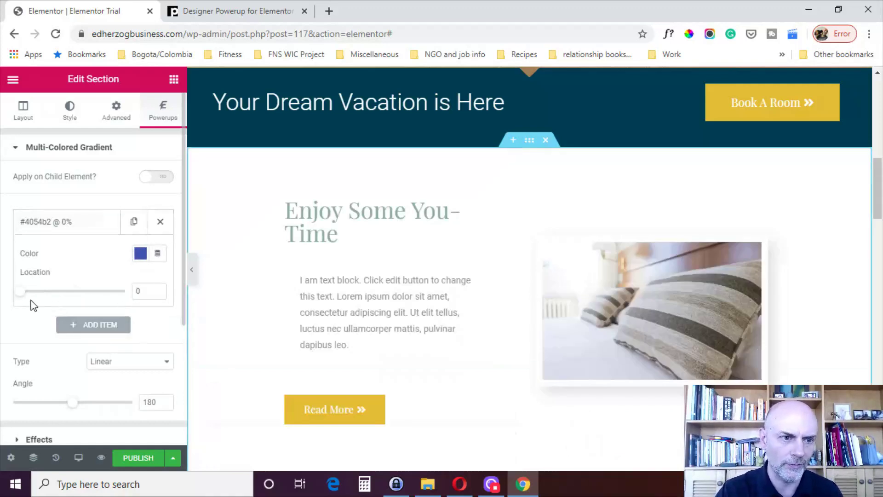
pyautogui.moveTo(22, 294); pyautogui.dragTo(82, 299)
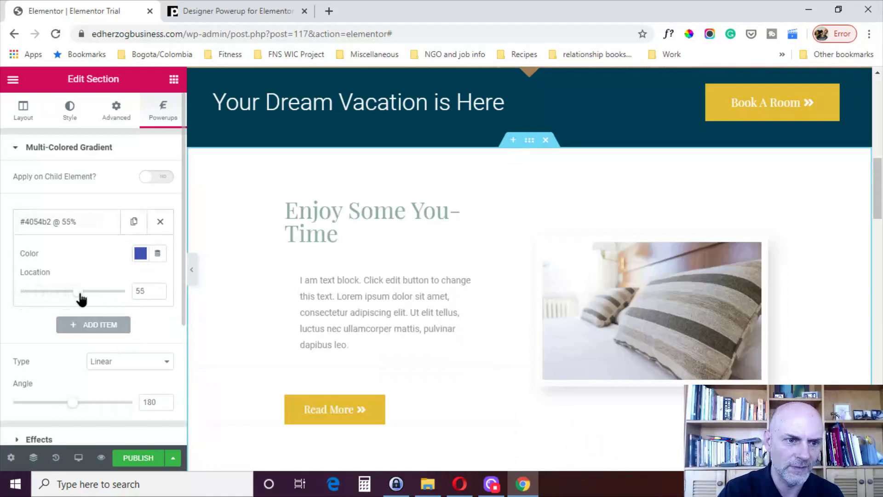
# - Add a second color to the section's gradient, green #61CE70 at location 50
pyautogui.click(94, 326)
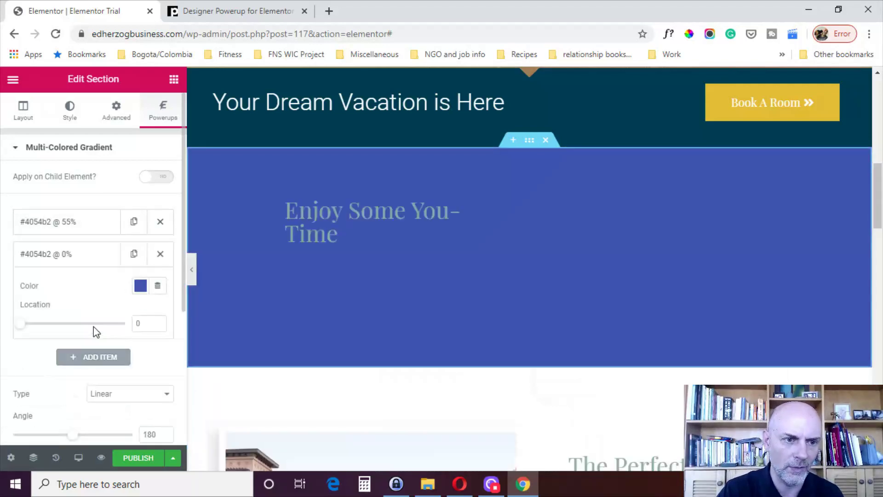
pyautogui.click(140, 286)
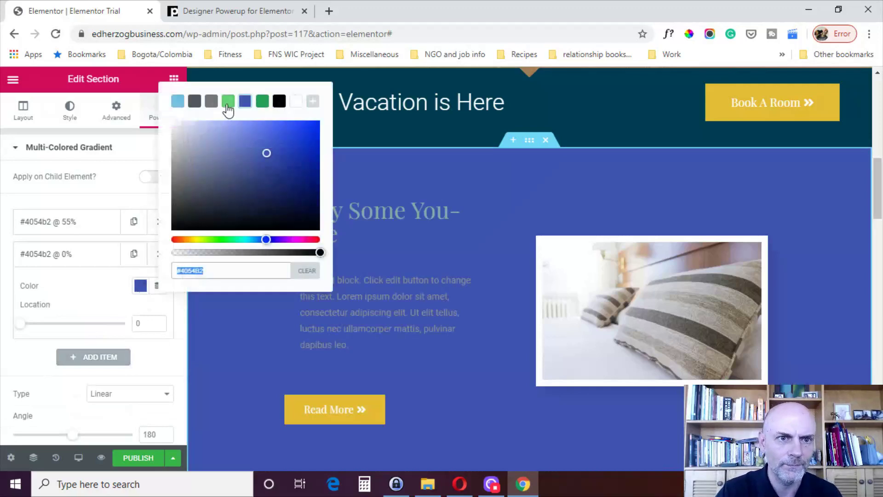
pyautogui.click(228, 104)
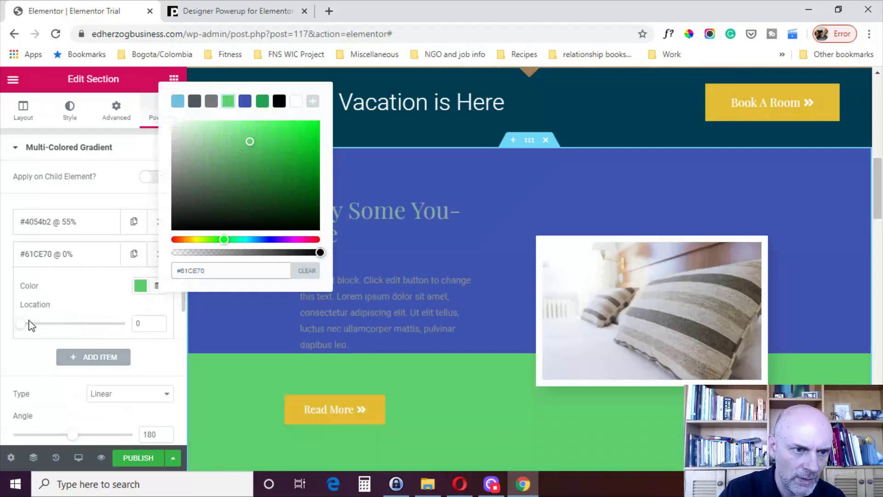
pyautogui.moveTo(24, 329); pyautogui.dragTo(76, 331)
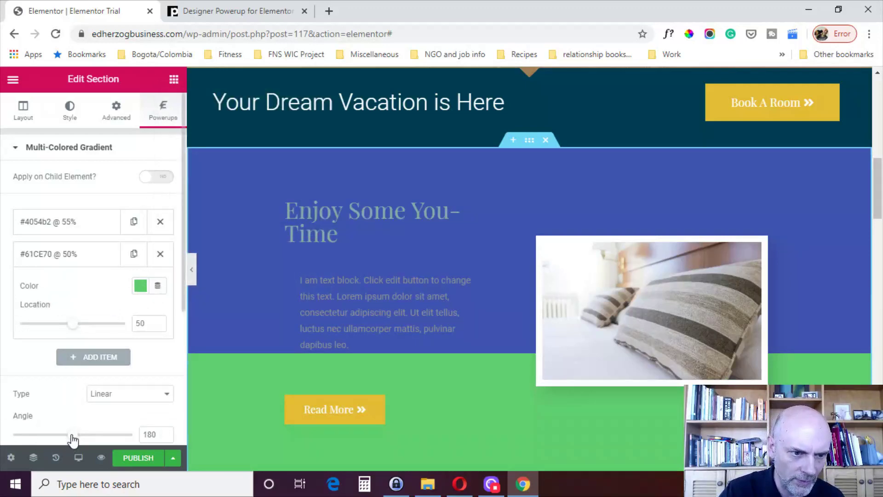
# - Set the section gradient's angle to 203, and change the gradient type to Radial
pyautogui.moveTo(74, 440)
pyautogui.mouseDown()
pyautogui.moveTo(93, 440)
pyautogui.moveTo(81, 445)
pyautogui.mouseUp()
pyautogui.click(116, 397)
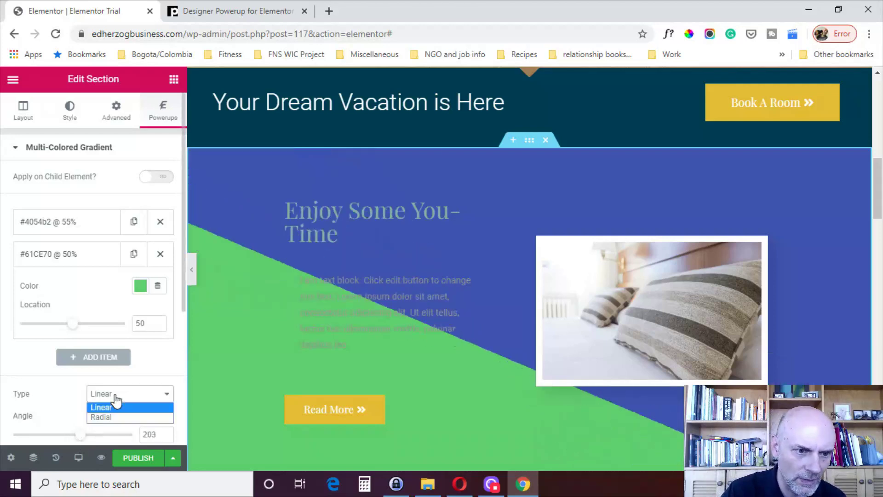
pyautogui.click(113, 418)
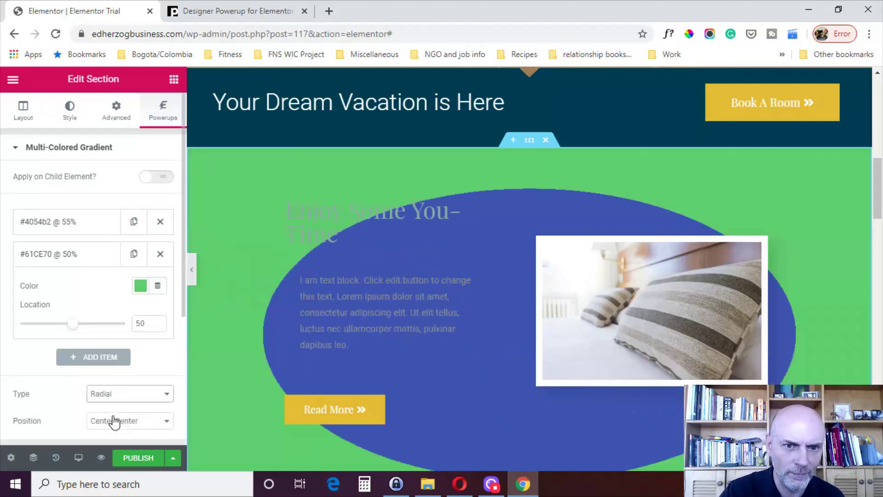
# - Switch the section's gradient type back to Linear and add a third color, grey #7A7A7A at location 67
pyautogui.click(139, 396)
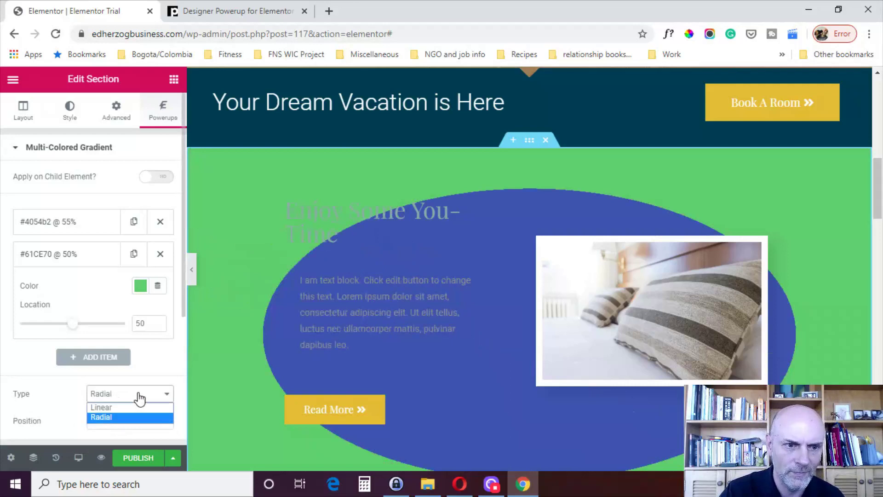
pyautogui.click(113, 406)
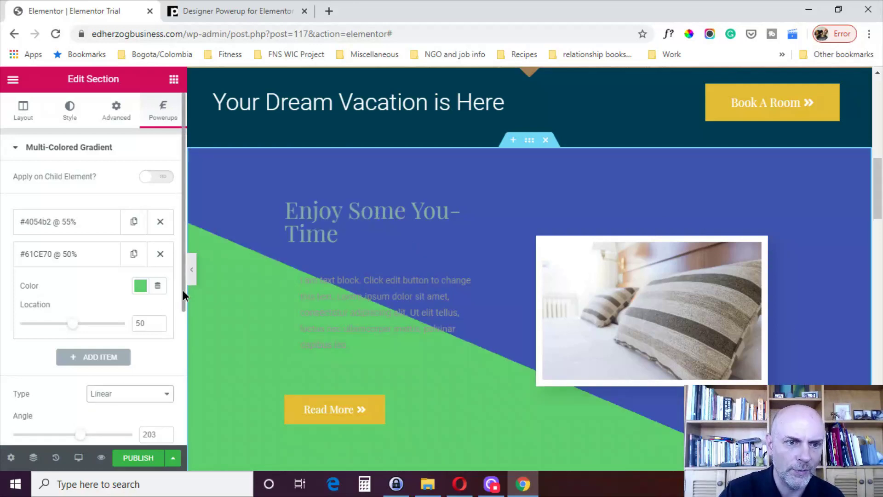
pyautogui.moveTo(183, 290); pyautogui.dragTo(183, 358)
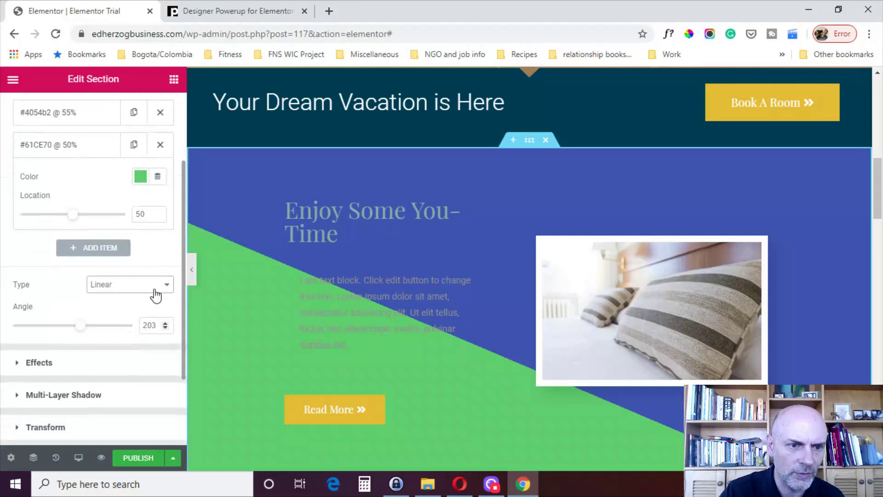
pyautogui.click(103, 247)
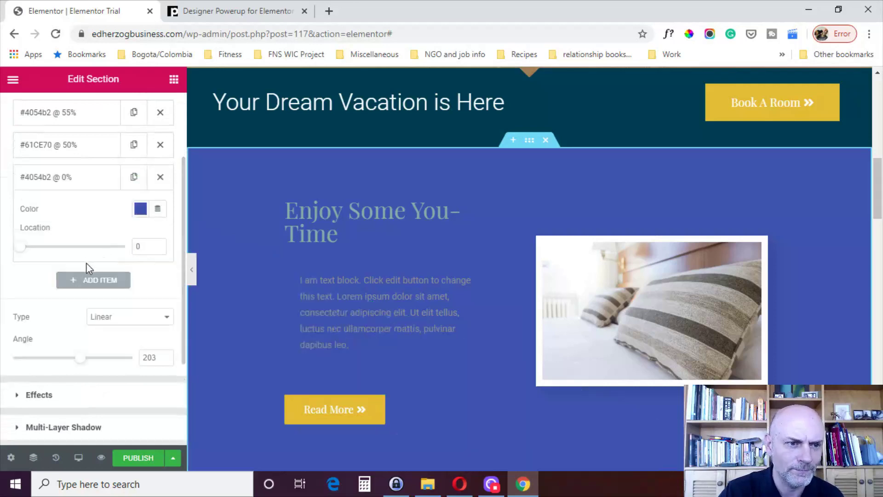
pyautogui.click(140, 209)
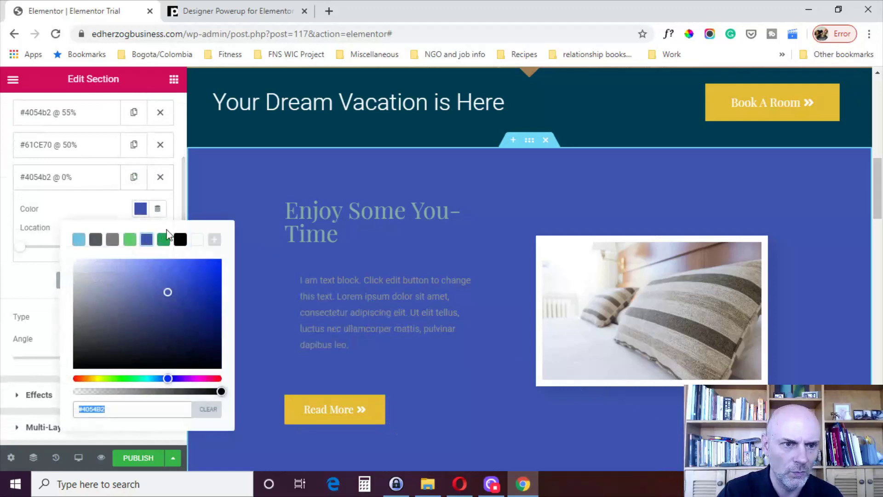
pyautogui.click(113, 239)
pyautogui.click(98, 209)
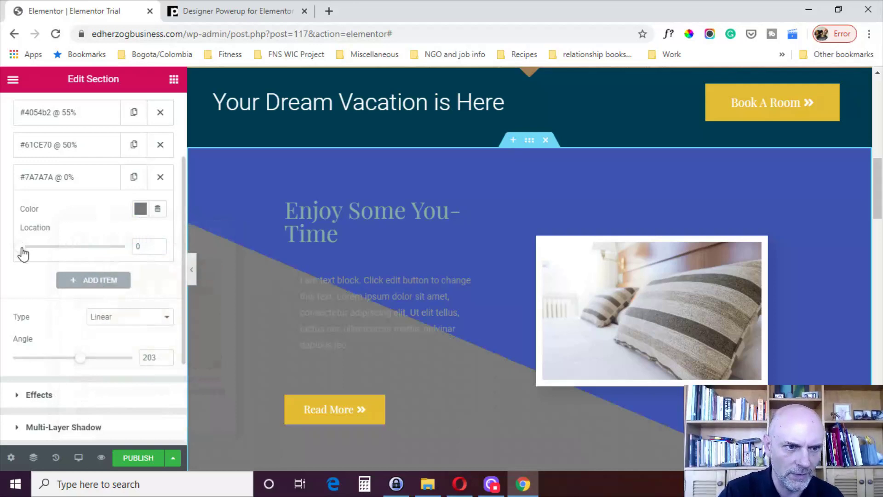
pyautogui.moveTo(20, 248); pyautogui.dragTo(96, 256)
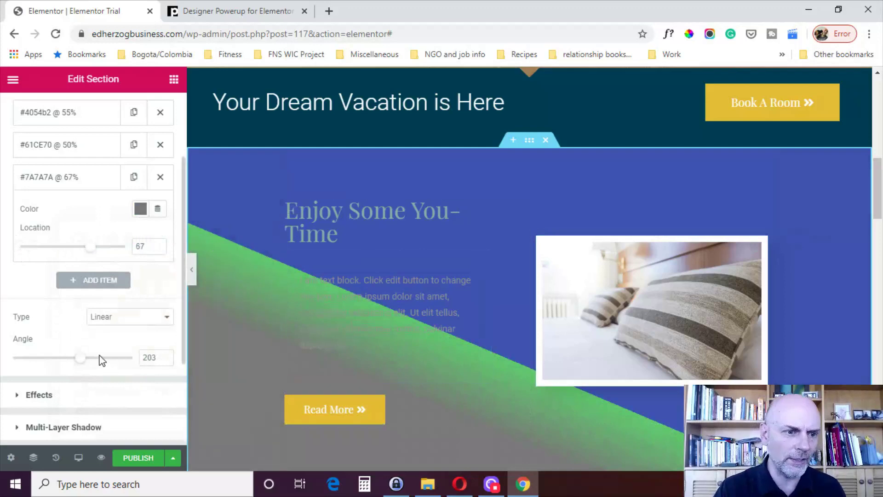
# - Set the linear gradient's angle to 184, and change the gradient type to Radial
pyautogui.moveTo(83, 364)
pyautogui.mouseDown()
pyautogui.moveTo(96, 367)
pyautogui.moveTo(76, 372)
pyautogui.mouseUp()
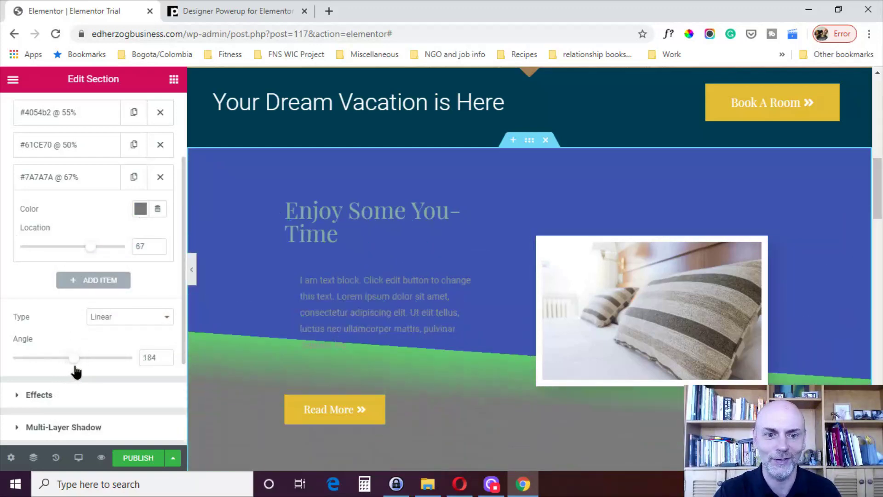
pyautogui.click(134, 325)
pyautogui.click(102, 341)
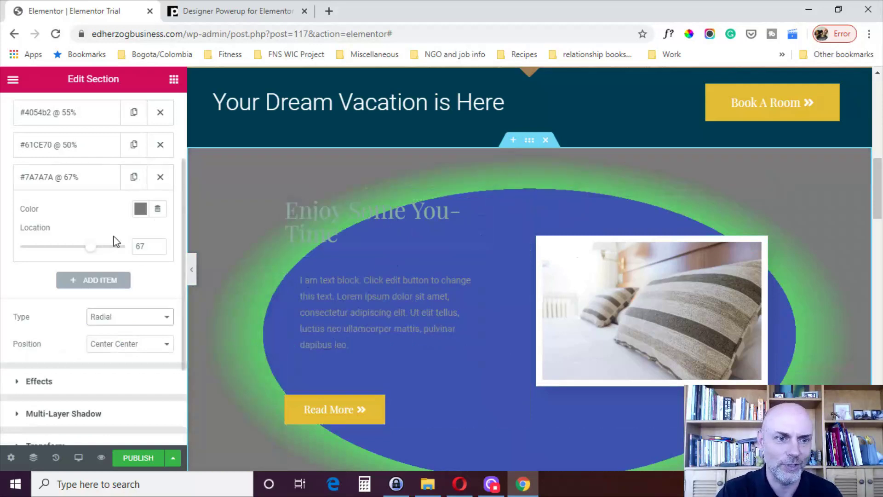
# - Try the radial gradient in the Top Center and Bottom Left positions
pyautogui.click(99, 321)
pyautogui.click(100, 322)
pyautogui.click(112, 352)
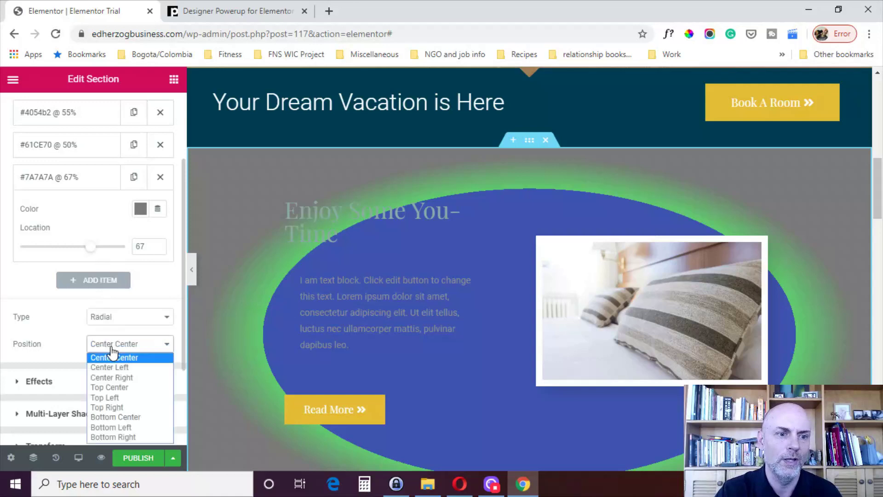
pyautogui.click(112, 387)
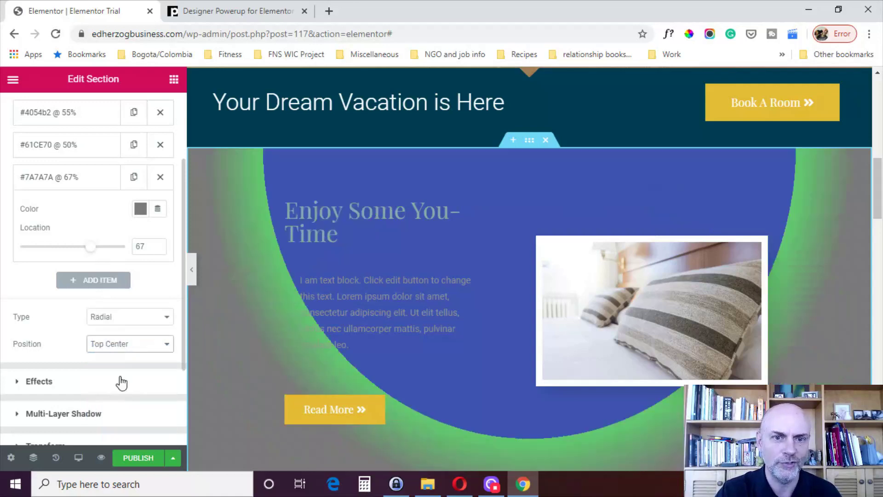
pyautogui.click(136, 349)
pyautogui.click(124, 427)
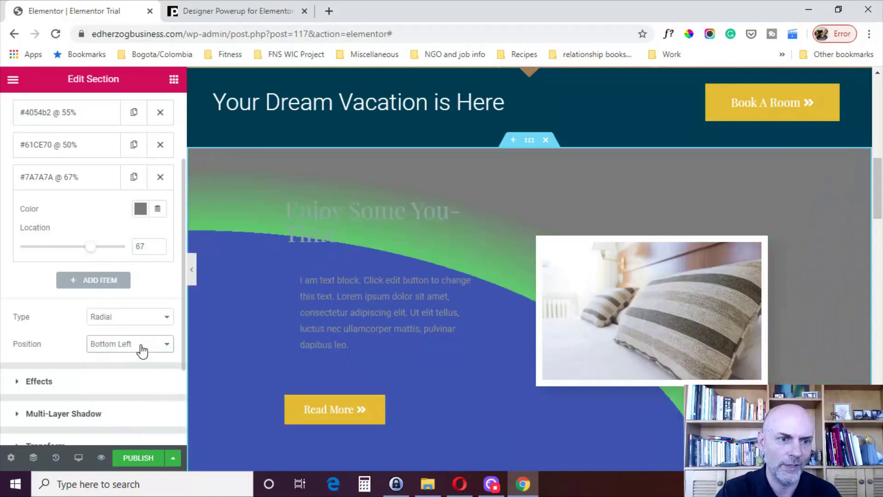
# - Return the gradient to Linear at angle 190, and set the grey color's location to 68
pyautogui.click(133, 323)
pyautogui.click(126, 328)
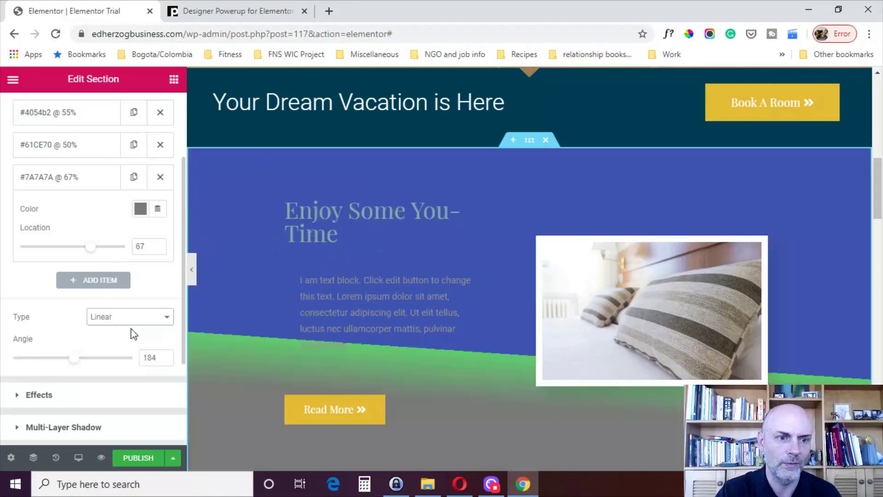
pyautogui.moveTo(73, 362)
pyautogui.mouseDown()
pyautogui.moveTo(91, 364)
pyautogui.moveTo(77, 367)
pyautogui.mouseUp()
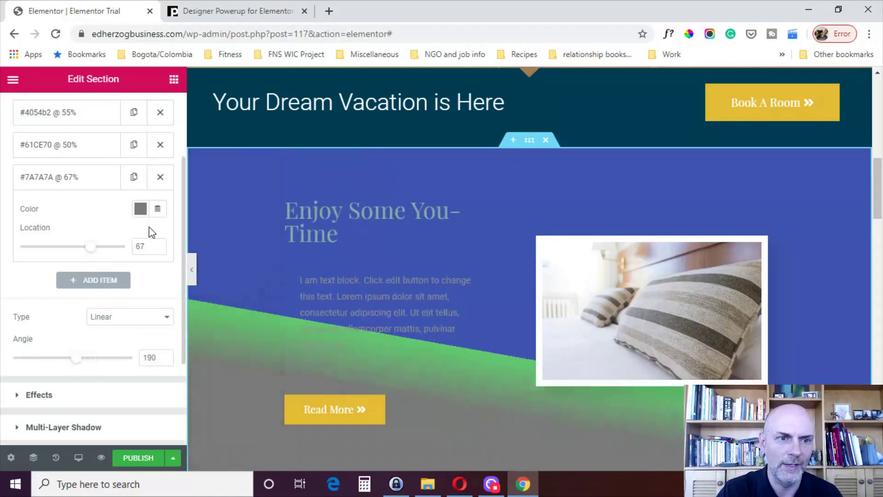
pyautogui.moveTo(94, 255)
pyautogui.mouseDown()
pyautogui.moveTo(112, 258)
pyautogui.moveTo(70, 263)
pyautogui.moveTo(96, 260)
pyautogui.mouseUp()
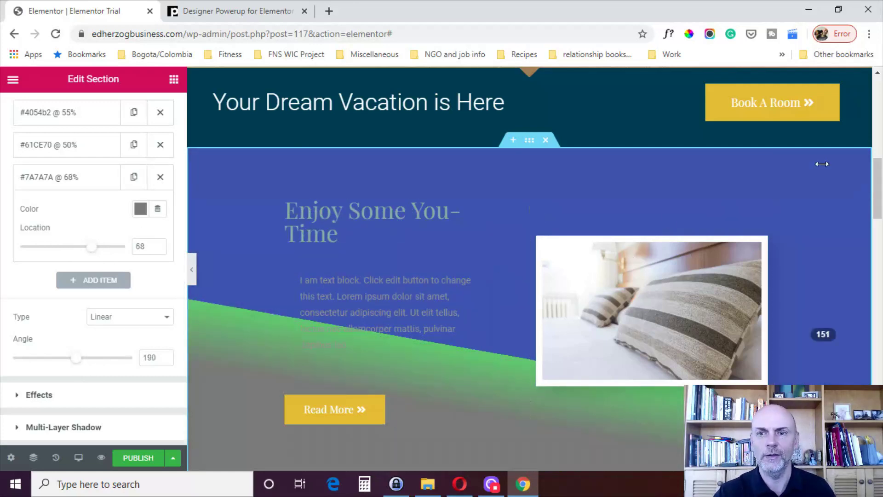
# - Examine the three-color gradient across the "Enjoy Some You-Time" section and look over its gradient settings
pyautogui.scroll(2, 877, 167)
pyautogui.scroll(3, 529, 270)
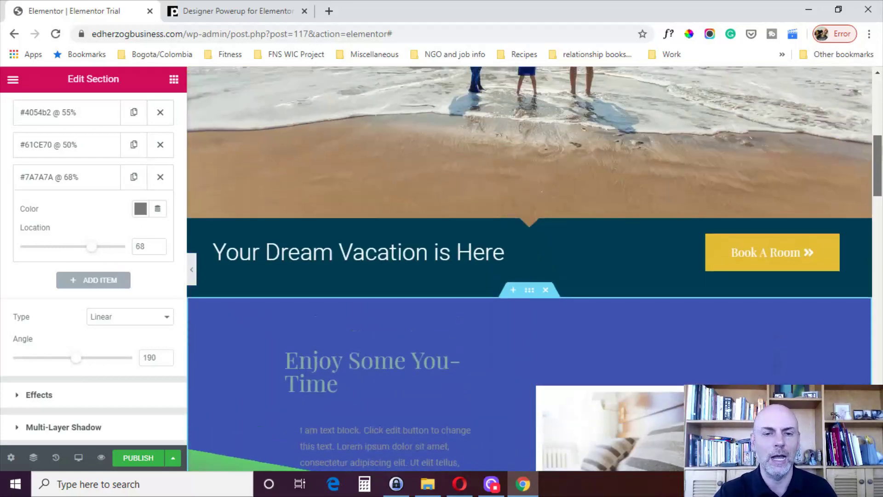
pyautogui.scroll(-7, 881, 198)
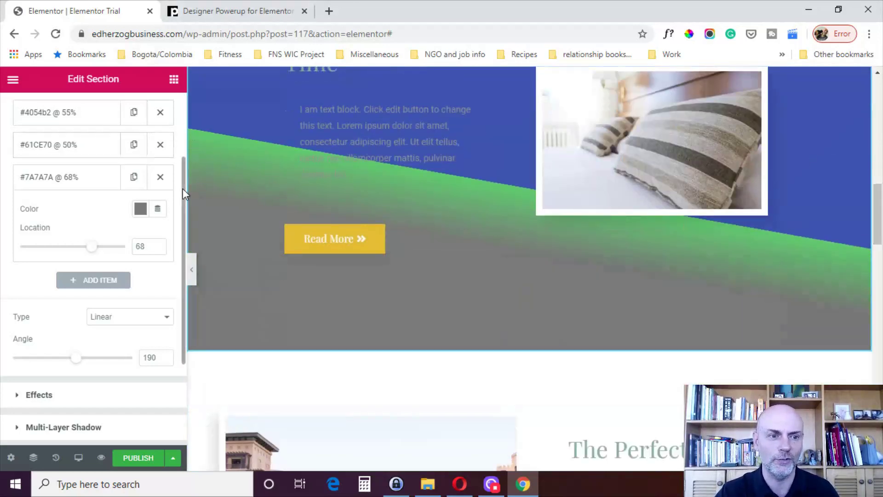
pyautogui.scroll(1, 183, 189)
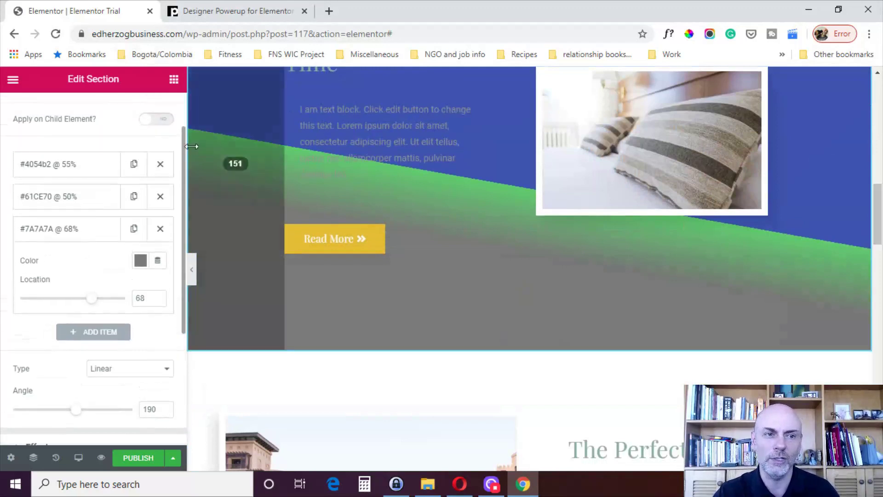
pyautogui.scroll(-4, 108, 359)
pyautogui.scroll(2, 109, 230)
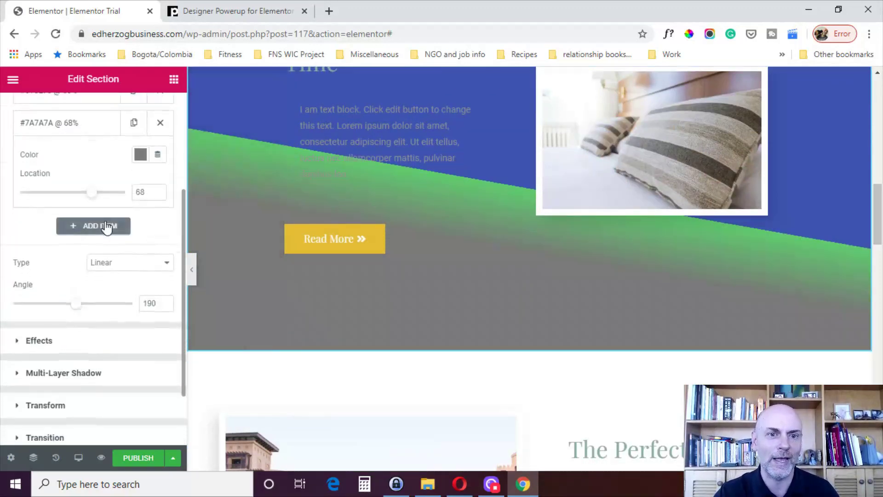
pyautogui.scroll(4, 529, 276)
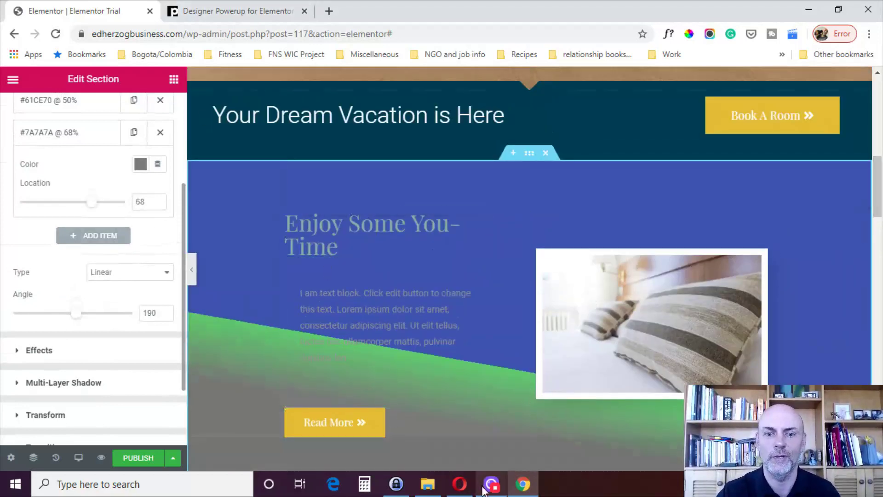
# - Review Filter Effects on the product page, and back in the editor set the pillow image's normal opacity effect to 0.48
pyautogui.hotkey('ctrl', 'Tab')
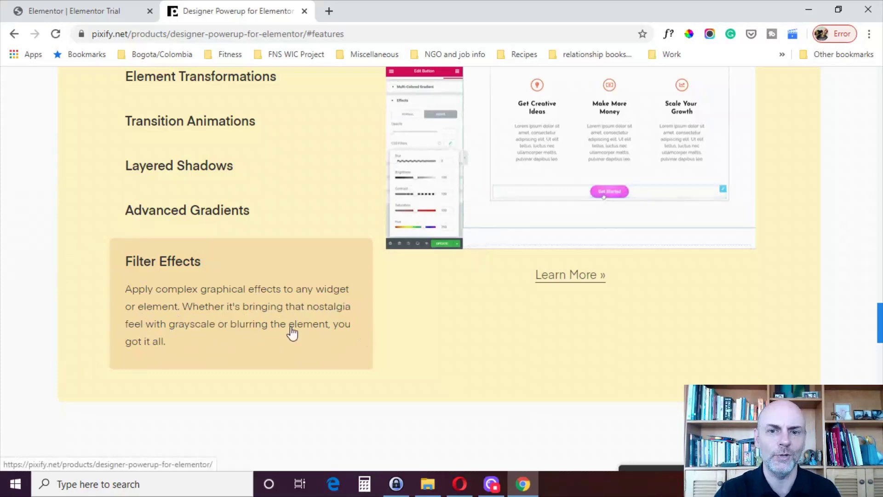
pyautogui.click(69, 8)
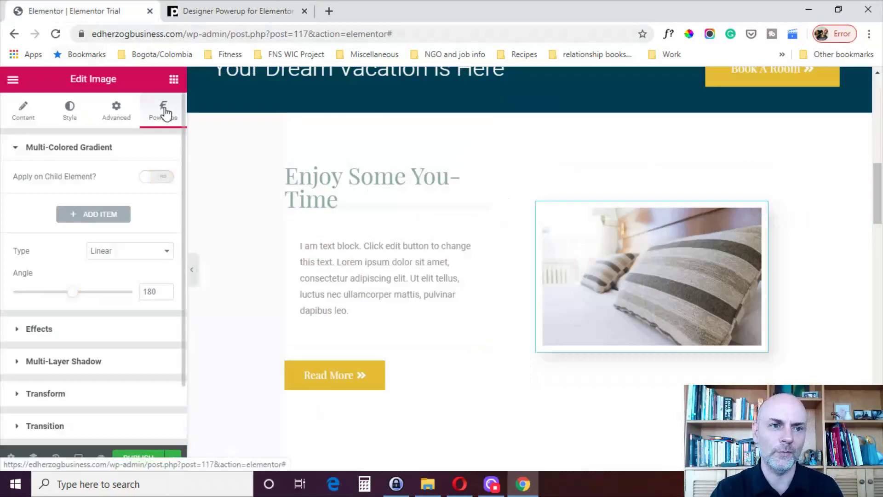
pyautogui.click(46, 333)
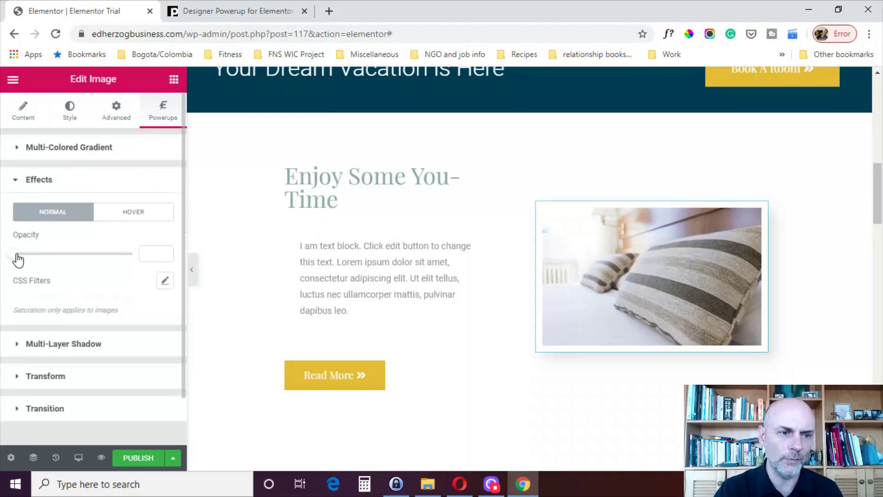
pyautogui.moveTo(16, 260); pyautogui.dragTo(67, 260)
# - Set the pillow image's hover opacity to 1, and reduce it to 0.19
pyautogui.click(127, 220)
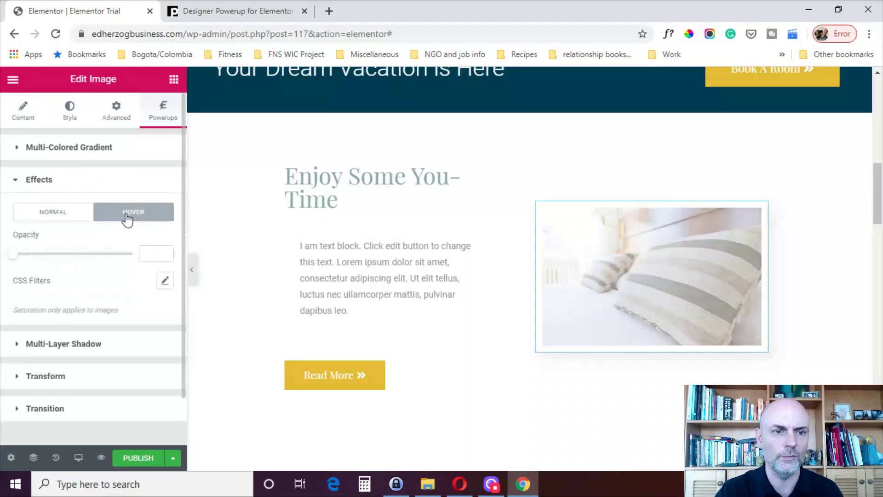
pyautogui.moveTo(10, 256); pyautogui.dragTo(133, 258)
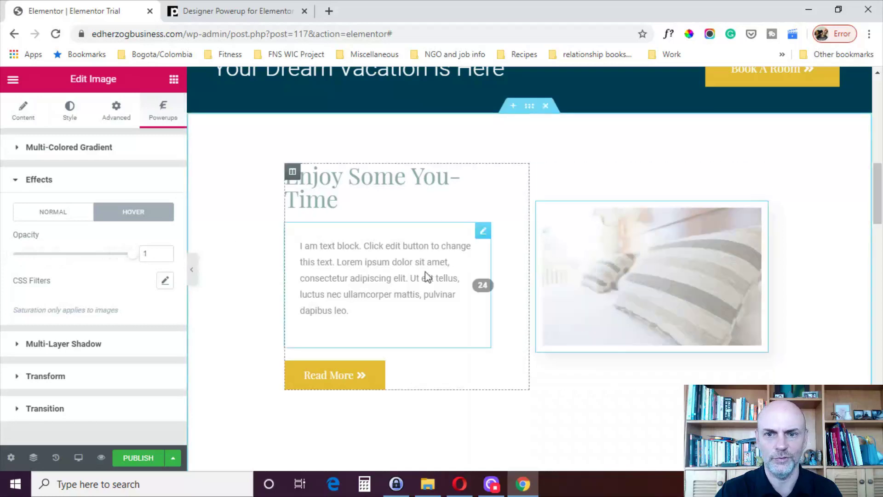
pyautogui.moveTo(133, 261); pyautogui.dragTo(24, 262)
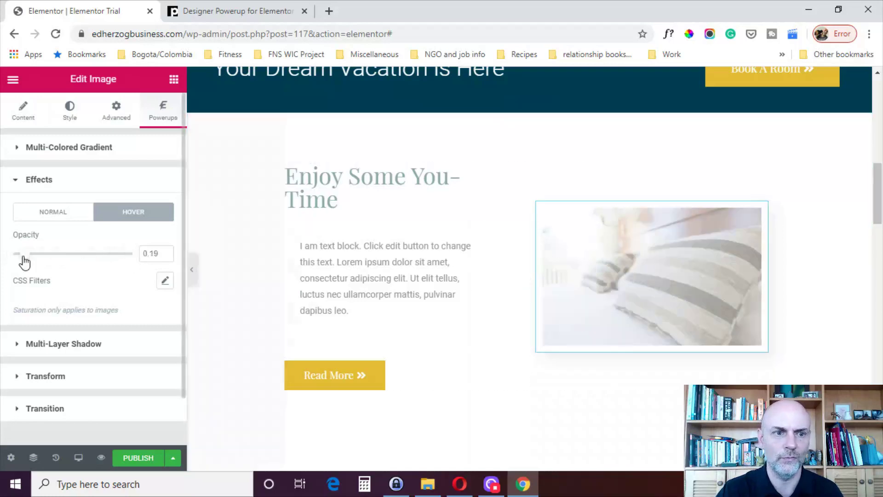
# - For the image's normal state, apply a CSS filter blur of 0.4 and raise the opacity to 0.99
pyautogui.click(48, 216)
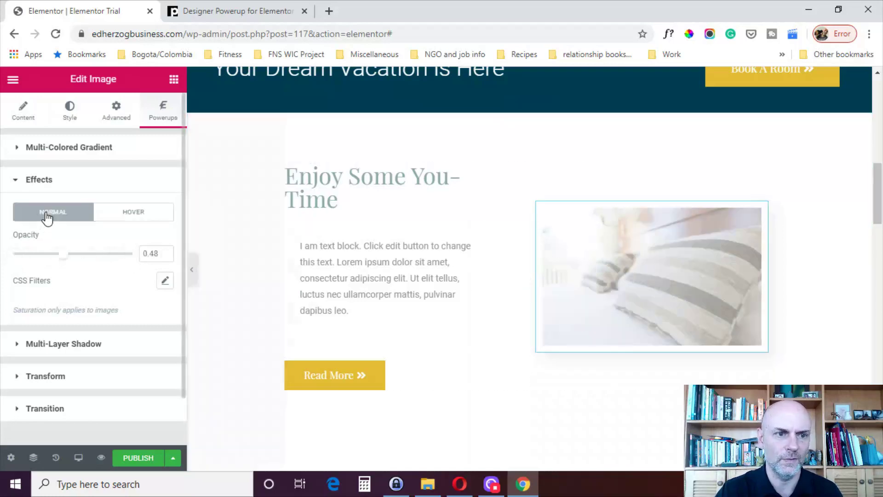
pyautogui.click(165, 281)
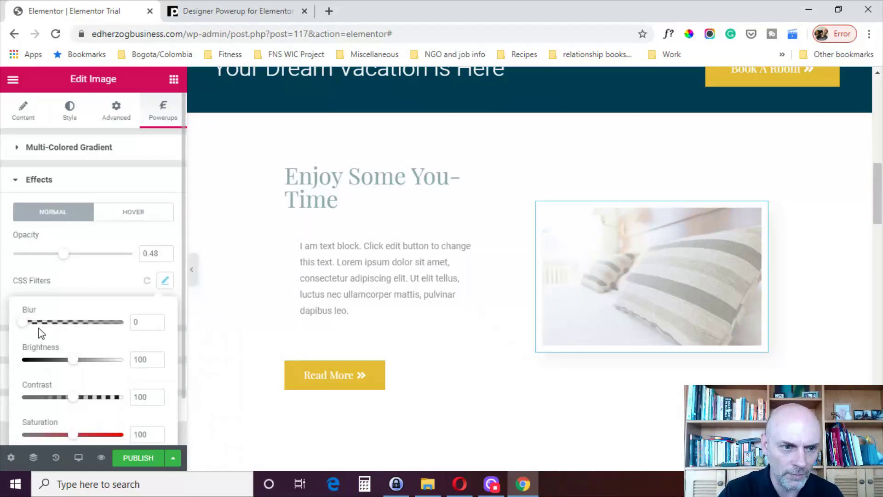
pyautogui.moveTo(27, 327)
pyautogui.mouseDown()
pyautogui.moveTo(120, 320)
pyautogui.moveTo(26, 323)
pyautogui.mouseUp()
pyautogui.moveTo(64, 254); pyautogui.dragTo(131, 257)
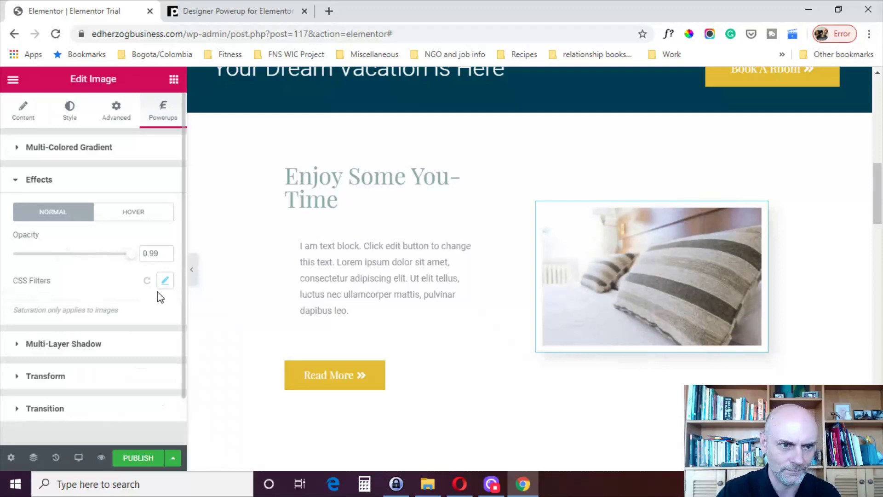
# - Set the image's CSS filters to brightness 78, contrast 59 and saturation 15
pyautogui.click(165, 281)
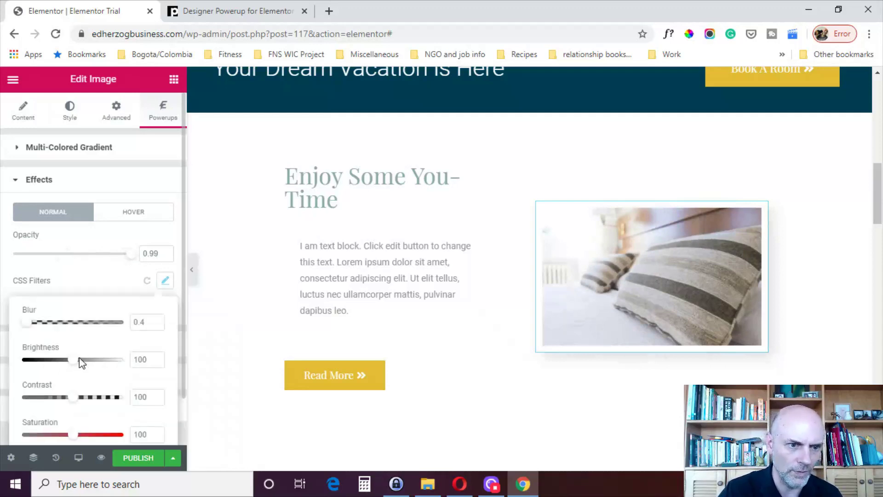
pyautogui.moveTo(77, 362)
pyautogui.mouseDown()
pyautogui.moveTo(53, 362)
pyautogui.moveTo(108, 363)
pyautogui.moveTo(62, 363)
pyautogui.mouseUp()
pyautogui.moveTo(80, 401); pyautogui.dragTo(52, 400)
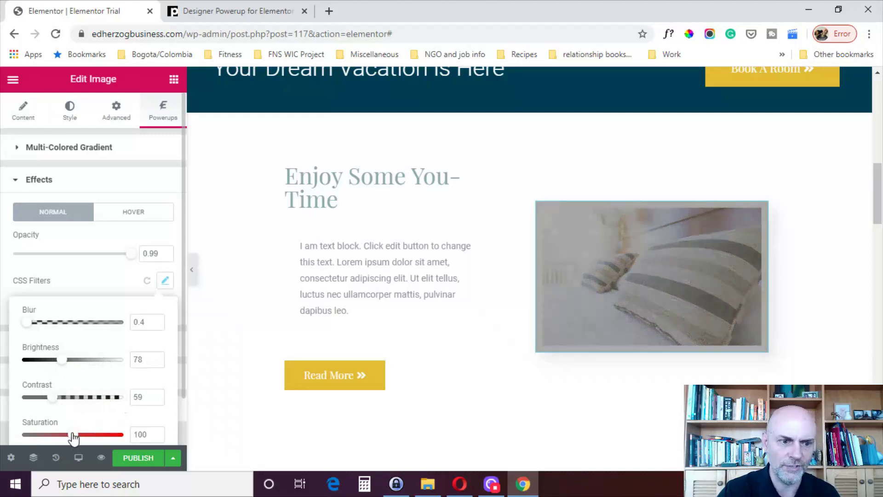
pyautogui.moveTo(73, 439); pyautogui.dragTo(26, 432)
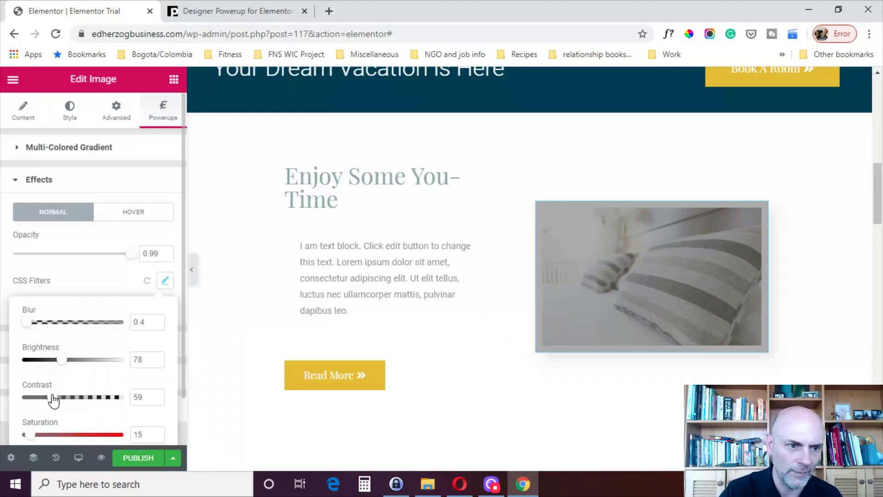
# - Raise the image's contrast filter to 115 and its saturation to 200, and close the filter settings
pyautogui.moveTo(54, 399); pyautogui.dragTo(83, 403)
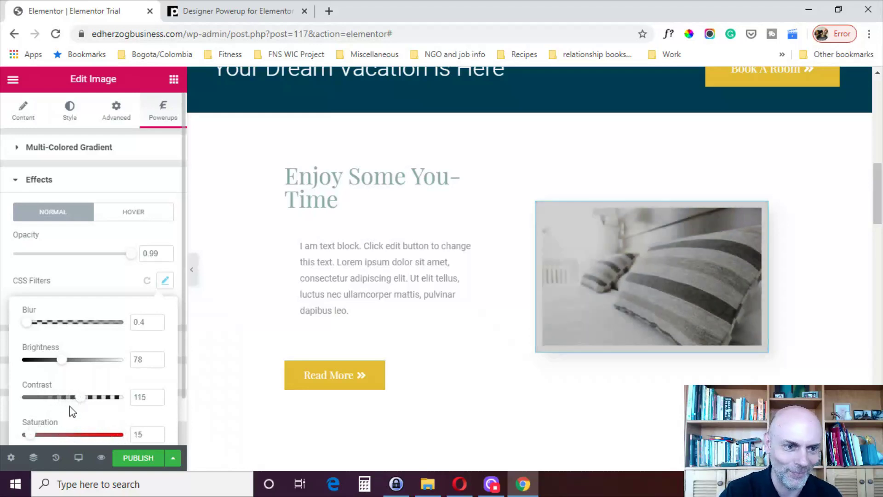
pyautogui.moveTo(33, 438); pyautogui.dragTo(150, 441)
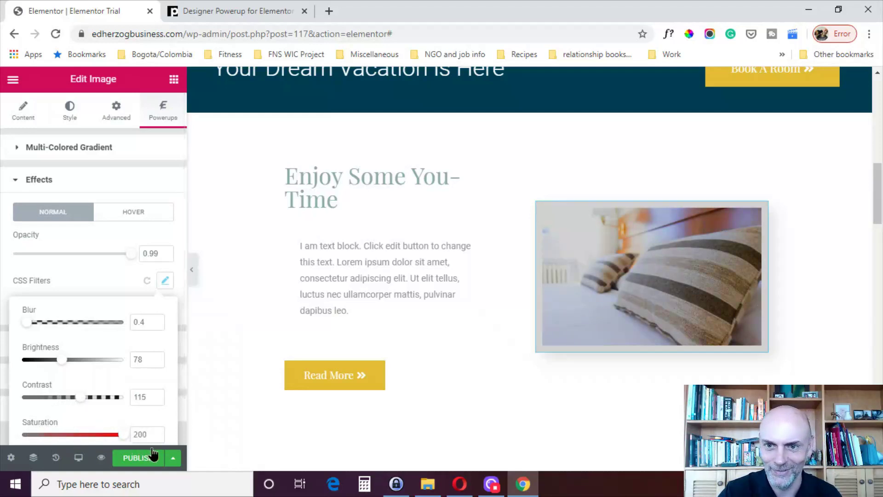
pyautogui.click(599, 248)
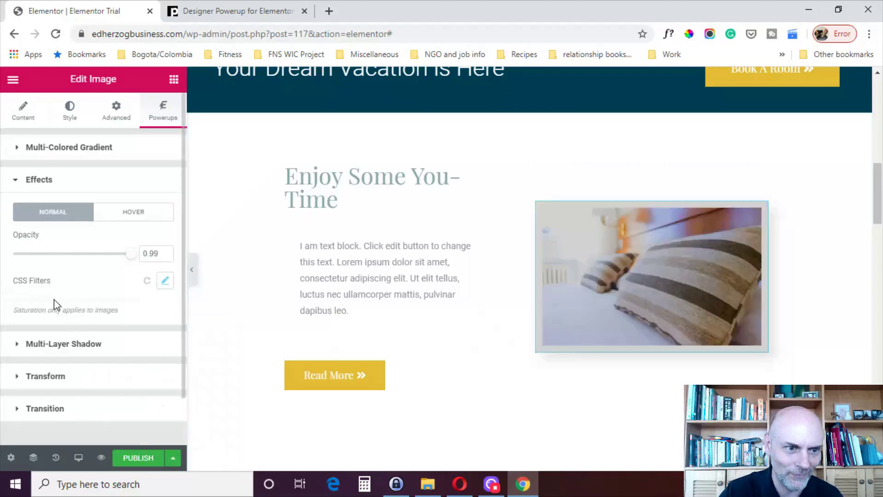
# - Set the image's CSS filter hue to 360 and its brightness to 84 for the normal state
pyautogui.click(164, 281)
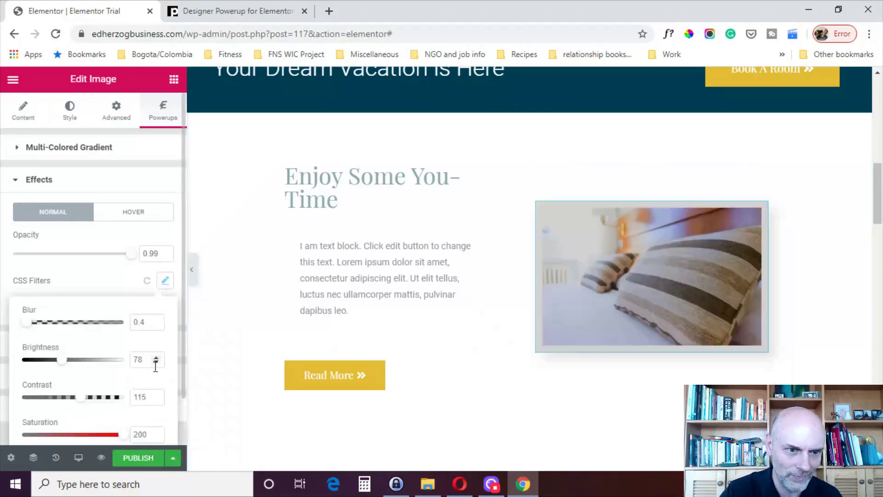
pyautogui.scroll(-1, 183, 355)
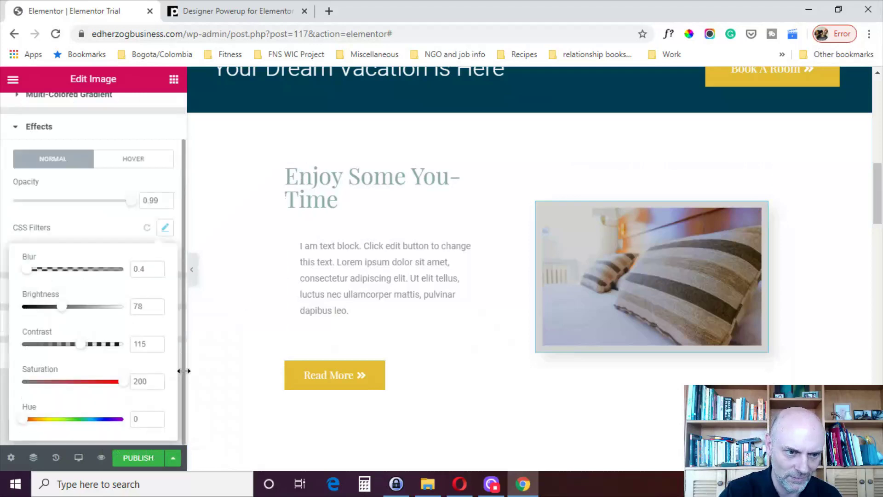
pyautogui.click(181, 369)
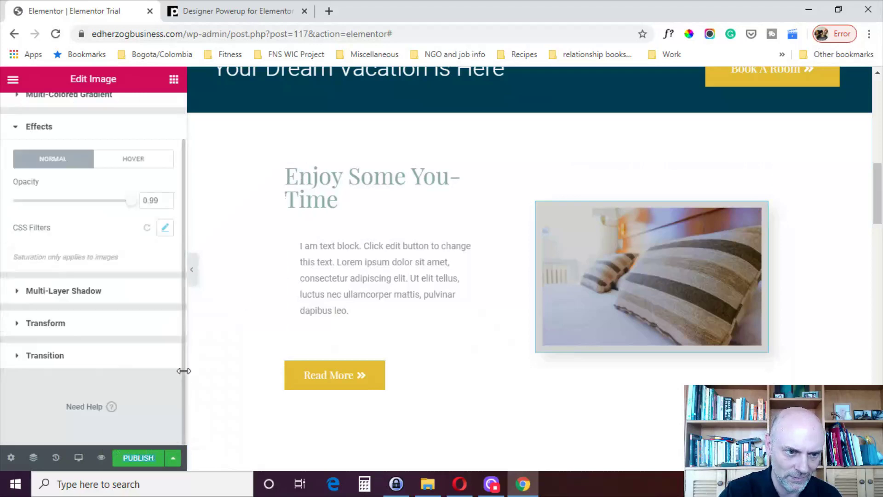
pyautogui.click(165, 227)
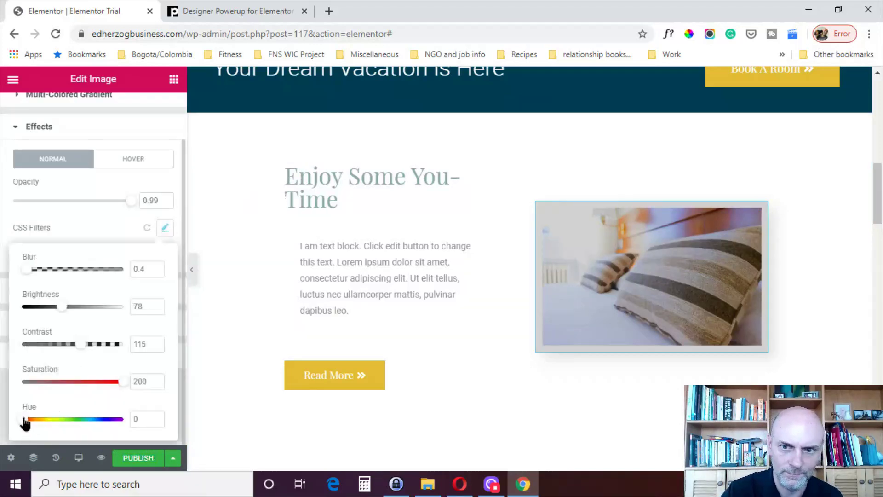
pyautogui.moveTo(23, 420); pyautogui.dragTo(185, 429)
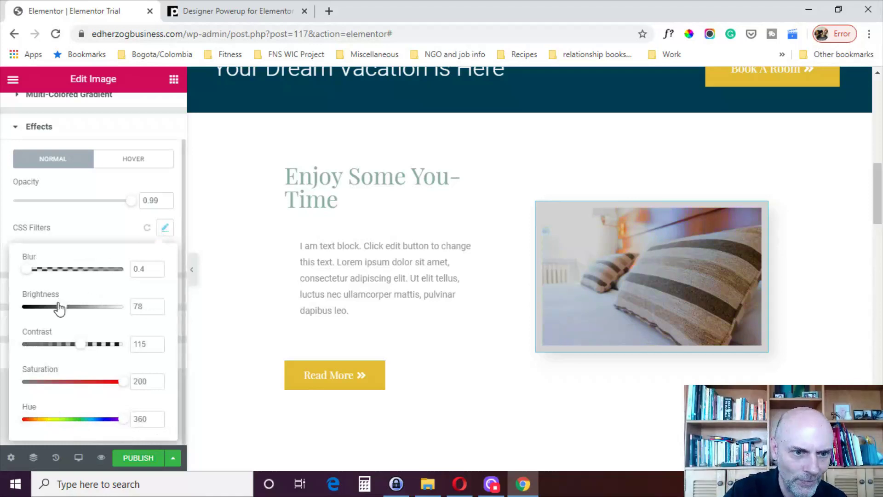
pyautogui.moveTo(63, 310)
pyautogui.mouseDown()
pyautogui.moveTo(103, 320)
pyautogui.moveTo(66, 318)
pyautogui.mouseUp()
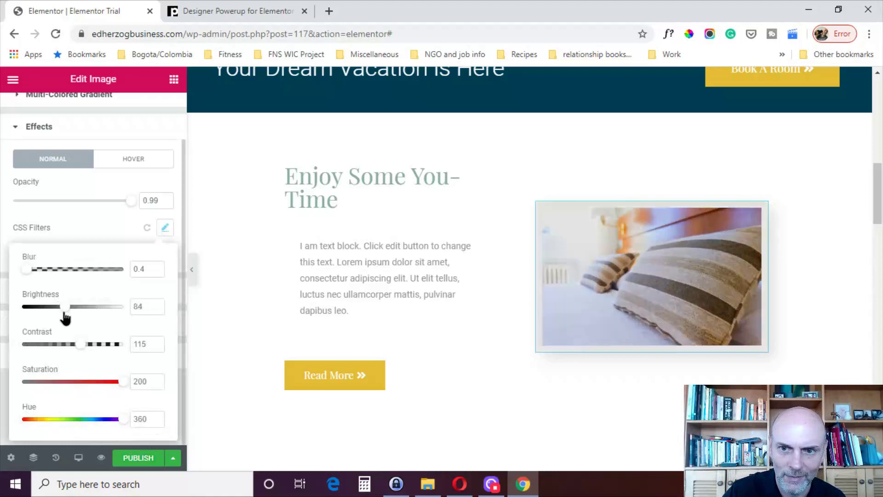
pyautogui.moveTo(121, 424)
pyautogui.mouseDown()
pyautogui.moveTo(24, 418)
pyautogui.moveTo(129, 420)
pyautogui.mouseUp()
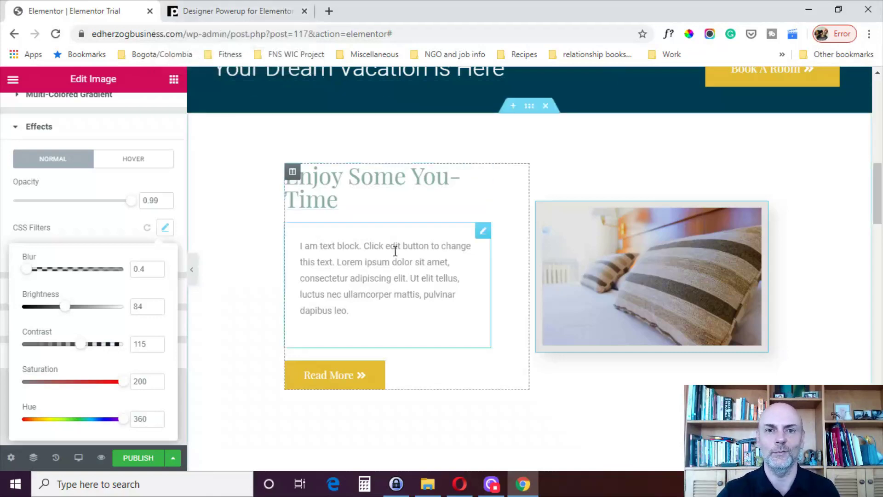
# - Switch to the Designer Powerup pricing page, show lifetime pricing, and review the plans, included features, money-back guarantee and support information
pyautogui.hotkey('ctrl', 'Tab')
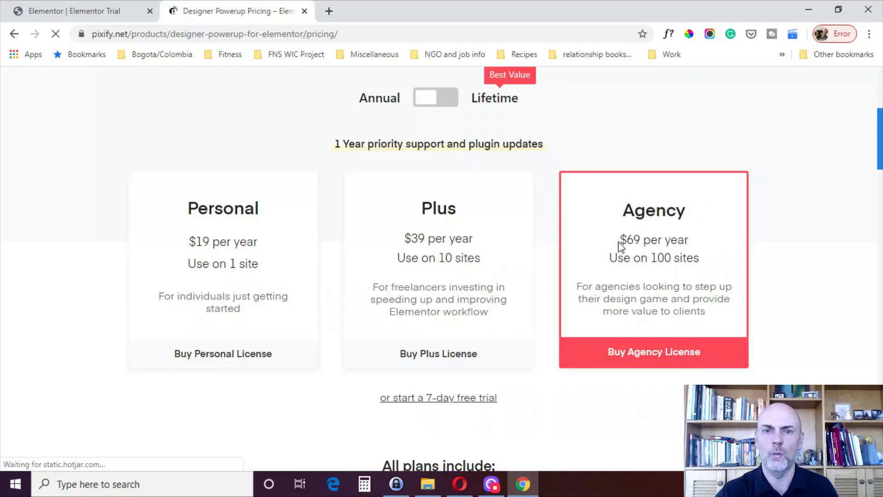
pyautogui.click(442, 102)
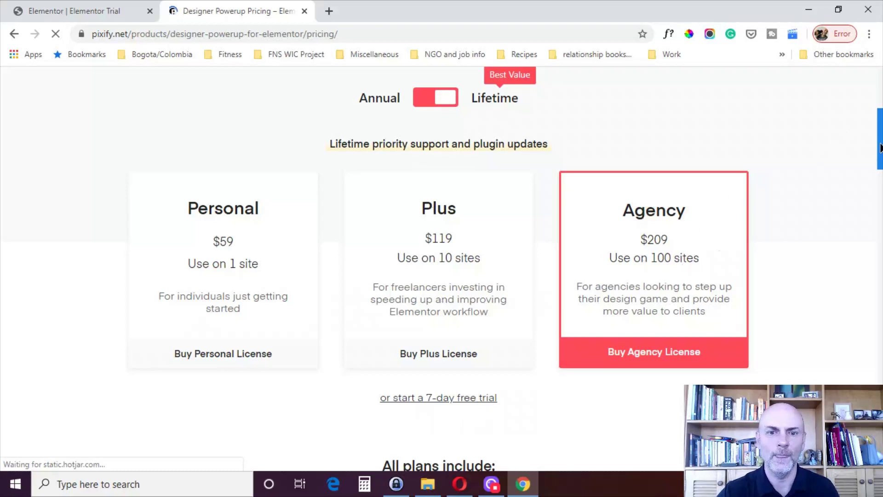
pyautogui.scroll(-4, 880, 148)
pyautogui.scroll(-1, 880, 175)
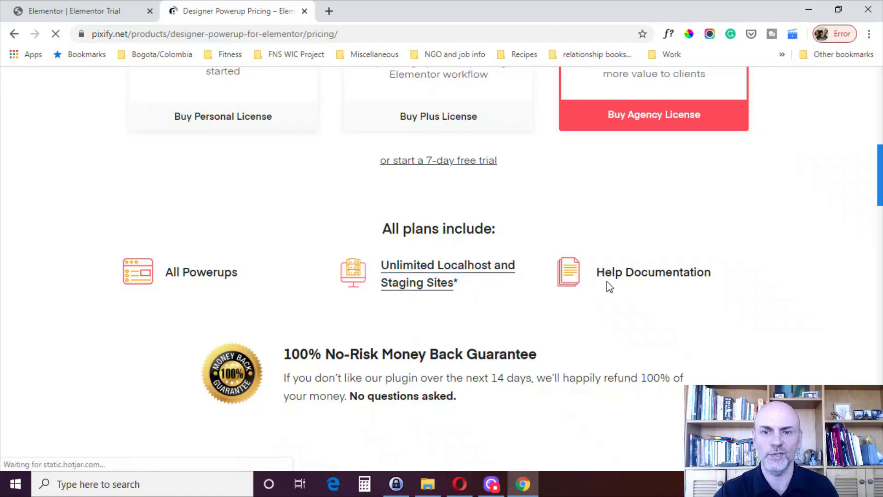
pyautogui.scroll(-3, 584, 210)
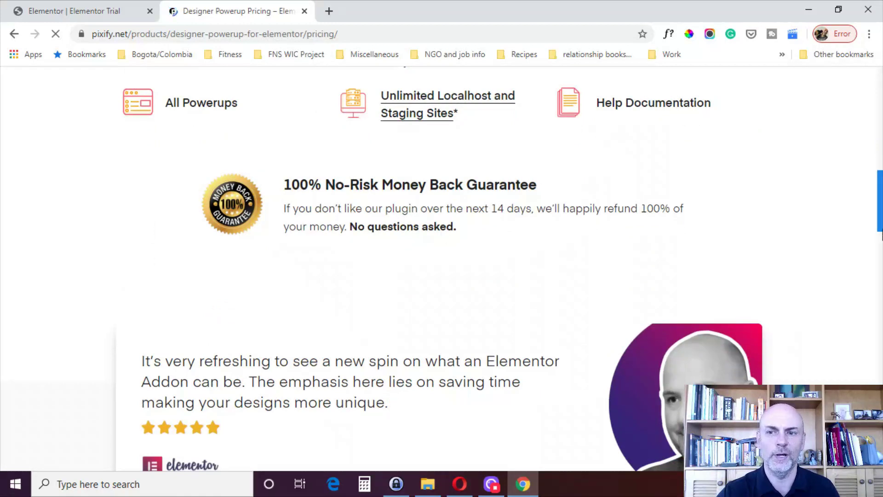
pyautogui.scroll(-10, 441, 267)
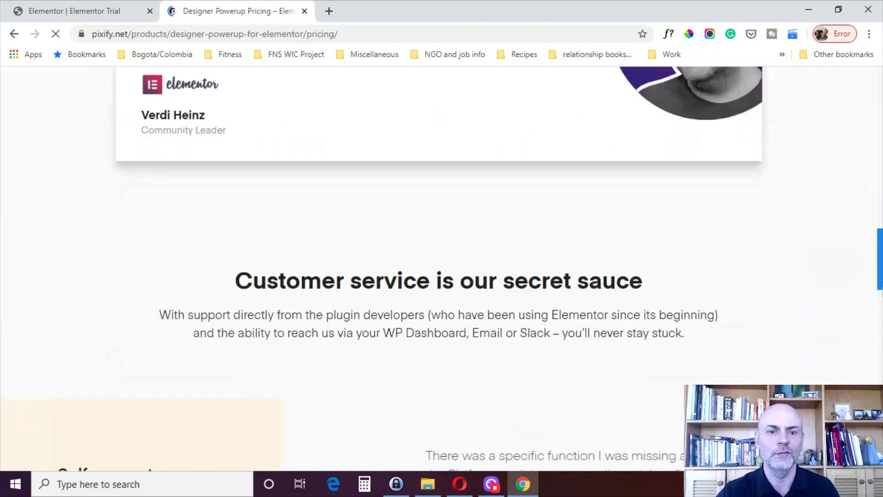
pyautogui.scroll(-4, 881, 329)
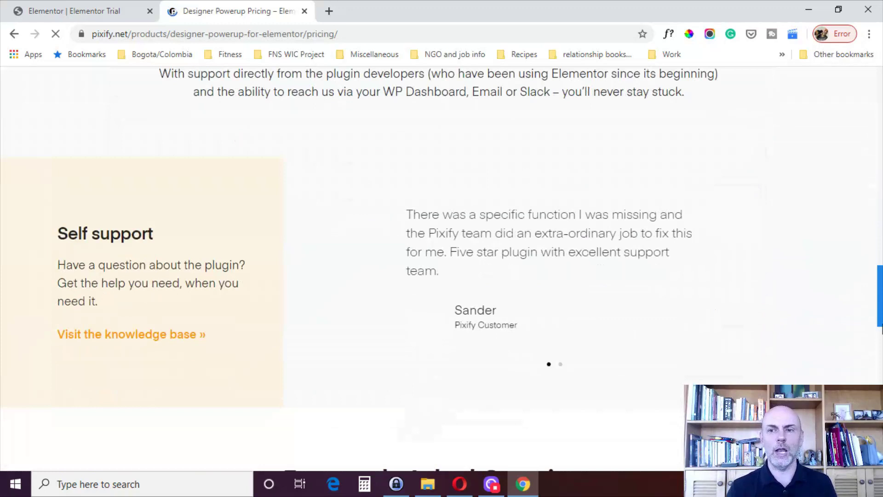
pyautogui.scroll(12, 881, 329)
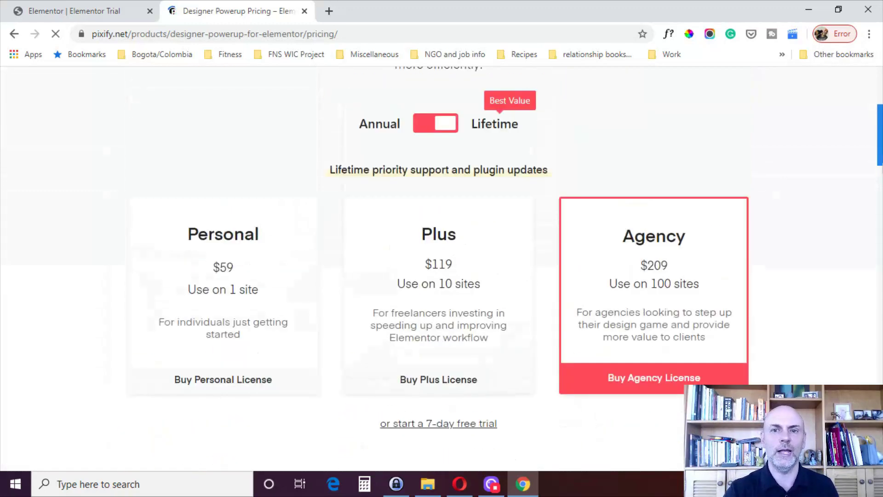
pyautogui.scroll(5, 442, 267)
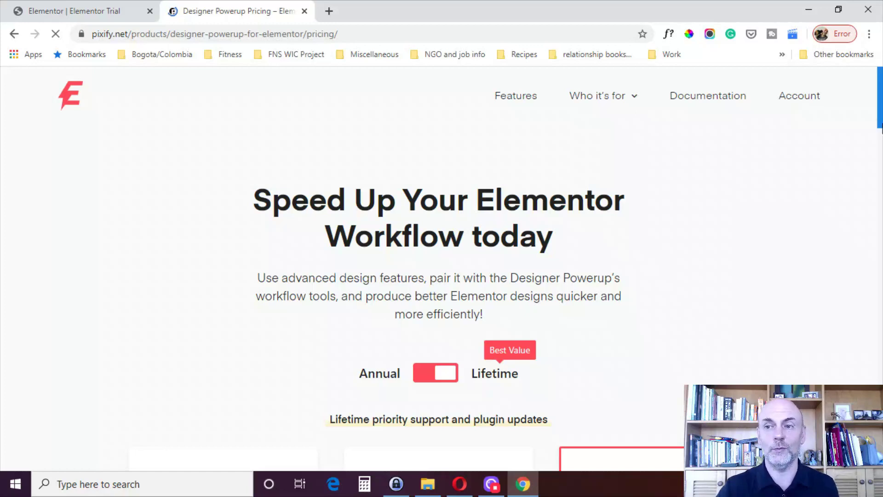
# - Compare the annual and lifetime prices of the Personal, Plus and Agency plans, ending on lifetime pricing
pyautogui.scroll(-6, 439, 267)
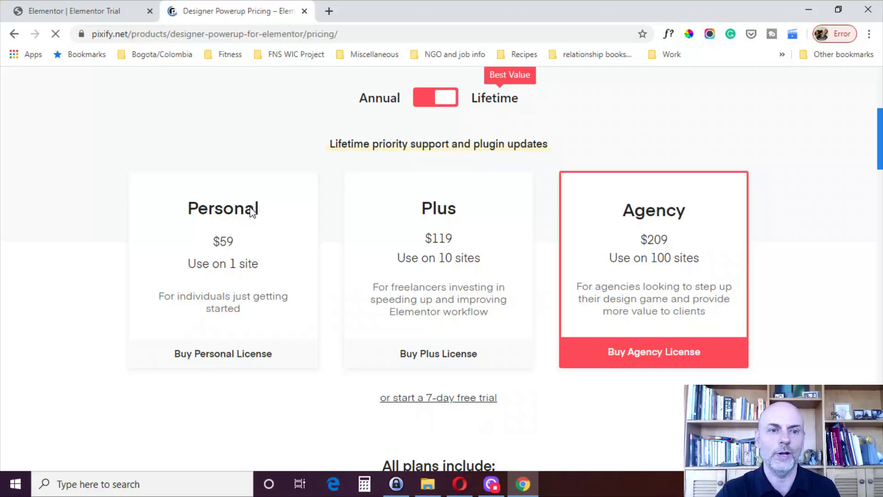
pyautogui.click(426, 98)
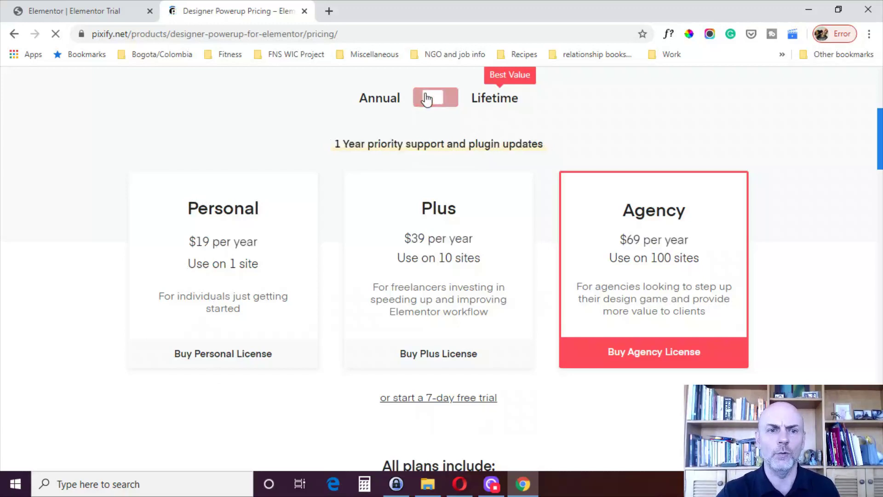
pyautogui.click(427, 98)
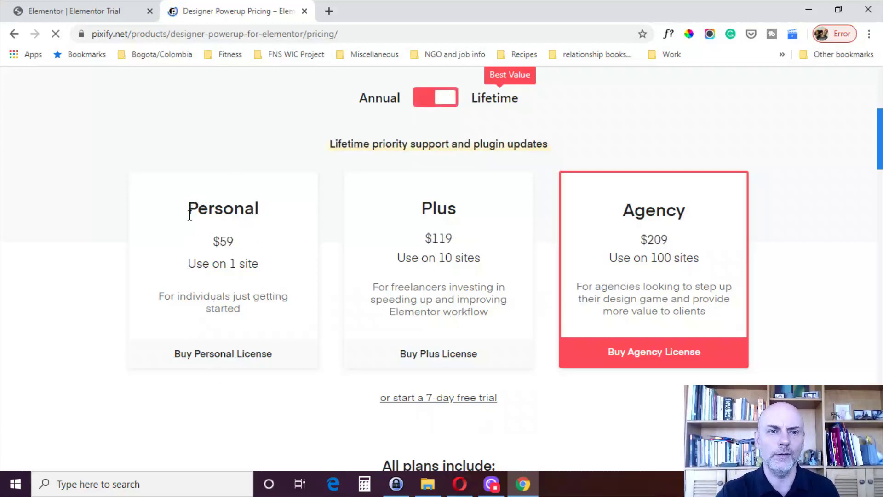